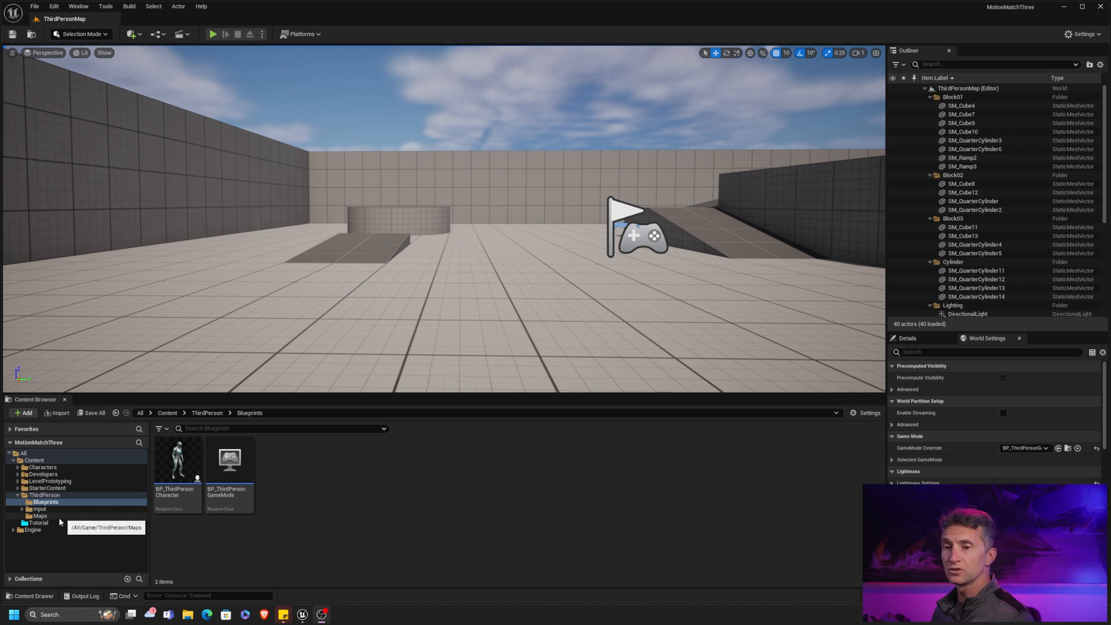
Step: Browse to Characters > Mannequins > Animations in the Content Browser
click(104, 524)
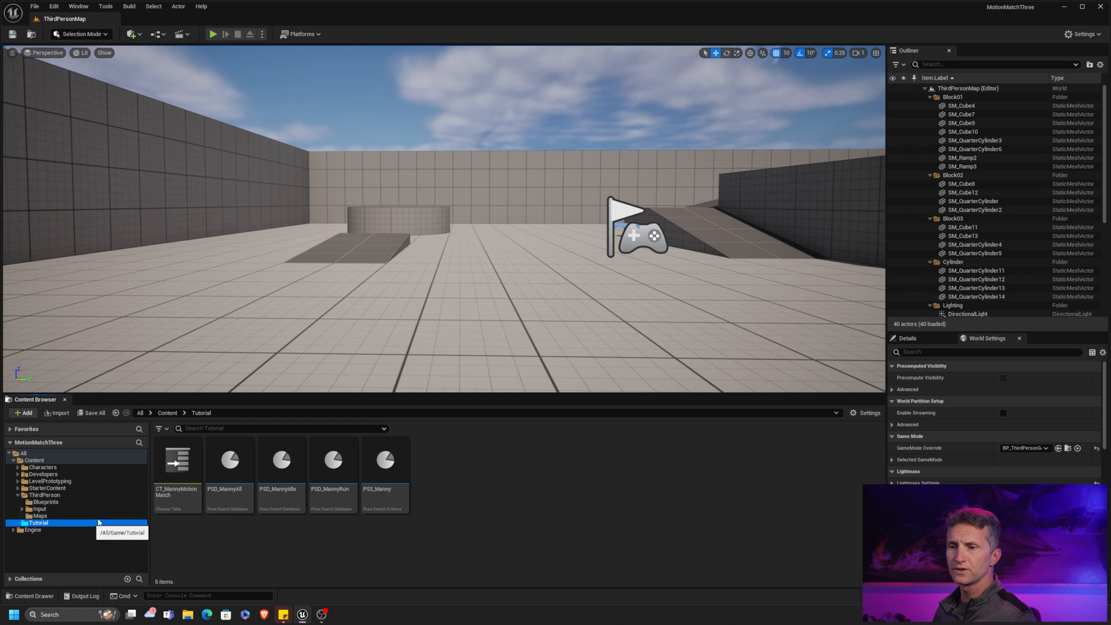
click(19, 468)
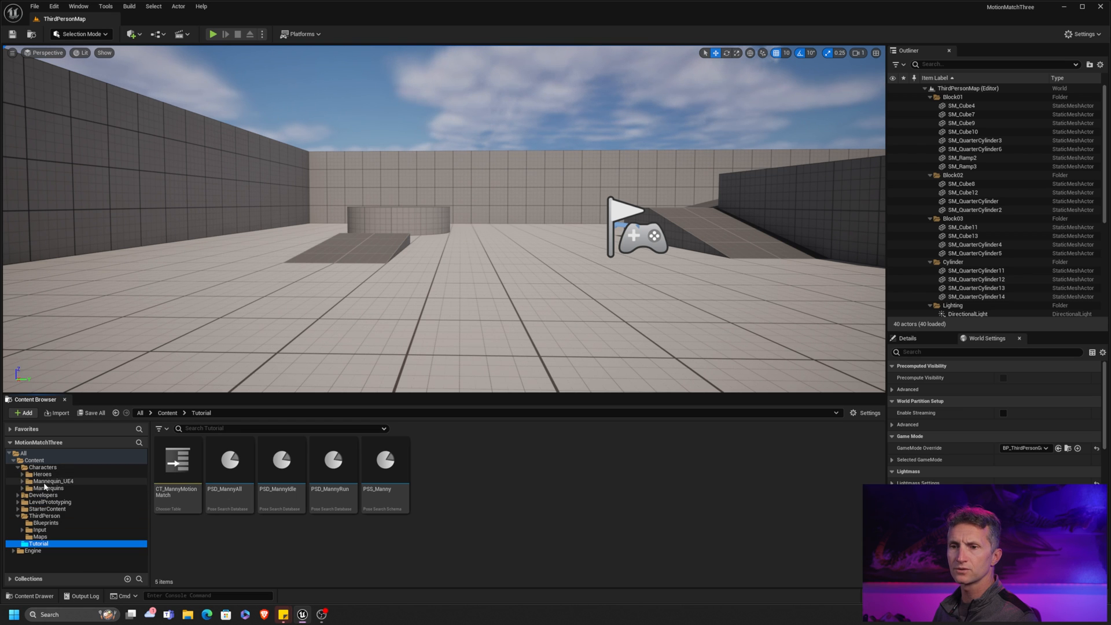
click(22, 488)
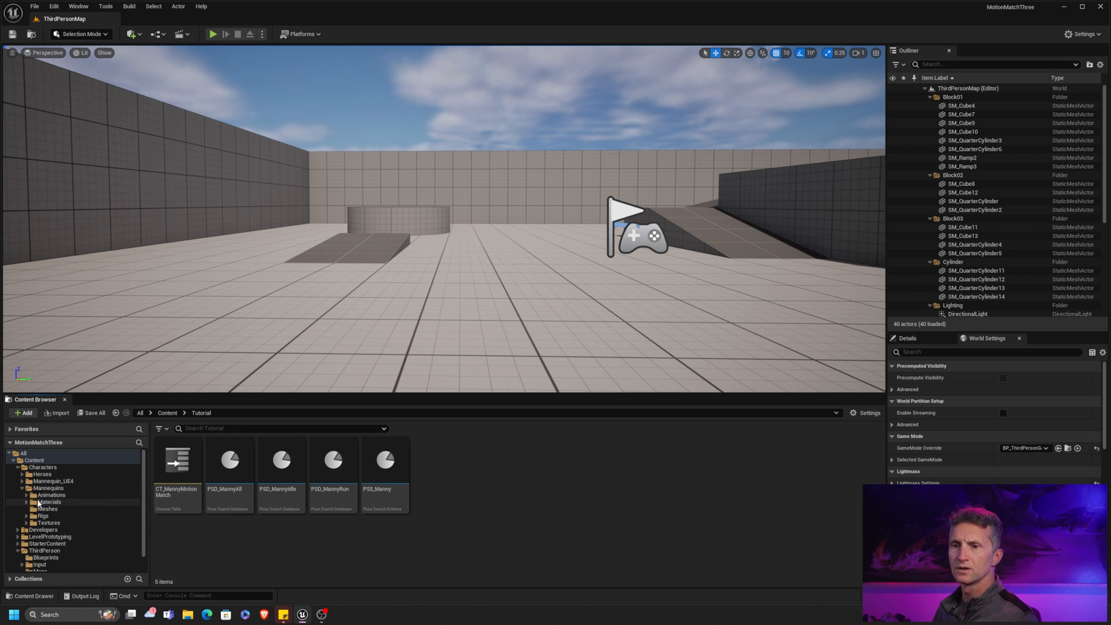
click(50, 495)
Step: Open ABP_MannyMotionMatch maximised and view its AnimGraph
double_click(335, 461)
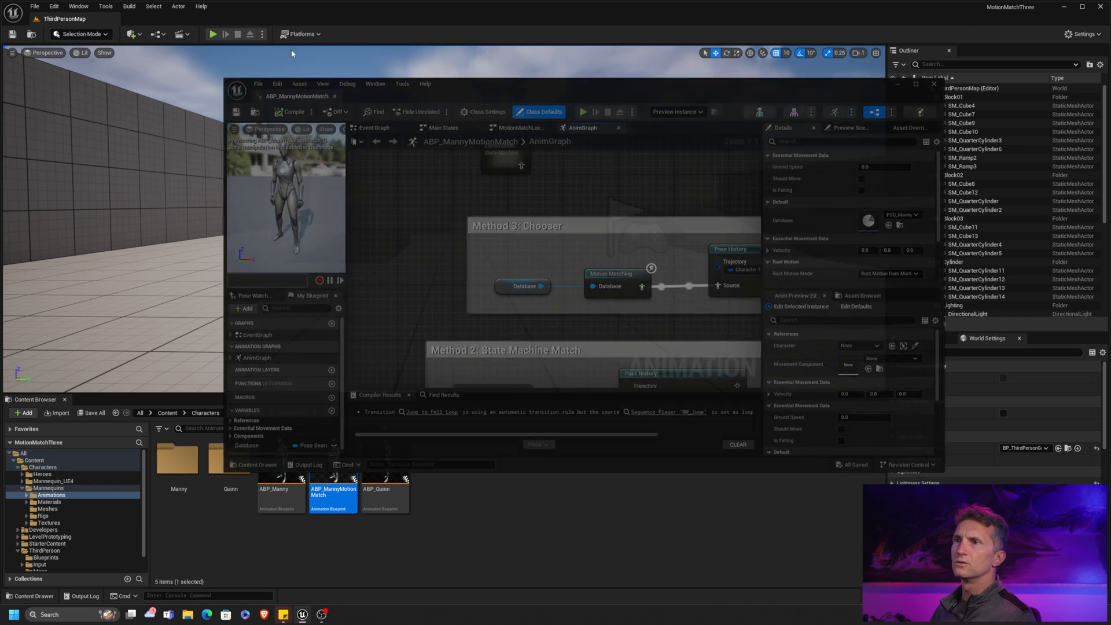
double_click(300, 103)
right_drag(381, 241, 335, 197)
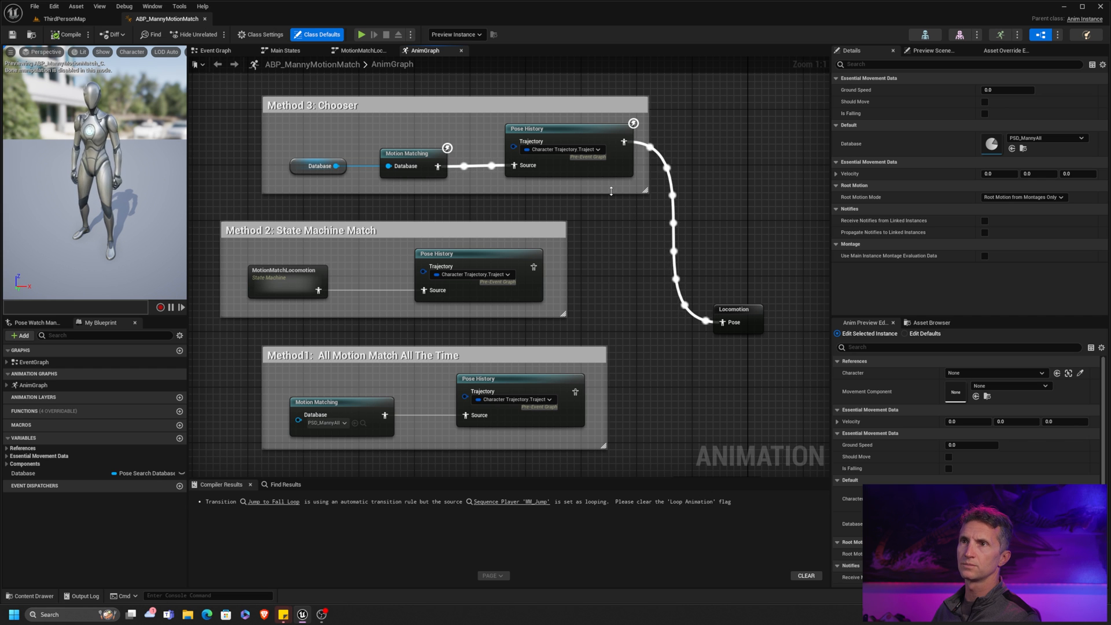
Step: Play the ThirdPersonMap level, move the character forward, and stop play
click(64, 19)
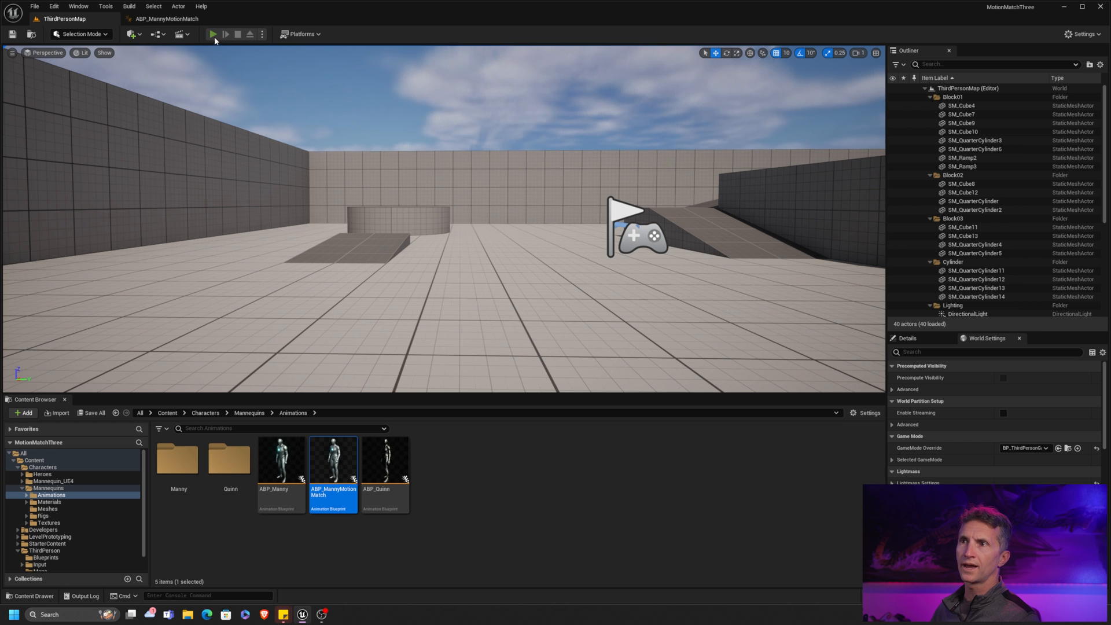
click(213, 34)
key(w)
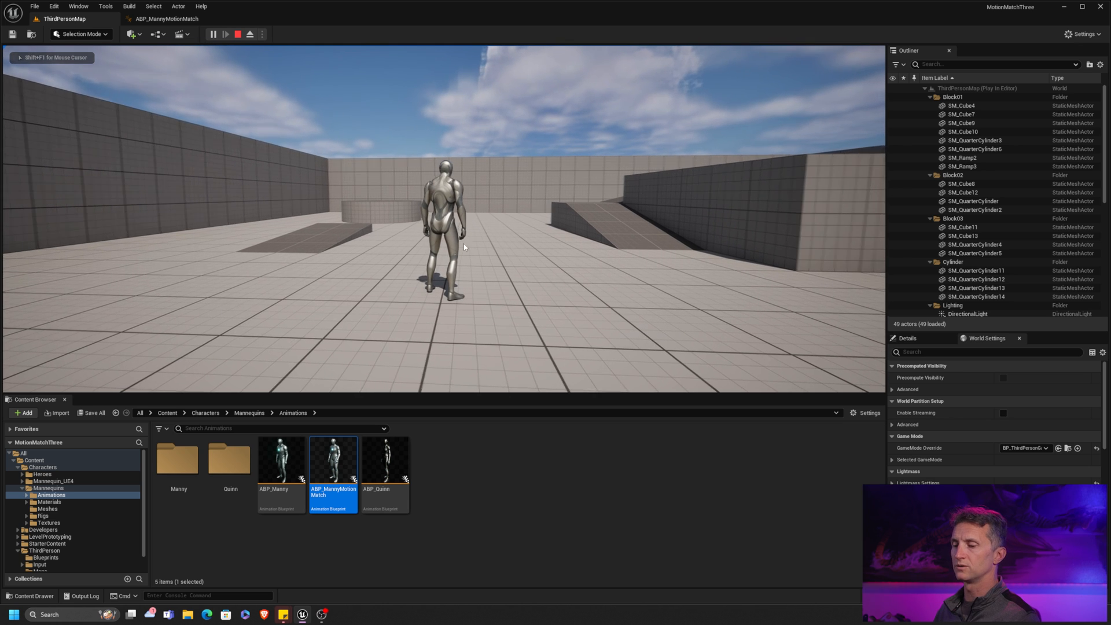
key(Escape)
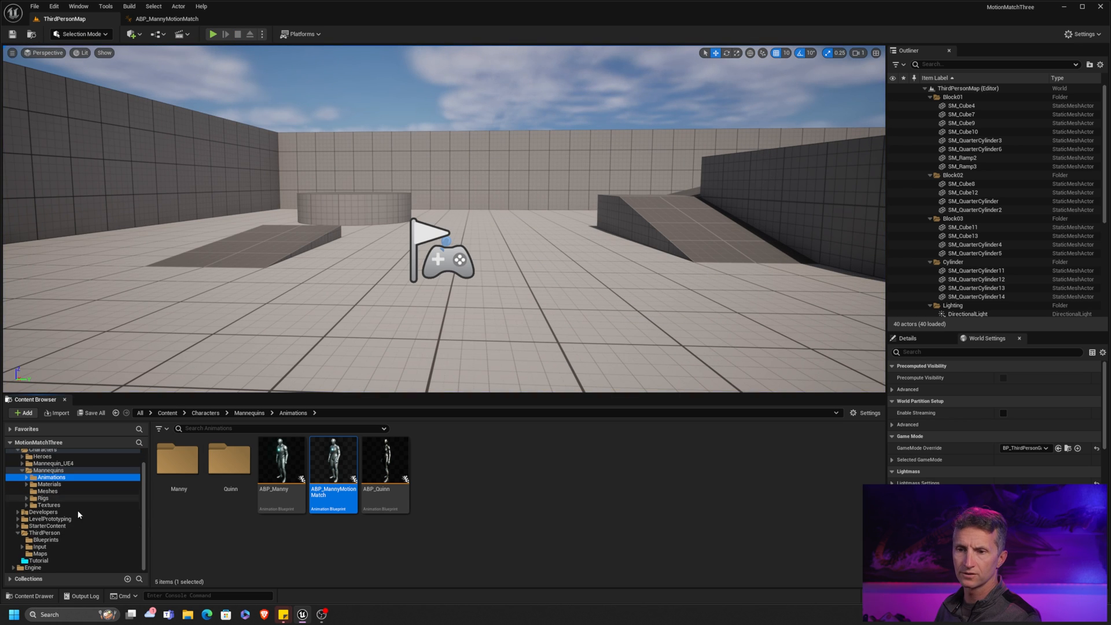
Step: Open BP_ThirdPersonCharacter from ThirdPerson/Blueprints and bring its Jump Input nodes into view
drag(117, 519, 52, 540)
click(180, 476)
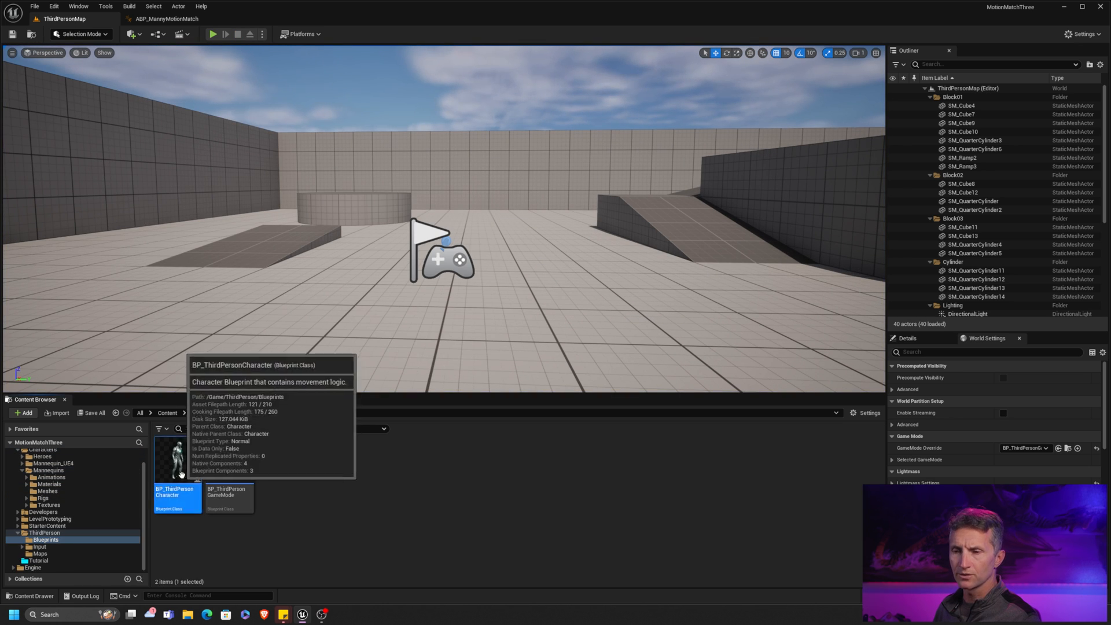
double_click(181, 476)
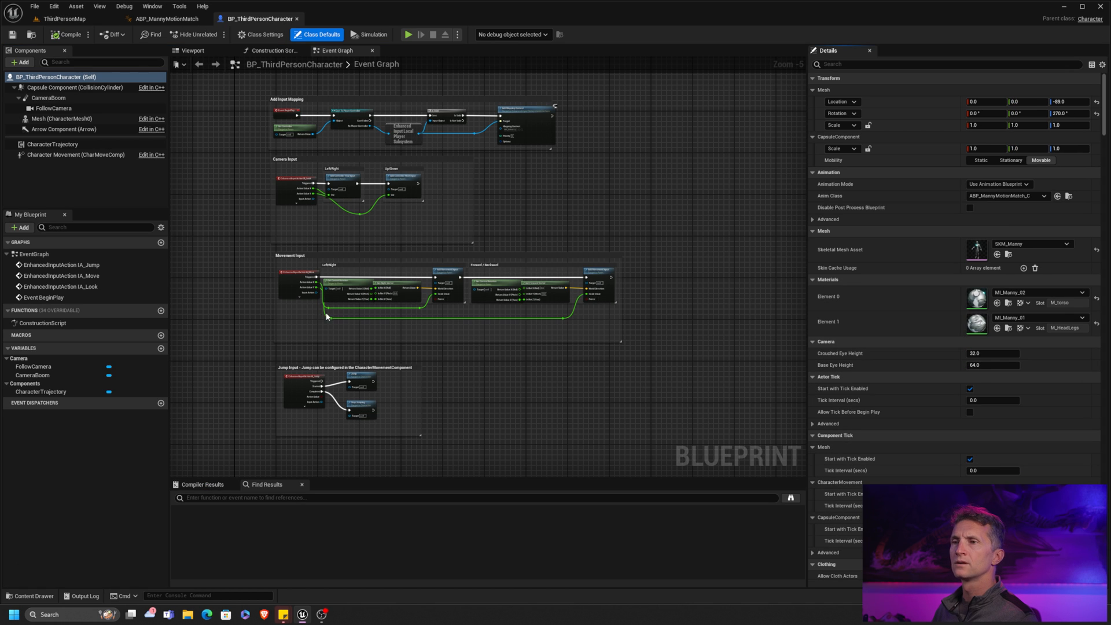
right_drag(236, 220, 273, 65)
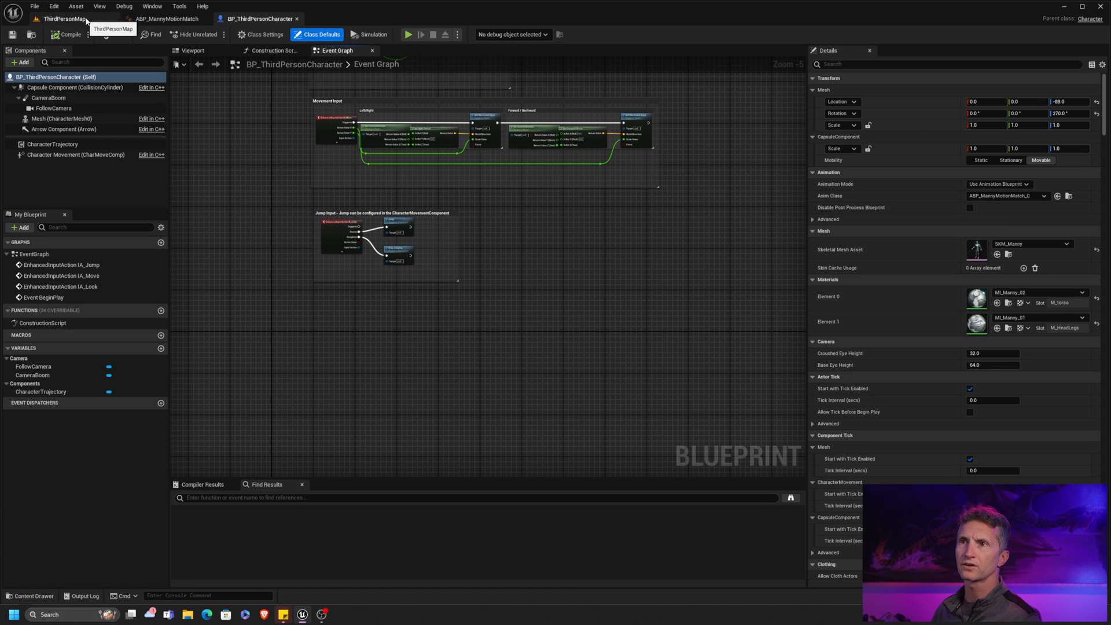
scroll(406, 267, up, 4)
right_drag(406, 268, 320, 296)
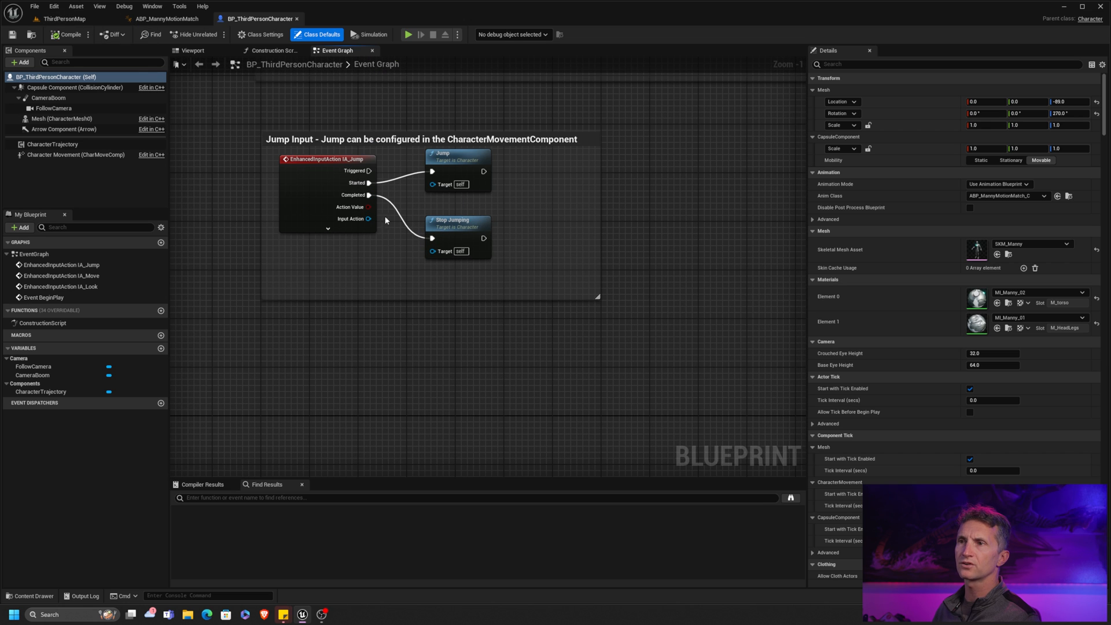
Step: Duplicate IA_Jump in Input/Actions and rename the copy IA_Crouch
click(63, 19)
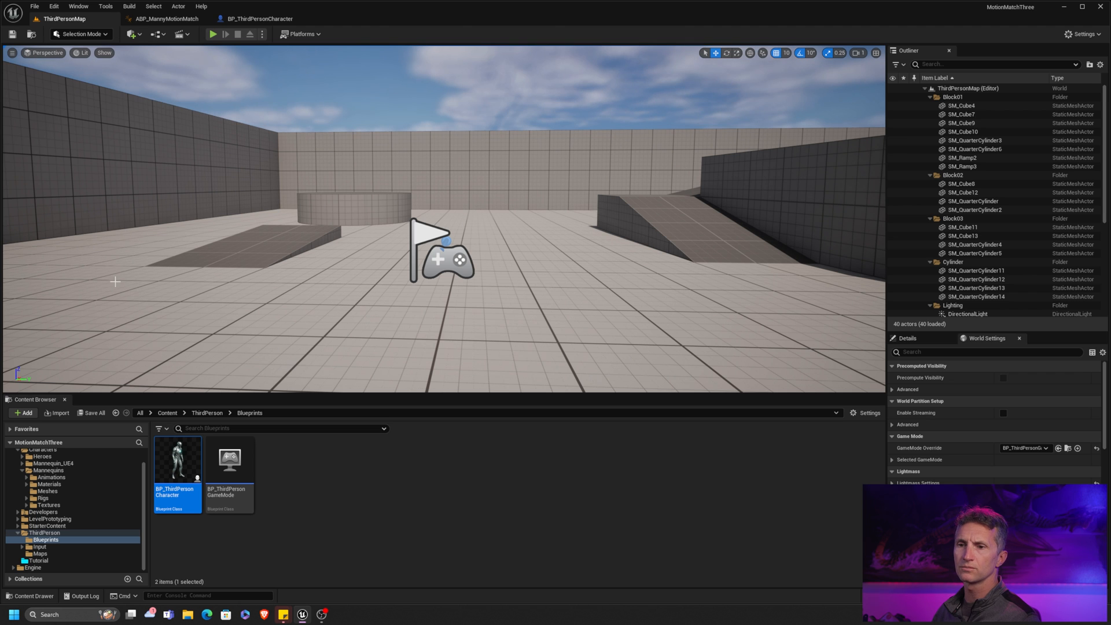
click(25, 548)
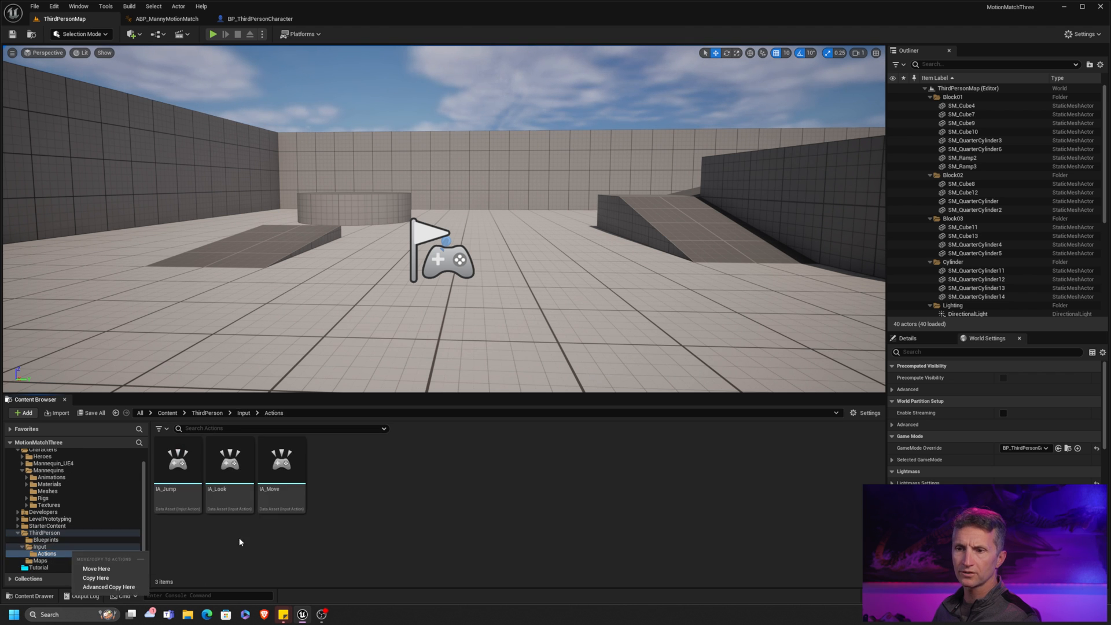
click(173, 477)
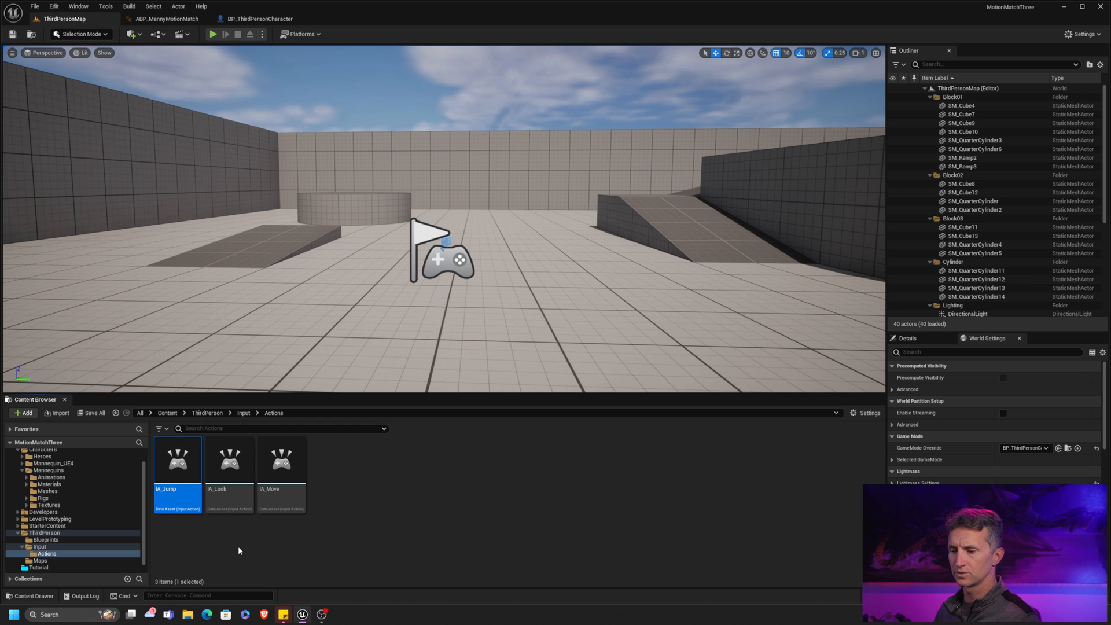
key(ctrl+d)
key(Return)
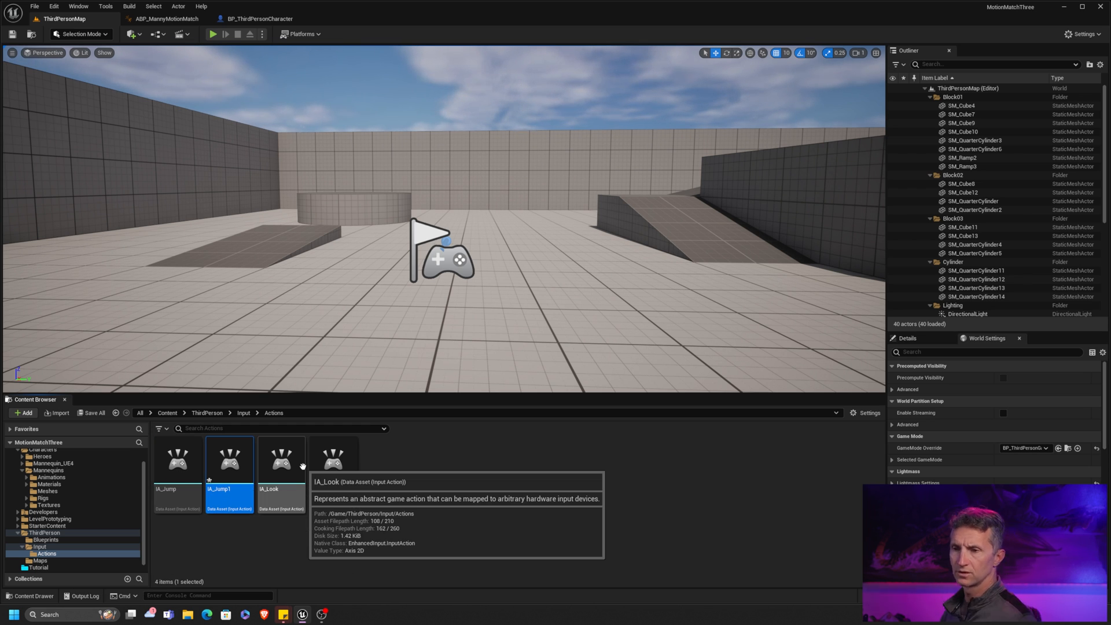
key(F2)
key(BackSpace)
text(Crouch)
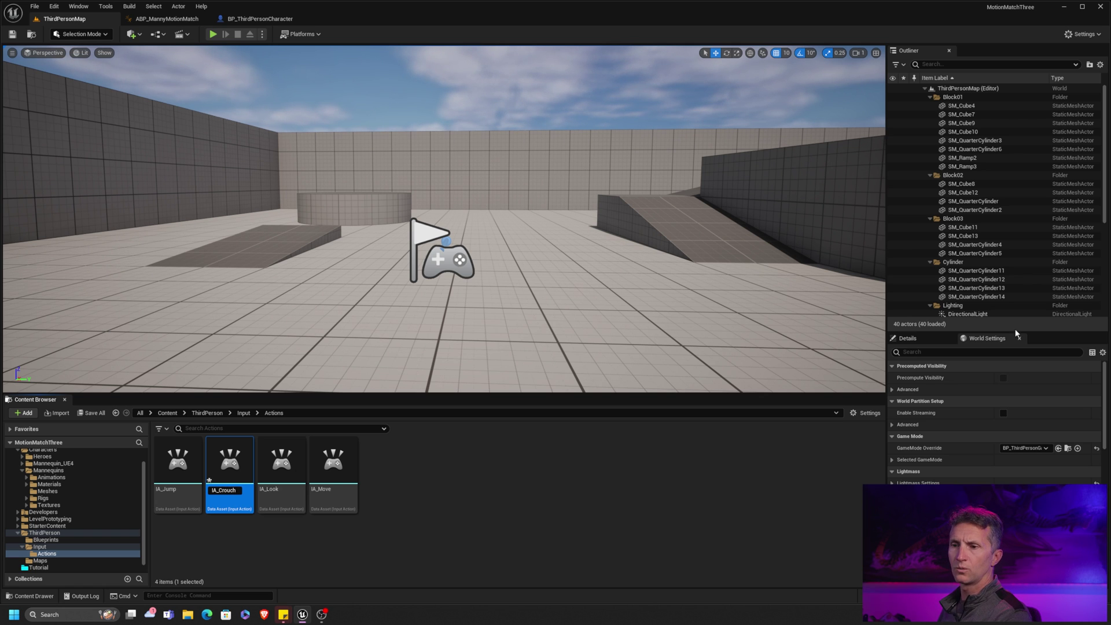
key(Return)
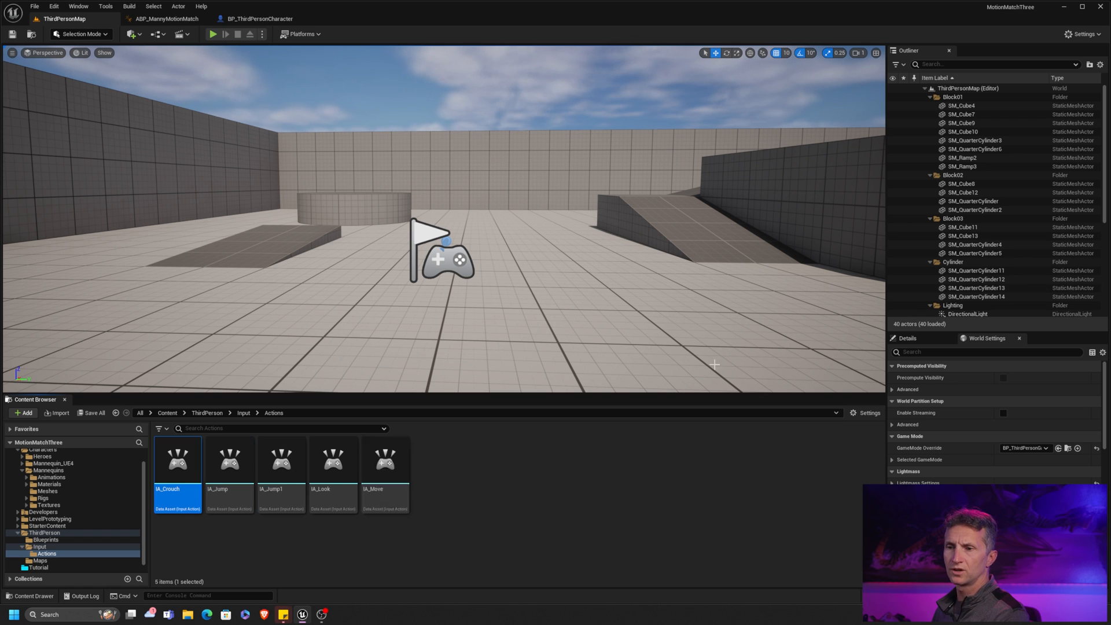
Step: Remove the Released trigger from IA_Crouch, keeping only Pressed, and save it
double_click(195, 474)
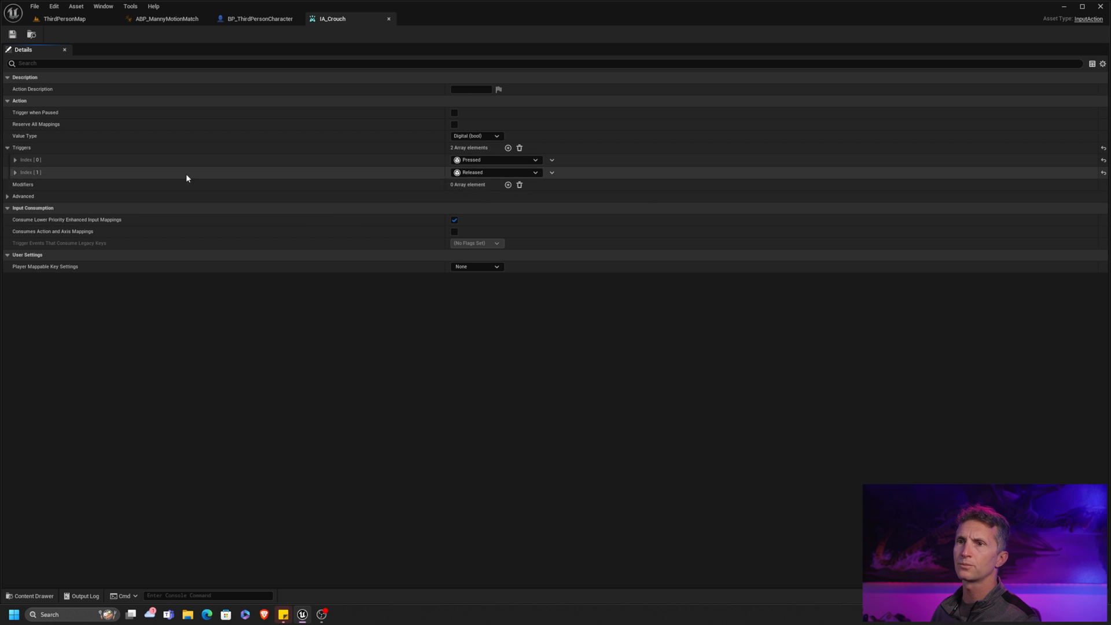
click(552, 173)
click(560, 193)
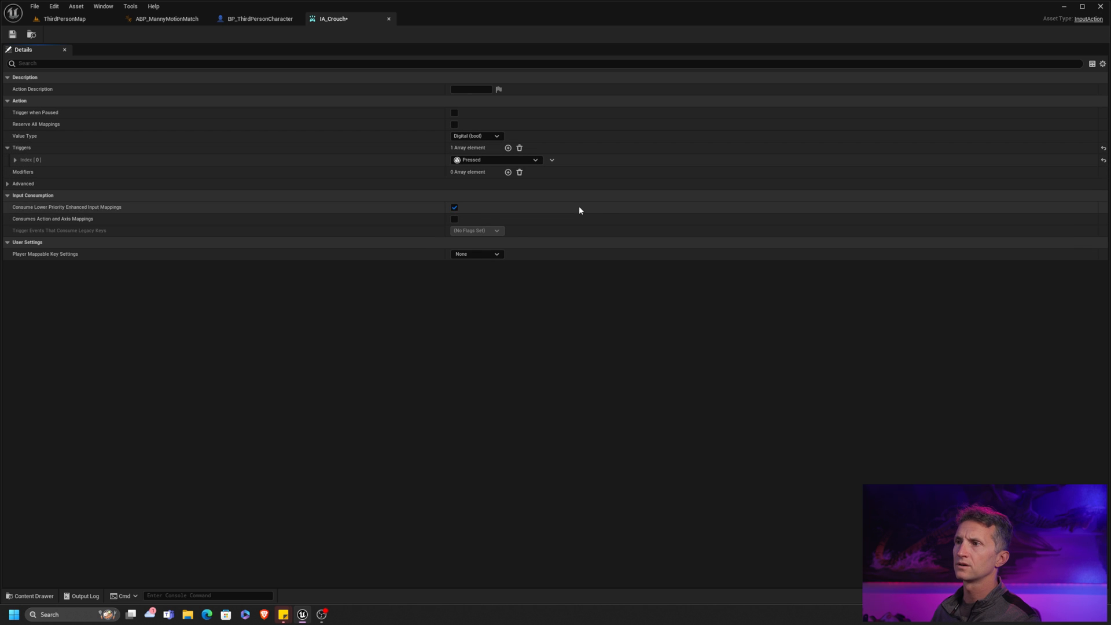
click(12, 34)
Step: Add an IA_Crouch input event node below the jump nodes in the event graph
click(259, 18)
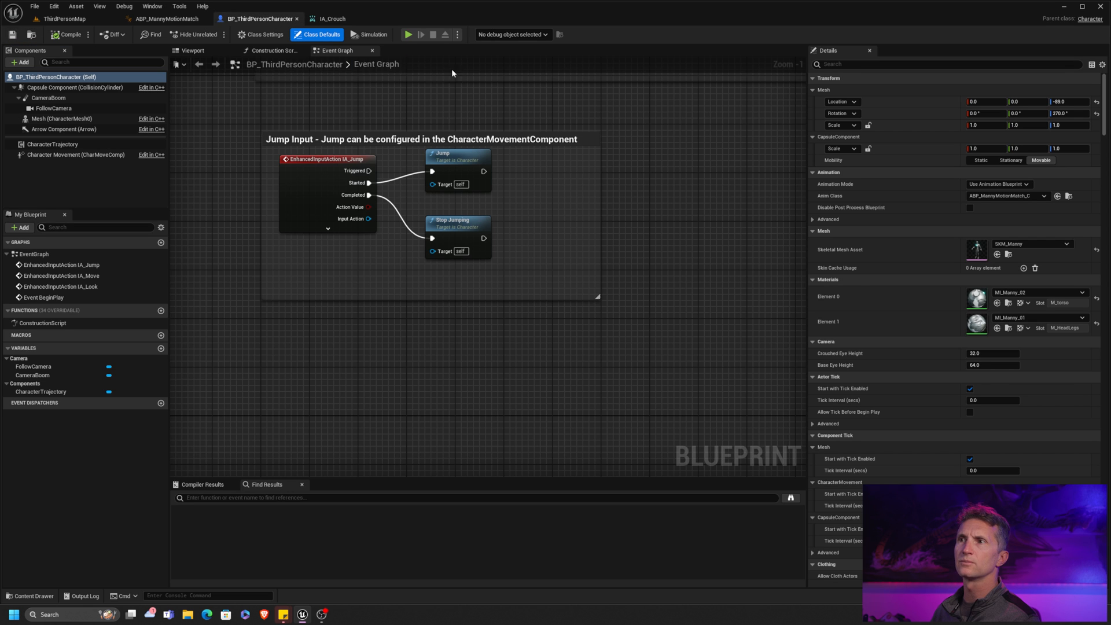
right_click(295, 339)
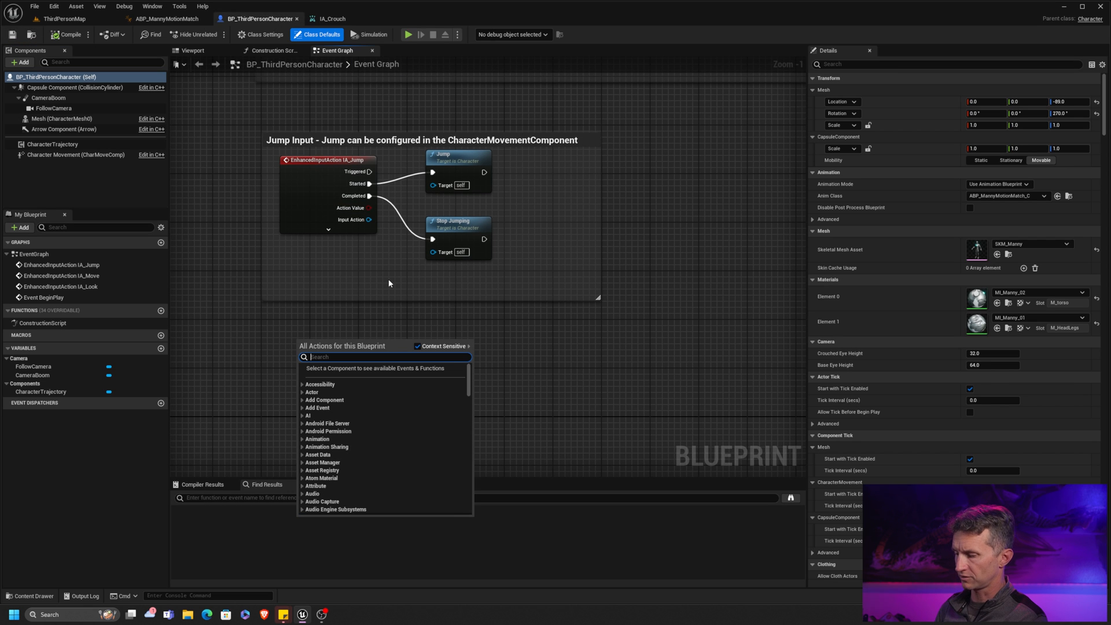
text(ia_c)
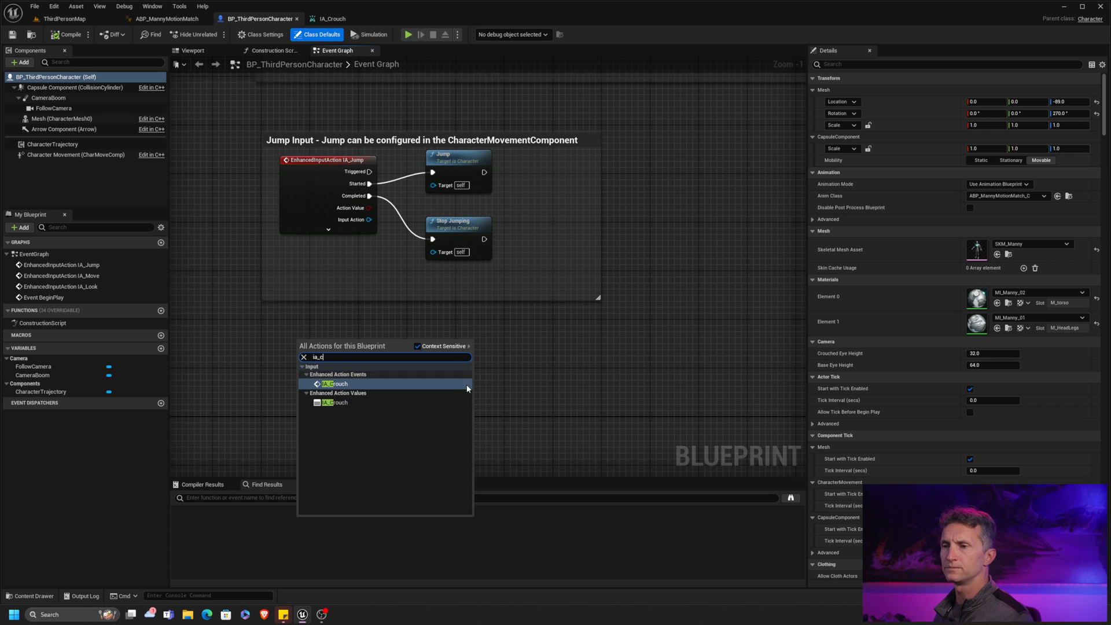
click(358, 384)
right_drag(376, 412, 368, 368)
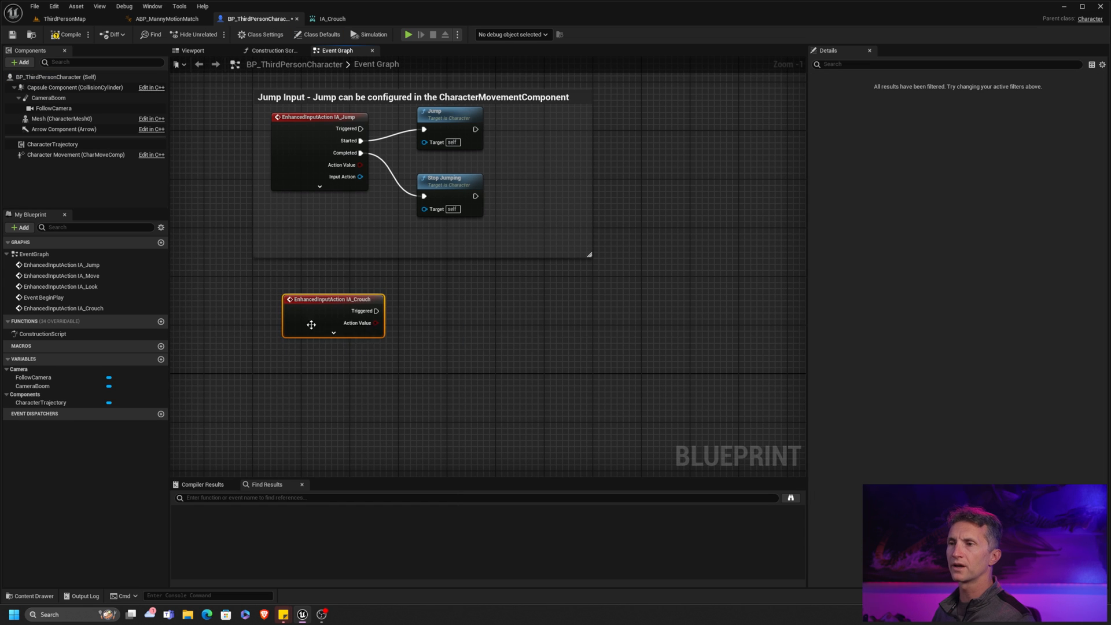
drag(330, 297, 305, 361)
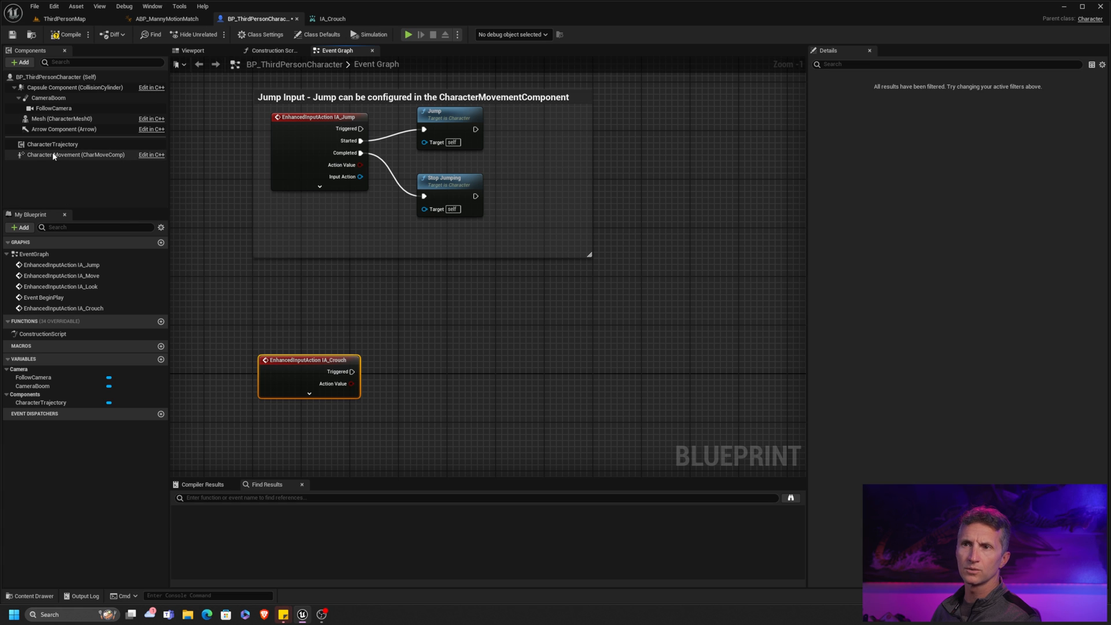
Step: Add a Character Movement getter wired into an Is Crouching node
drag(54, 154, 304, 315)
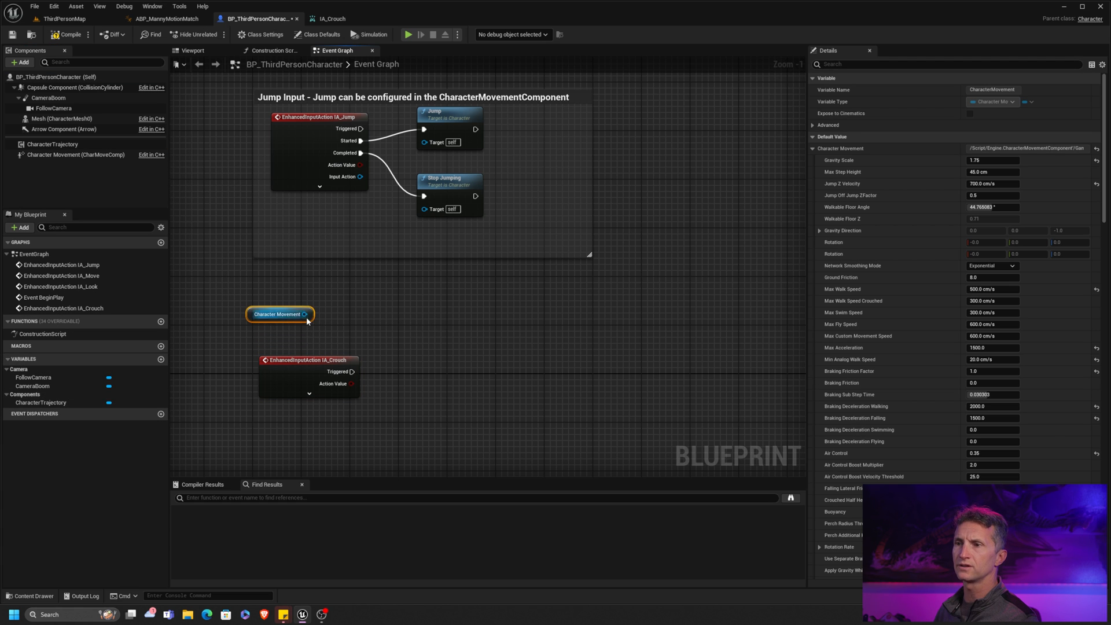
drag(305, 315, 434, 305)
text(cr)
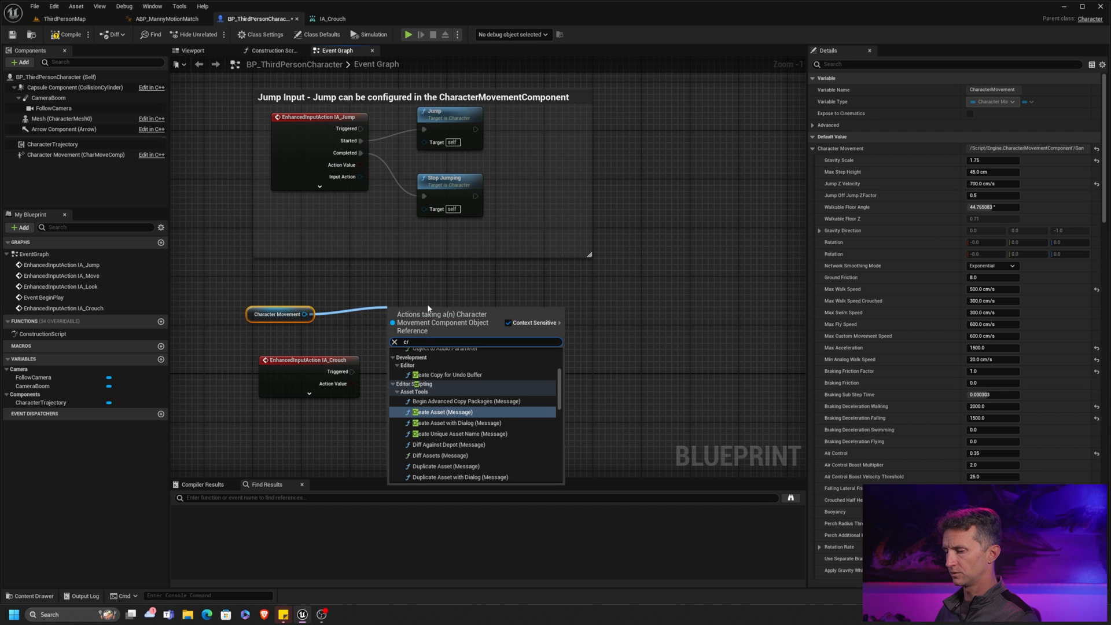
text(ouch)
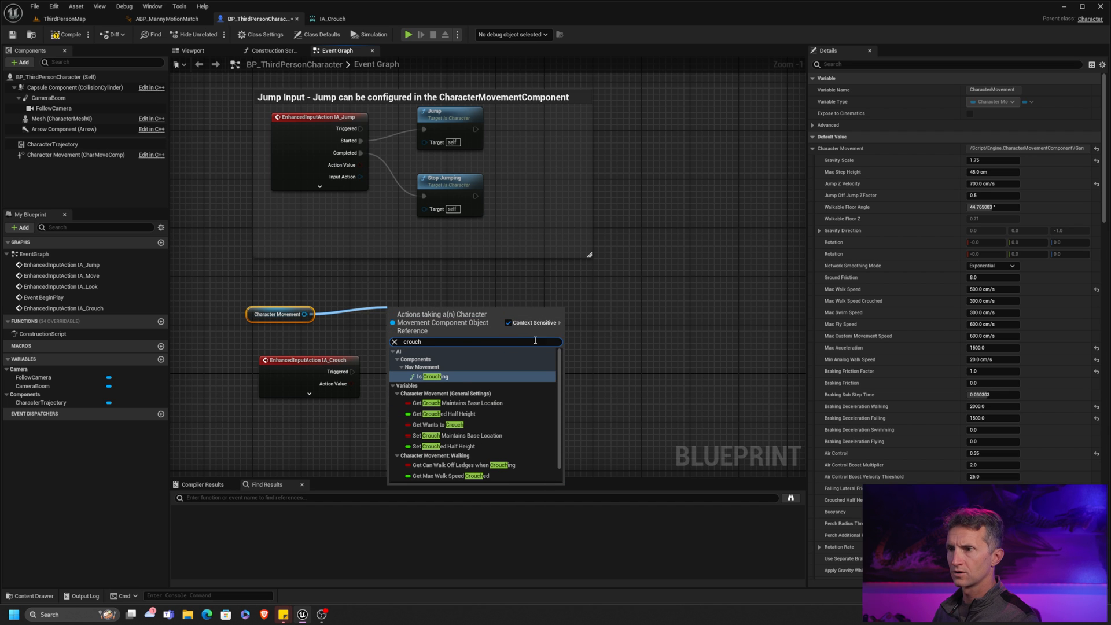
click(454, 375)
drag(449, 312, 409, 303)
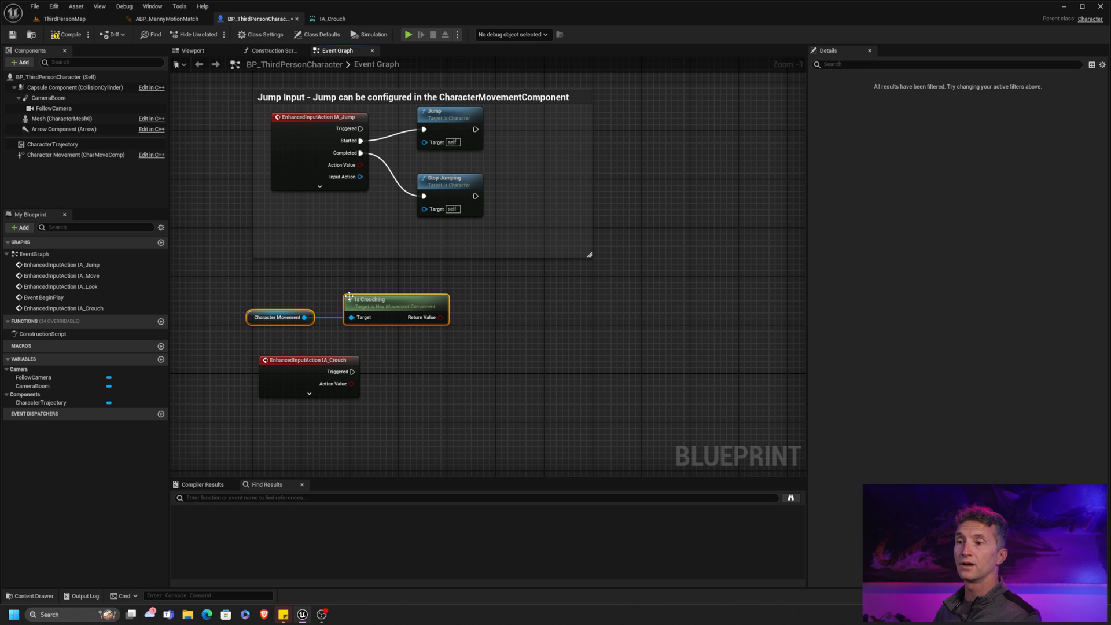
drag(305, 317, 422, 371)
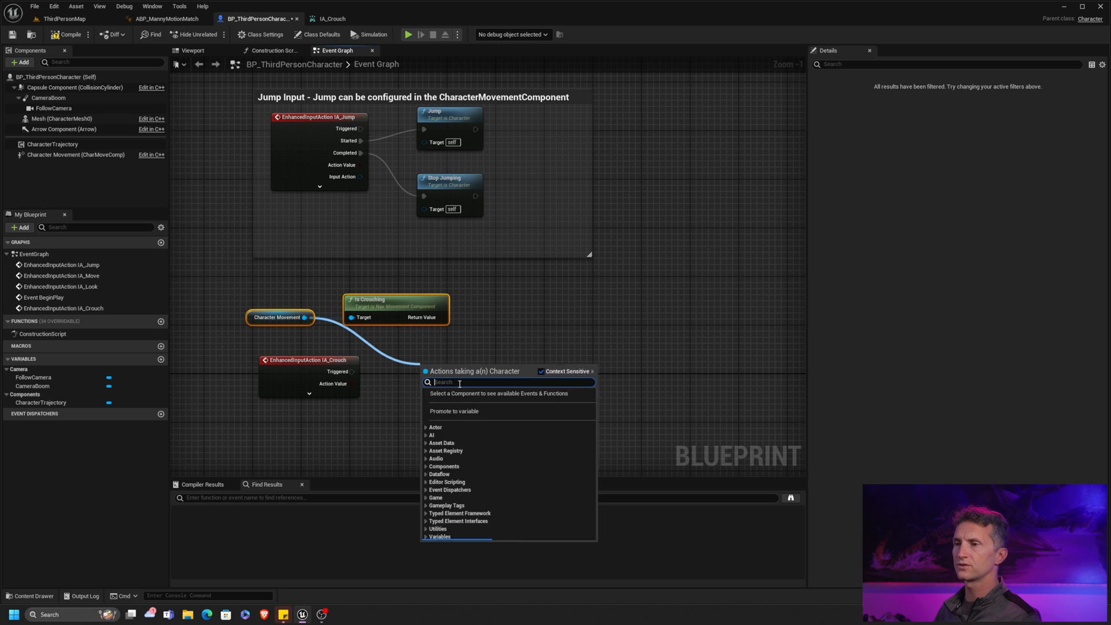
text(crou)
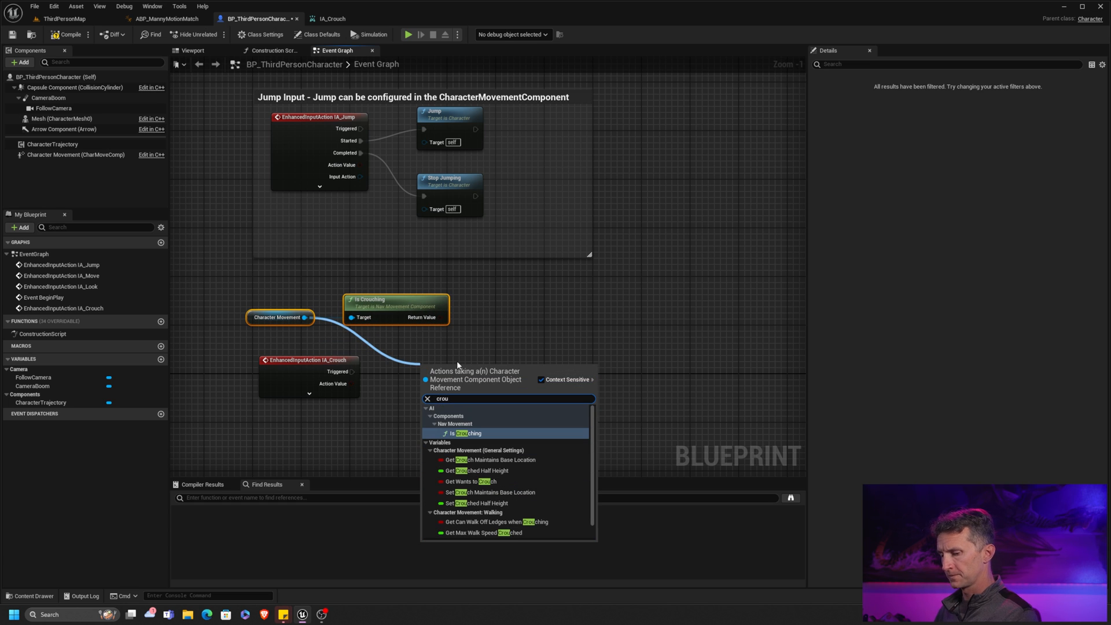
text(ch)
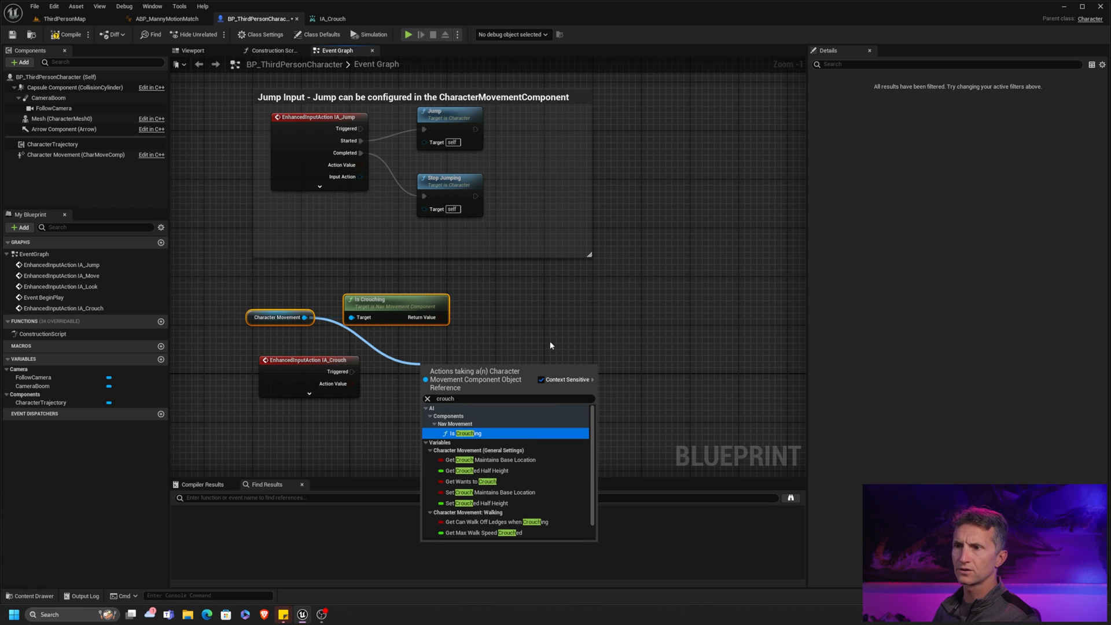
click(548, 343)
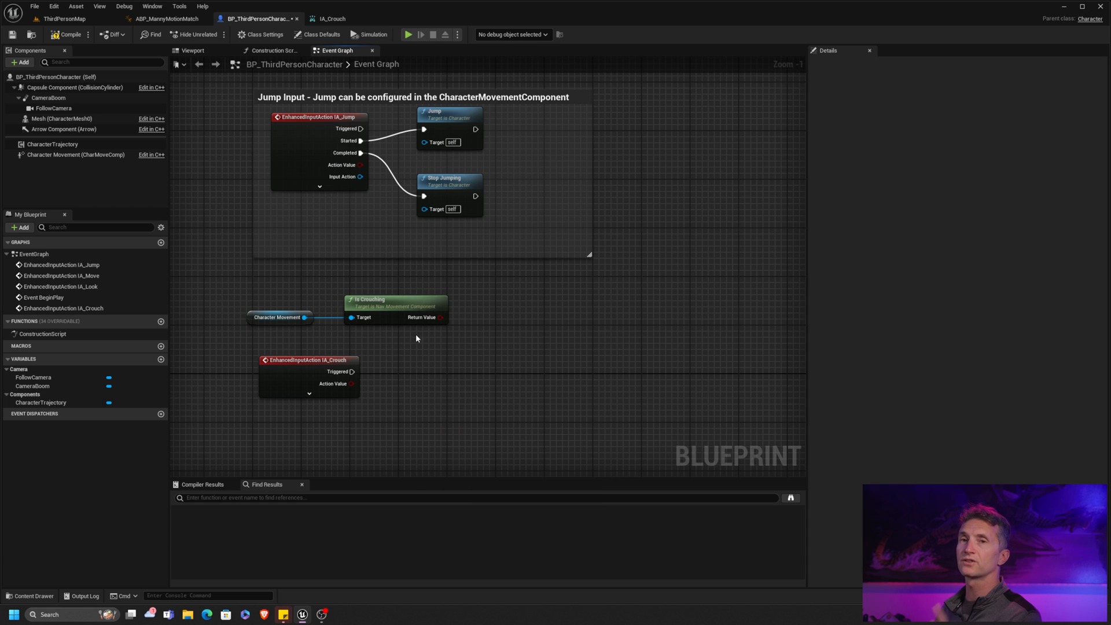
Step: Add Crouch and Un Crouch function nodes to the right of the input event
right_click(405, 375)
text(crouch)
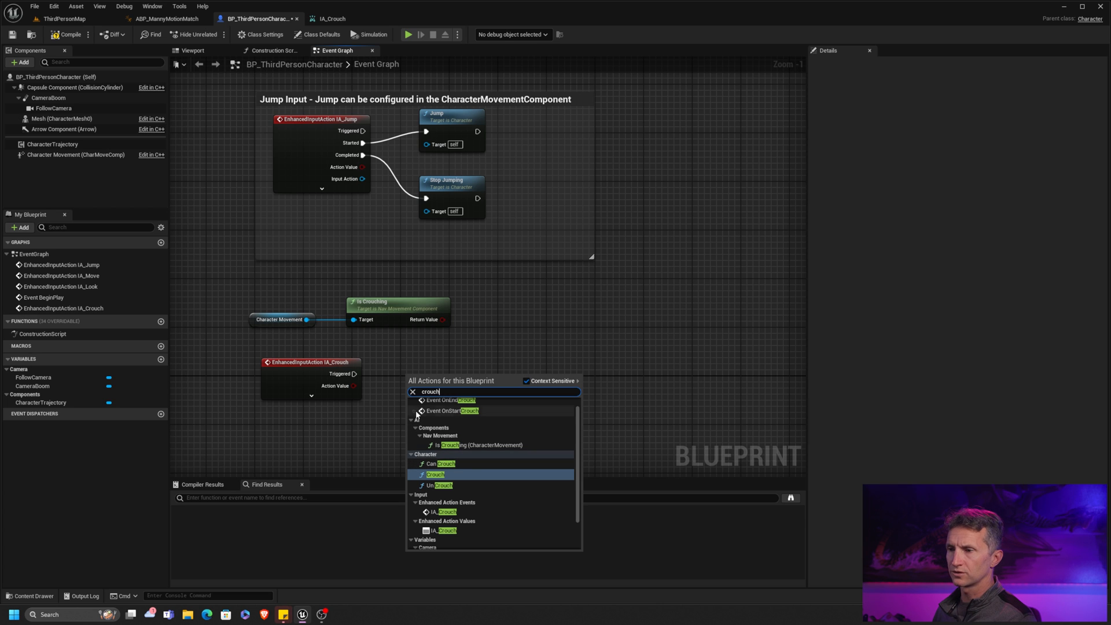
click(438, 474)
drag(437, 385, 525, 371)
right_drag(506, 382, 505, 333)
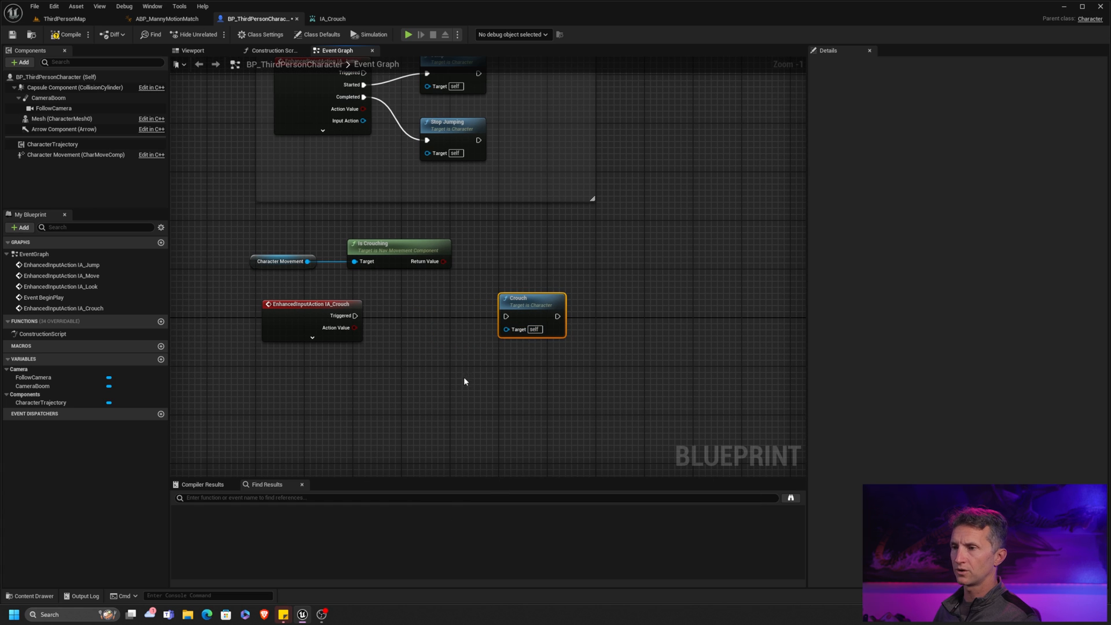
right_drag(464, 382, 474, 381)
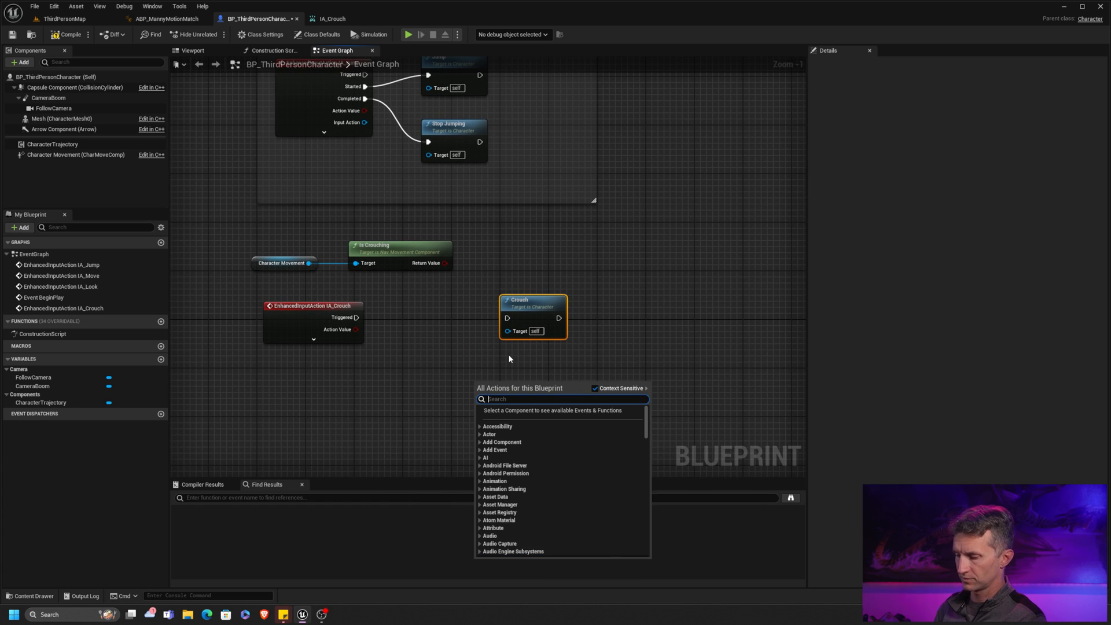
text(uncro)
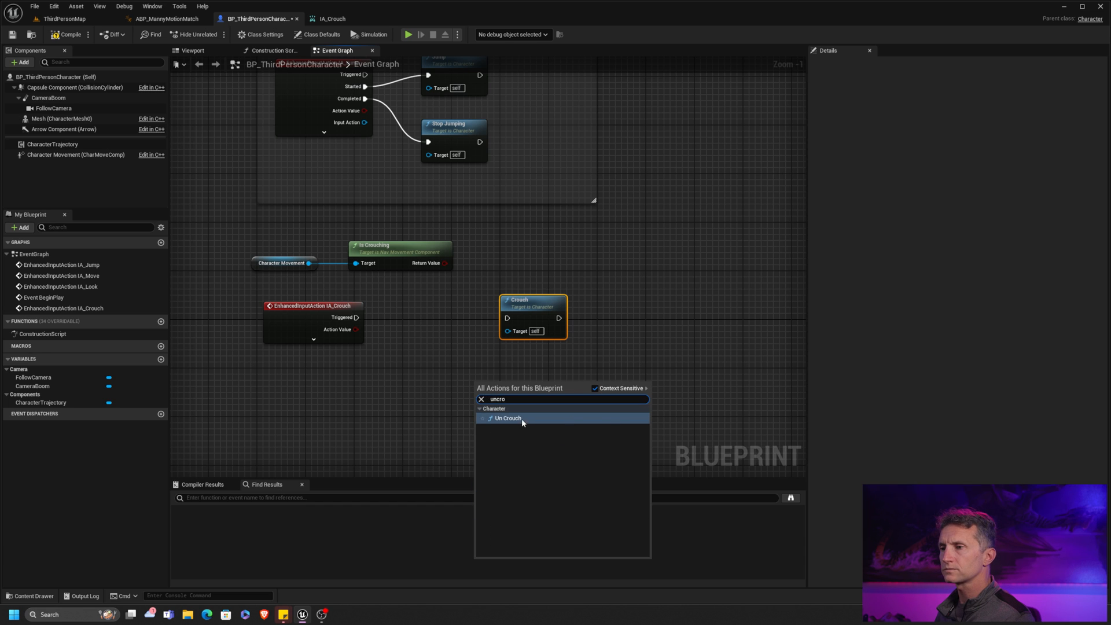
click(521, 419)
drag(538, 383, 573, 376)
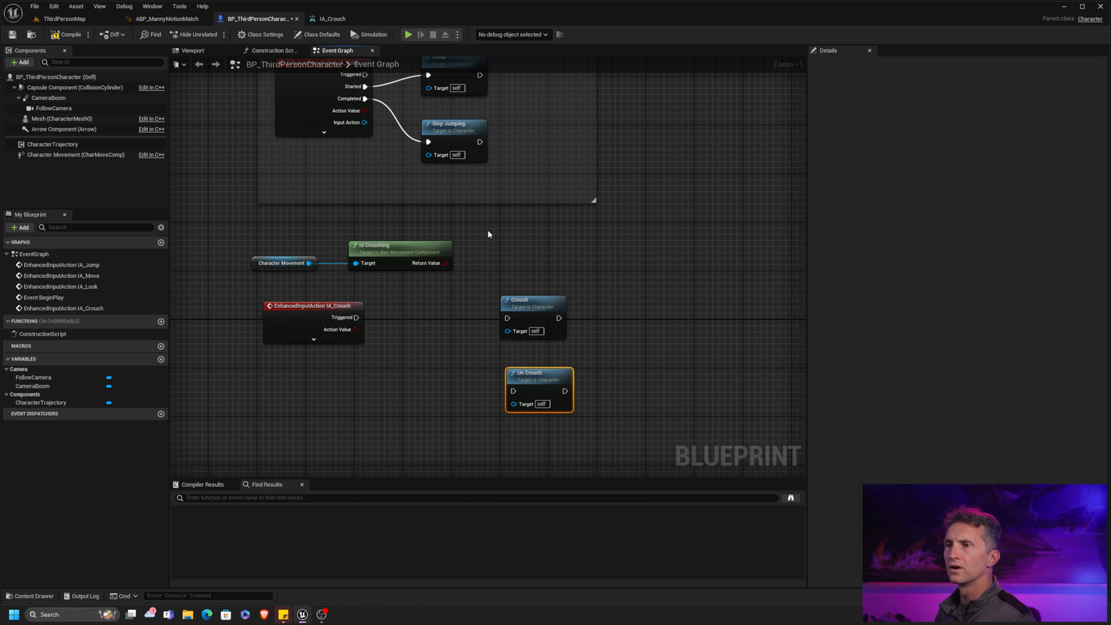
Step: Branch on Is Crouching from Triggered, calling Un Crouch when true and Crouch when false
mouse_move(448, 264)
mouse_down()
mouse_move(413, 315)
mouse_move(409, 363)
mouse_up()
click(416, 324)
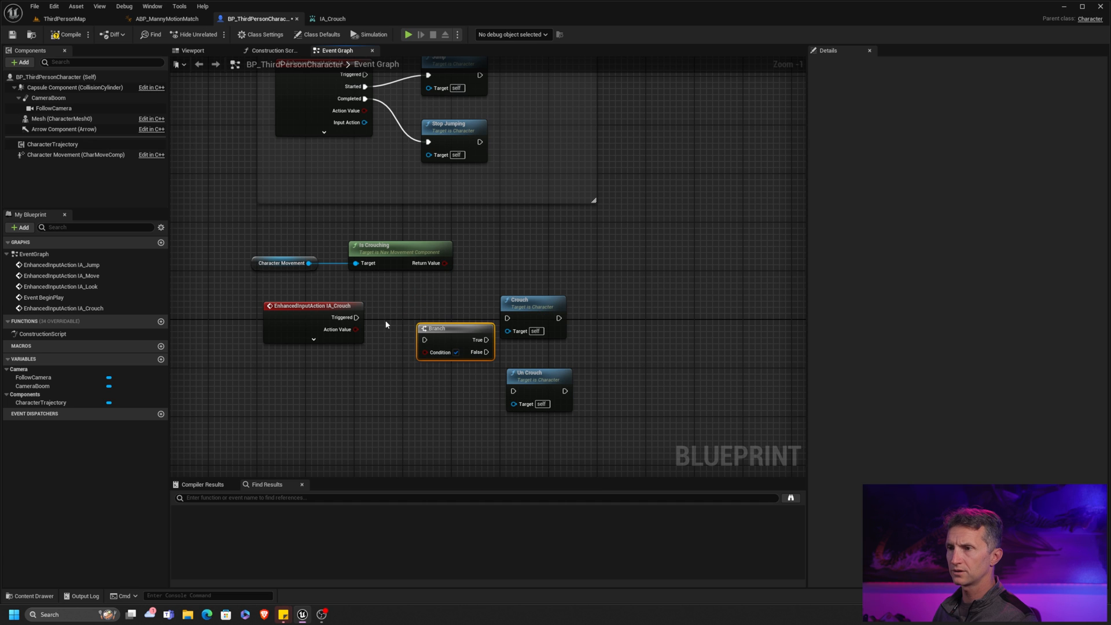
mouse_move(356, 317)
mouse_down()
mouse_move(424, 339)
mouse_move(412, 307)
mouse_up()
drag(534, 301, 576, 296)
drag(540, 372, 576, 365)
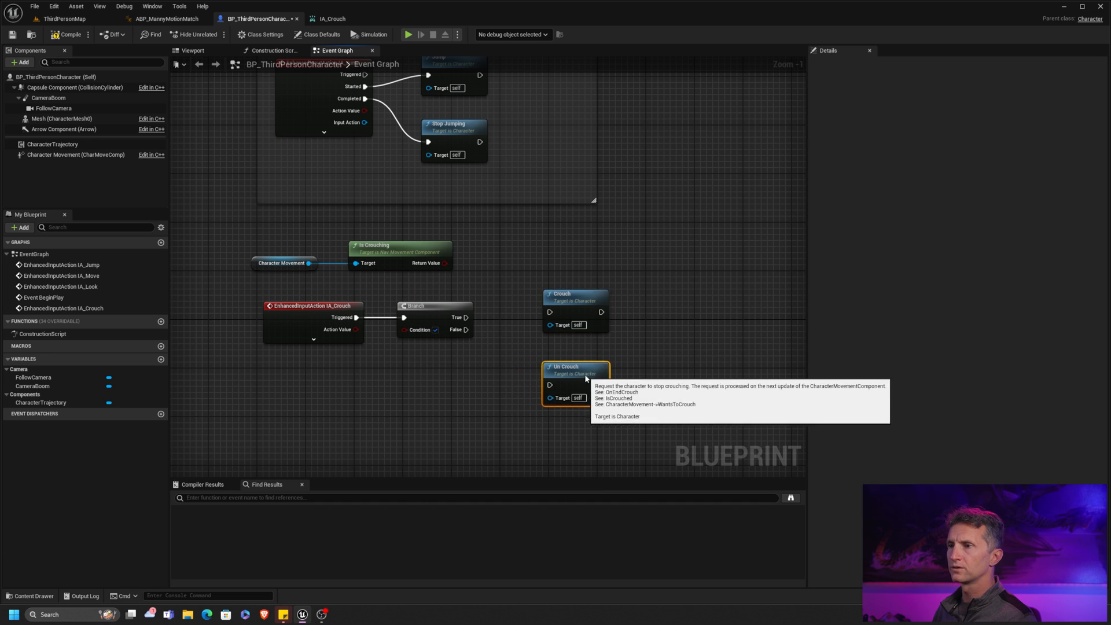
mouse_move(581, 299)
mouse_down()
mouse_move(519, 382)
mouse_move(555, 353)
mouse_move(539, 301)
mouse_up()
drag(534, 373, 582, 368)
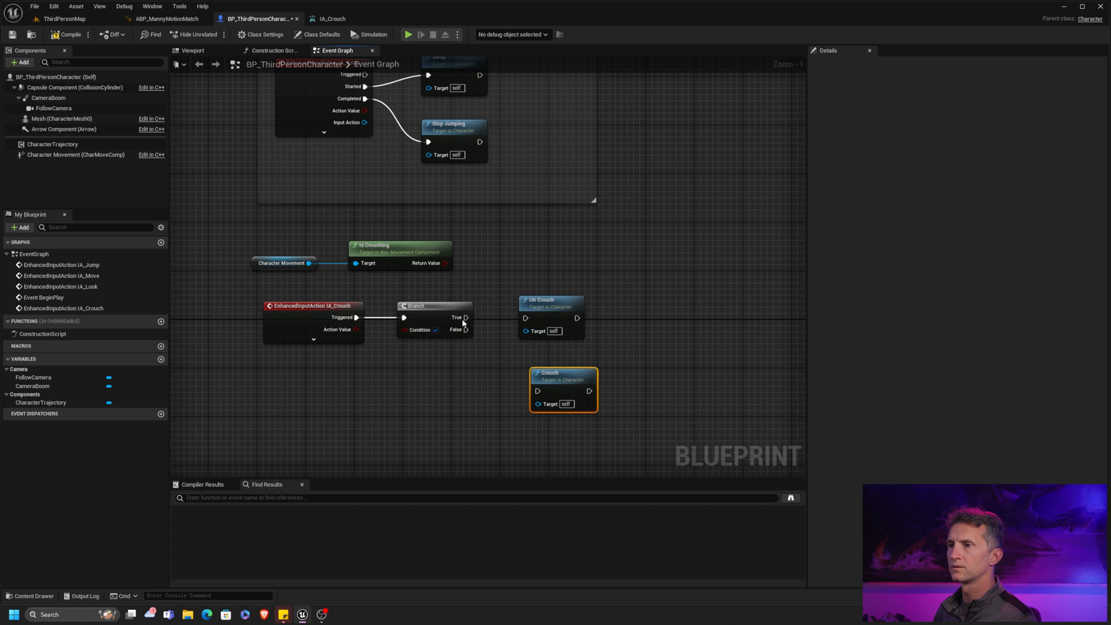
drag(467, 317, 525, 322)
mouse_move(444, 263)
mouse_down()
mouse_move(402, 332)
mouse_move(537, 391)
mouse_move(555, 366)
mouse_up()
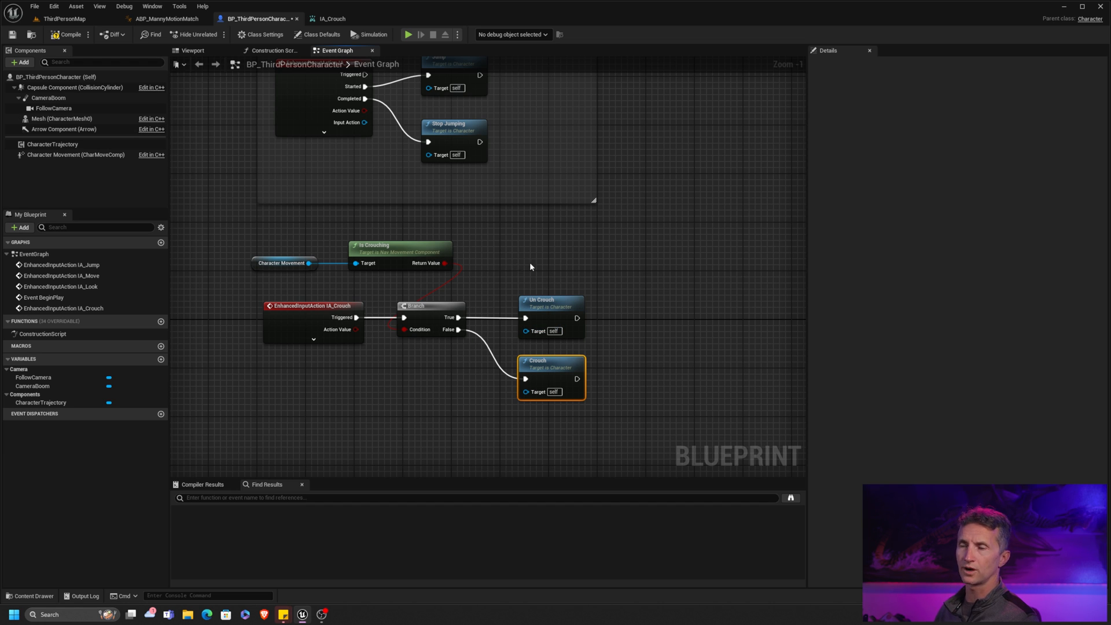
Step: Compile, then add a Print String saying "Stop Crouce" after Un Crouch
click(75, 41)
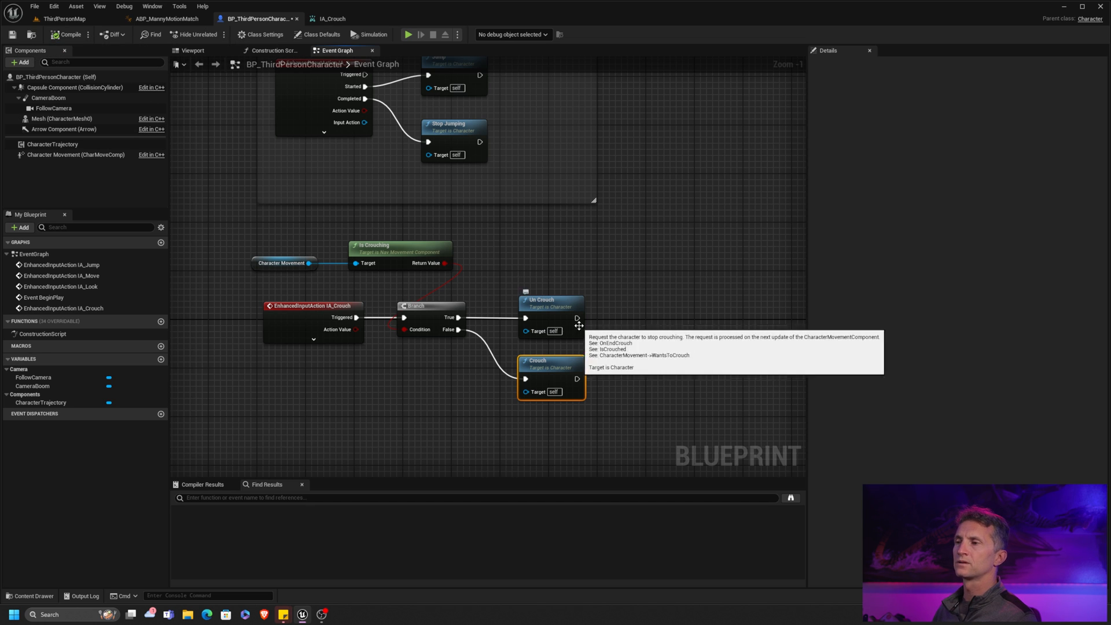
drag(577, 317, 631, 306)
text(print)
key(Return)
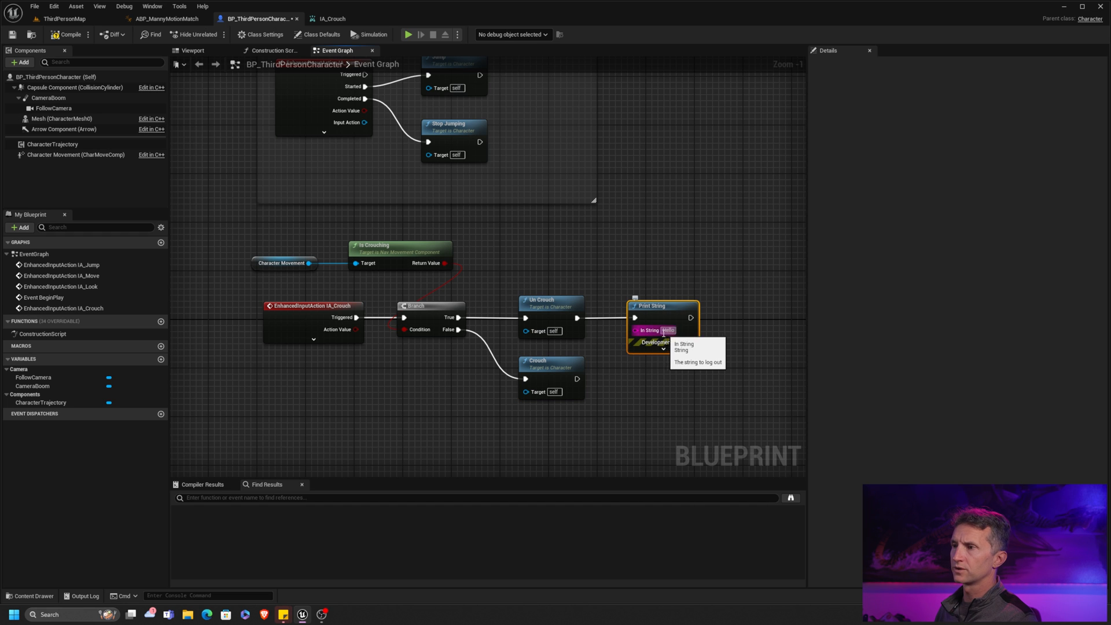
click(668, 331)
text(Stop Crouce)
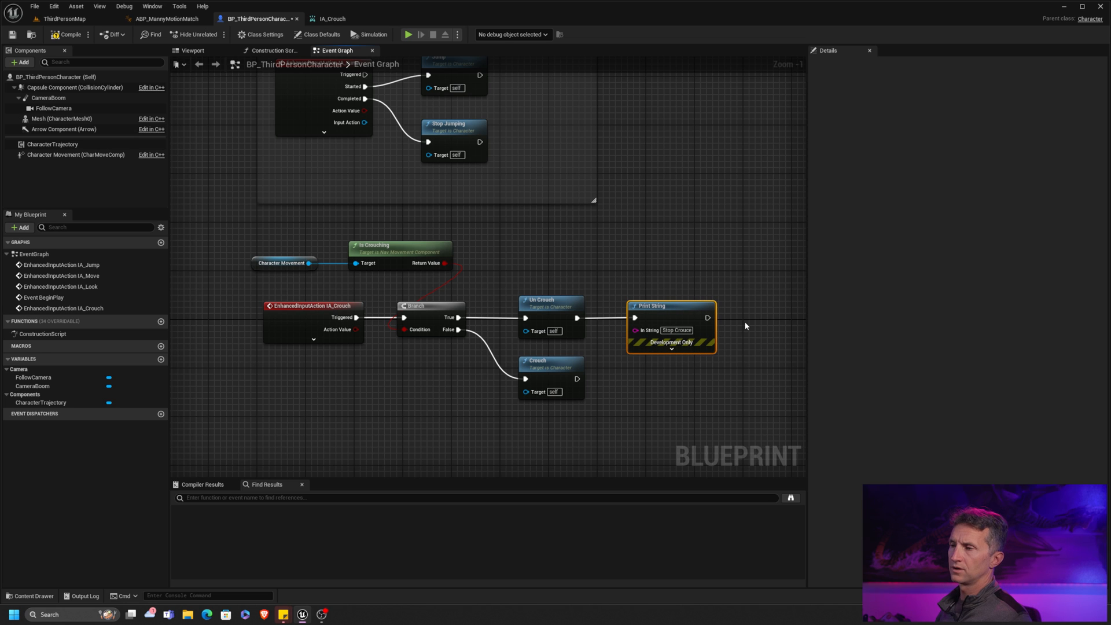
Step: Paste a copy of the Print String after Crouch and trim its message to "Crouch"
key(ctrl+v)
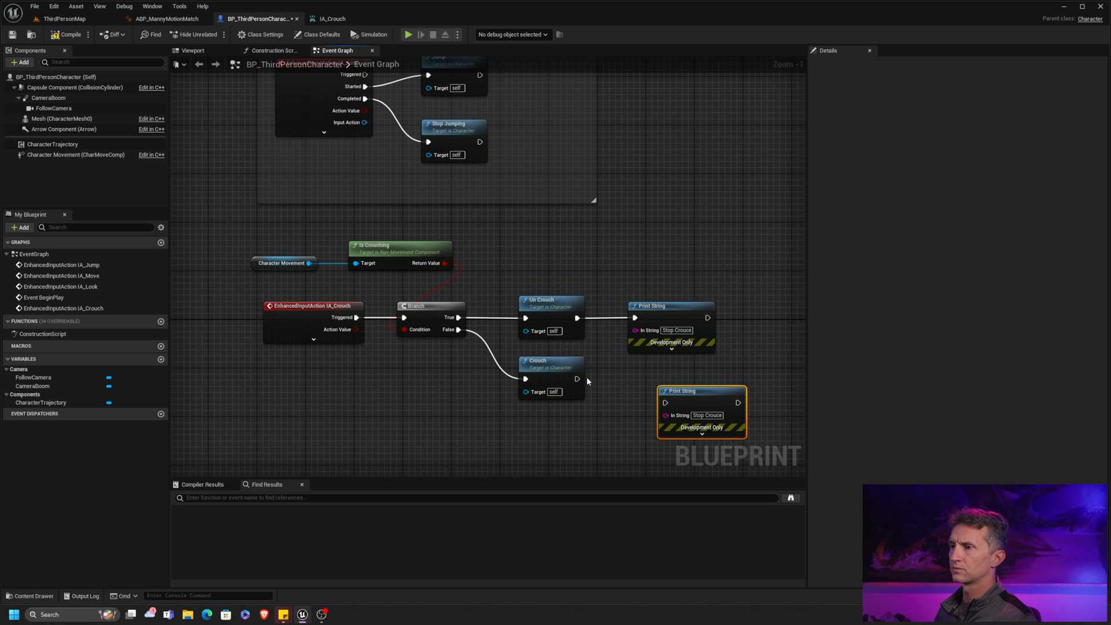
mouse_move(578, 378)
mouse_down()
mouse_move(665, 401)
mouse_move(640, 382)
mouse_up()
double_click(662, 397)
key(BackSpace)
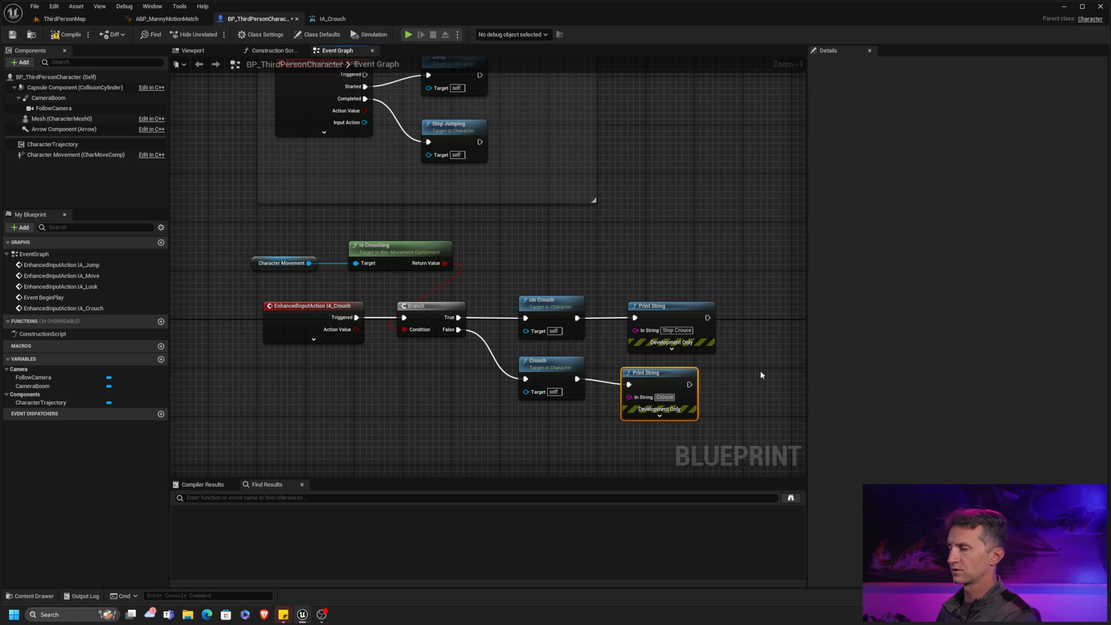
key(BackSpace)
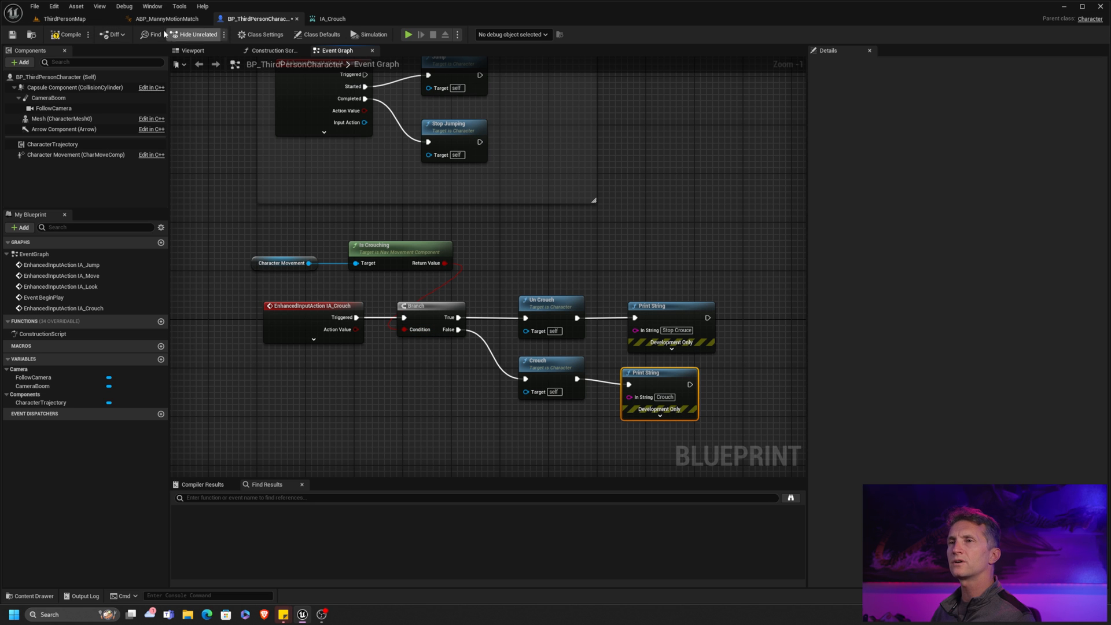
Step: Briefly play the level, then show the ThirdPerson Input folder in the Content Browser
click(86, 19)
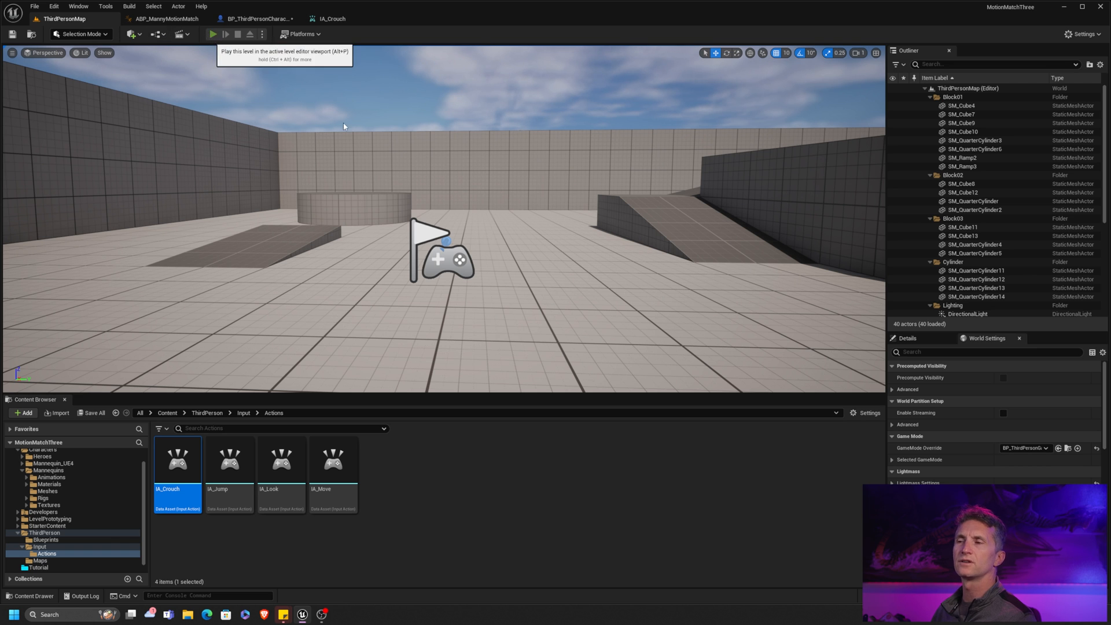
click(213, 34)
key(Escape)
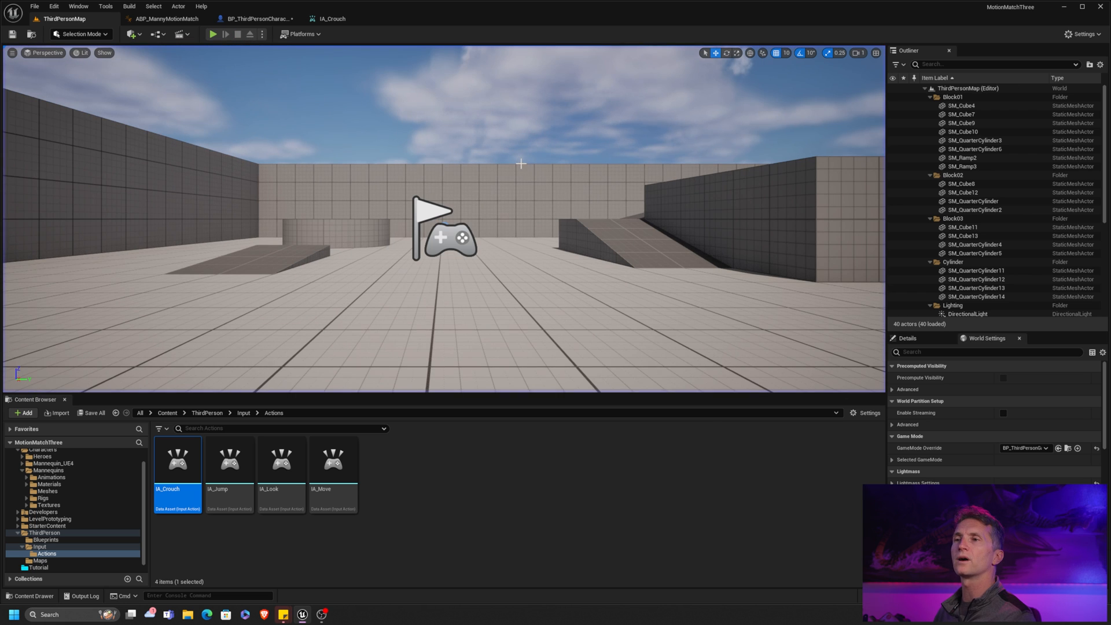
click(73, 544)
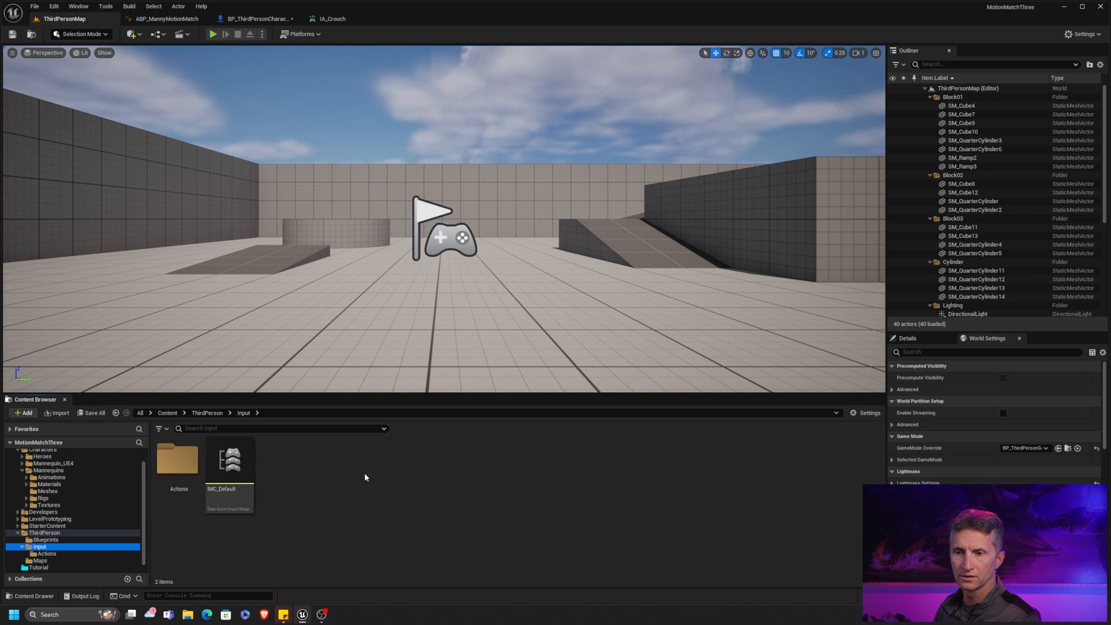
Step: Add an IA_Crouch mapping bound to Left Ctrl in IMC_Default and save
double_click(230, 474)
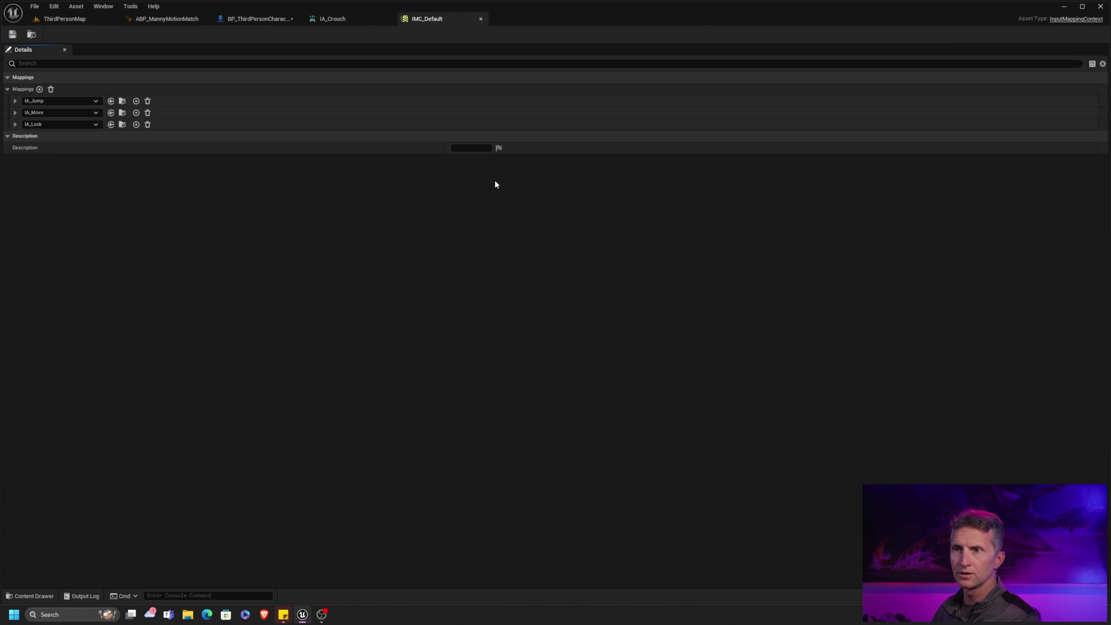
click(40, 88)
click(83, 138)
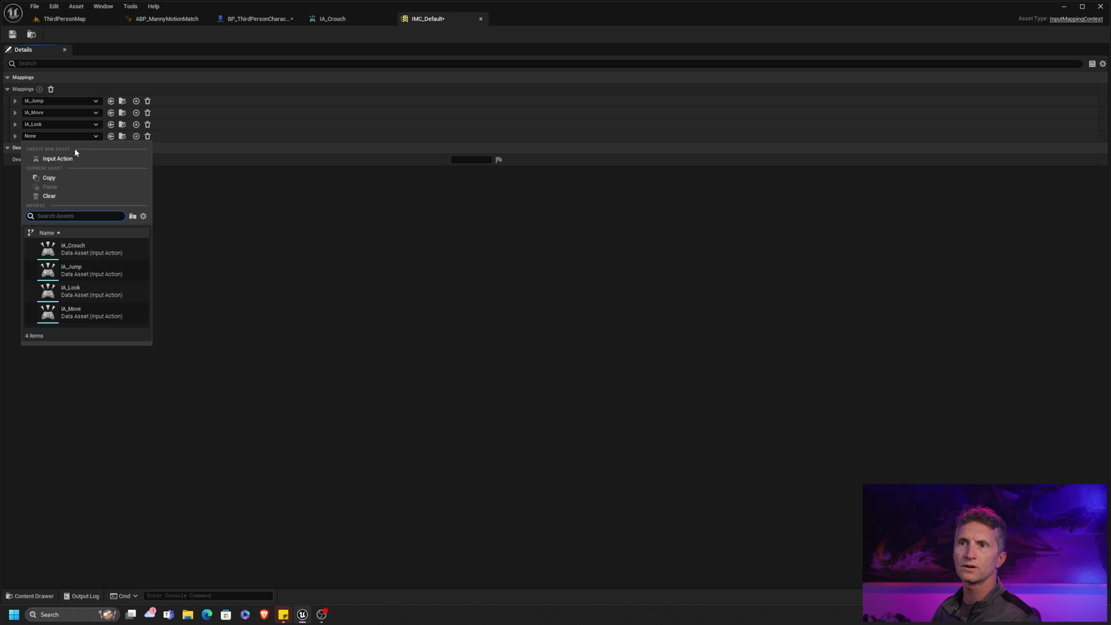
click(114, 248)
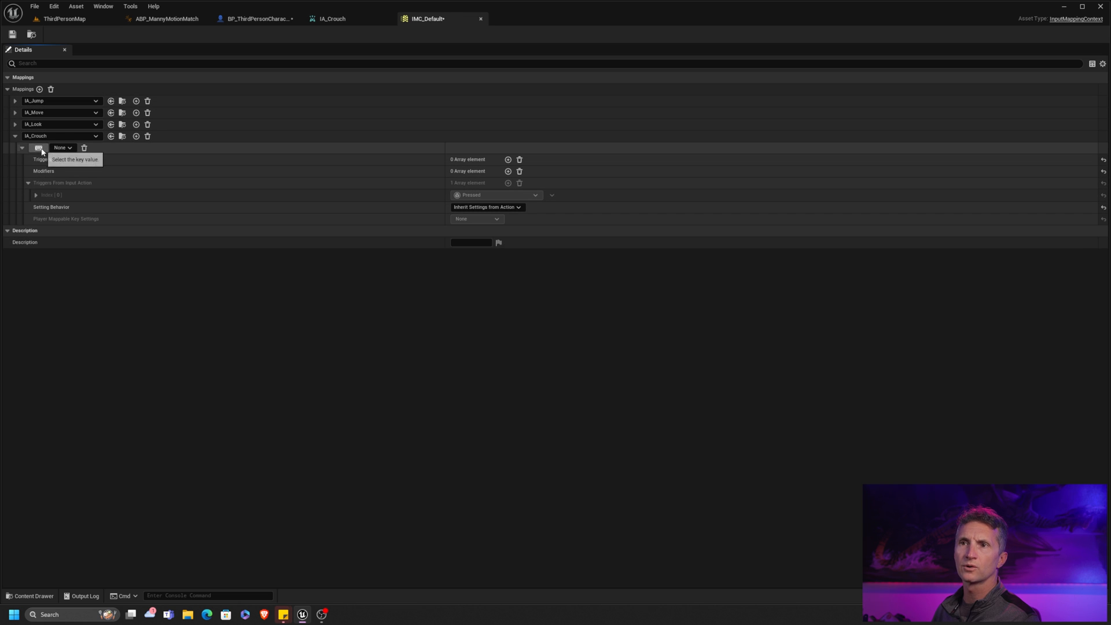
click(38, 148)
key(ctrl)
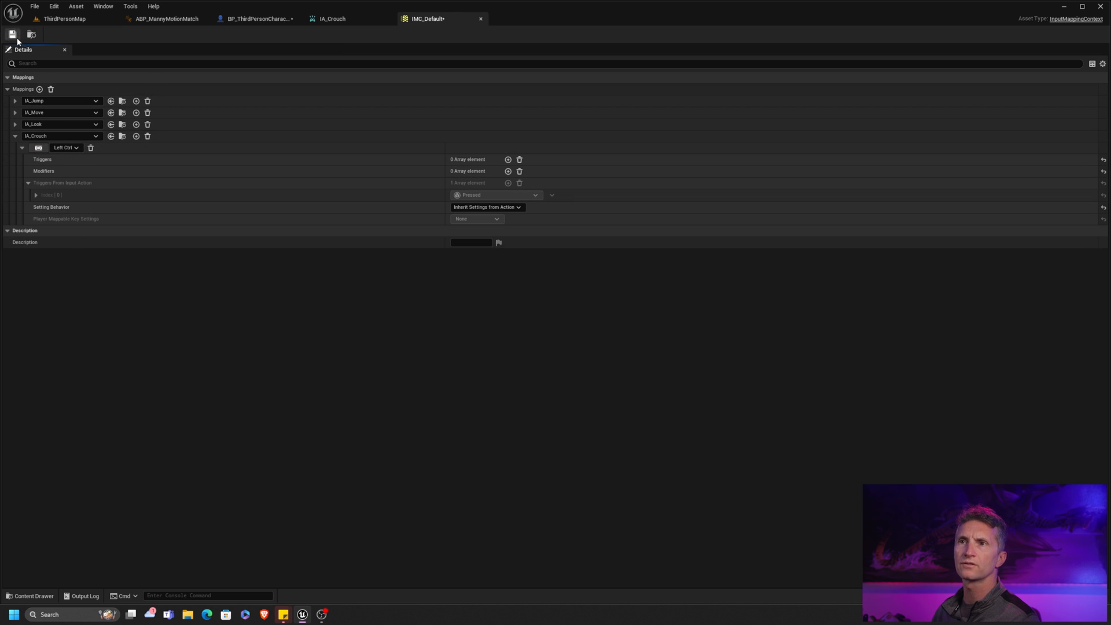
click(13, 33)
Step: Return to ThirdPersonMap and start playing the level
click(61, 18)
click(212, 35)
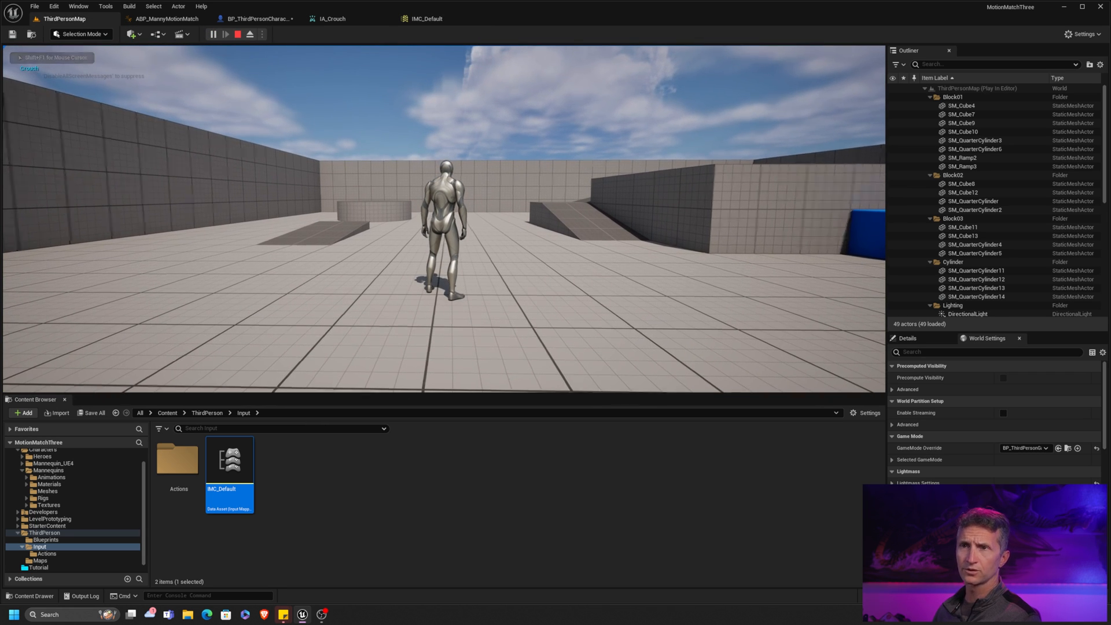
Step: Toggle crouch while walking the character around in play
key(c)
key(w)
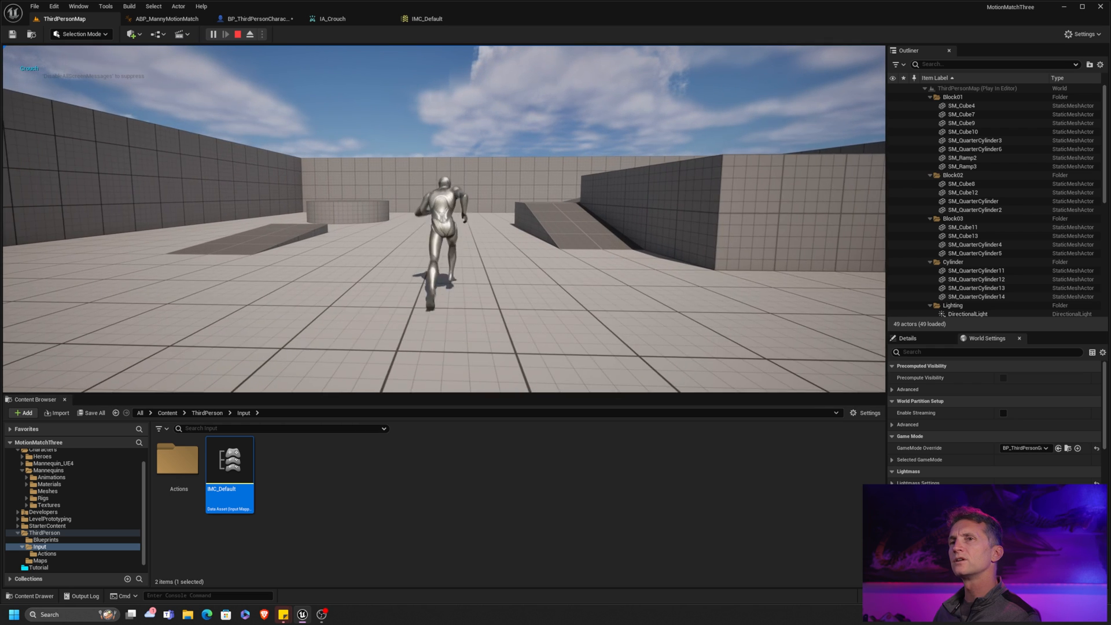
key(c)
key(w)
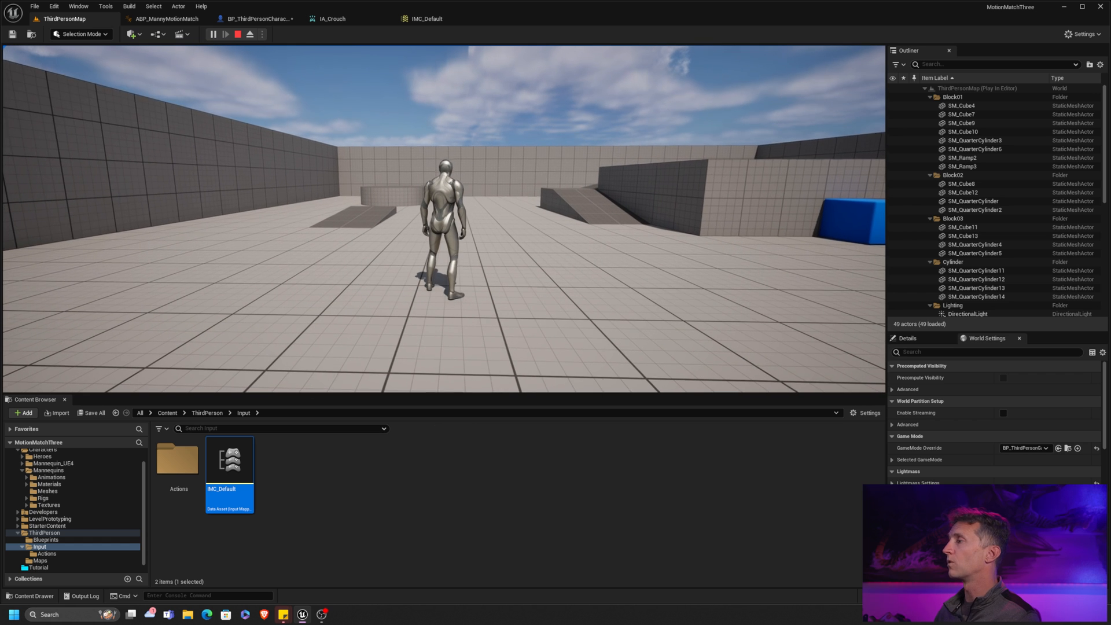
Step: Switch back to BP_ThirdPersonCharacter's event graph
click(426, 18)
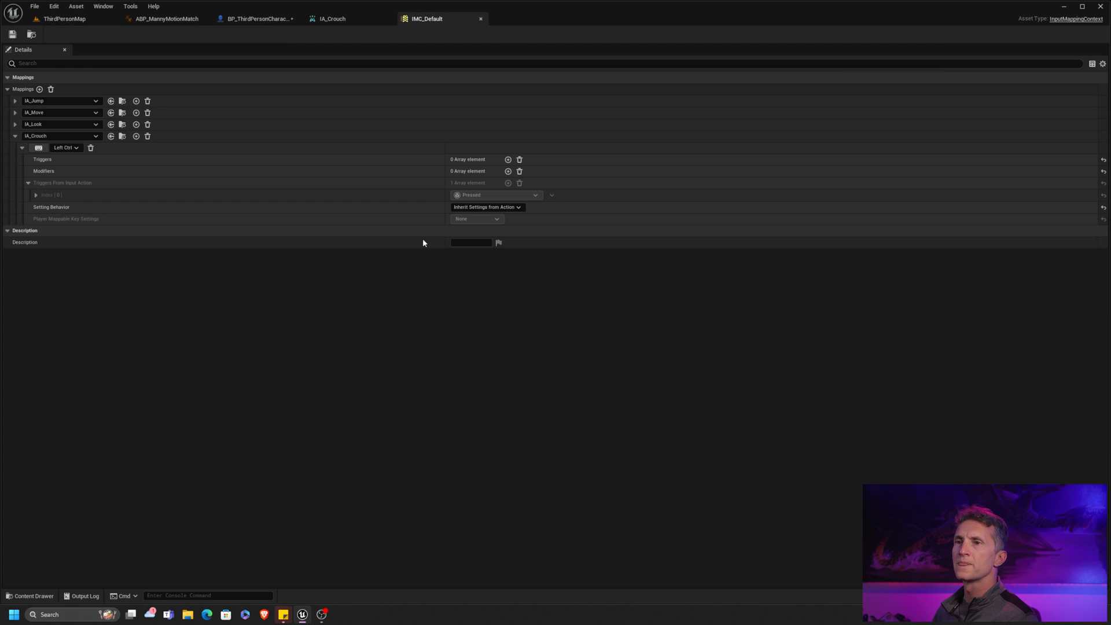
key(ctrl+Tab)
click(236, 22)
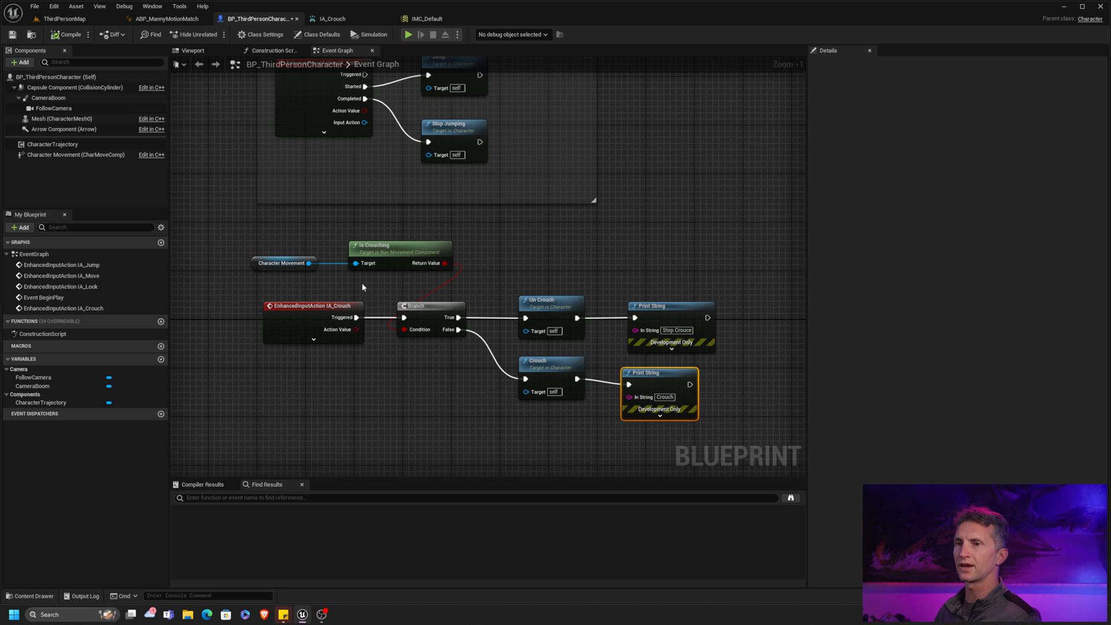
Step: Enable Can Crouch on the Character Movement component and return to the level
click(60, 155)
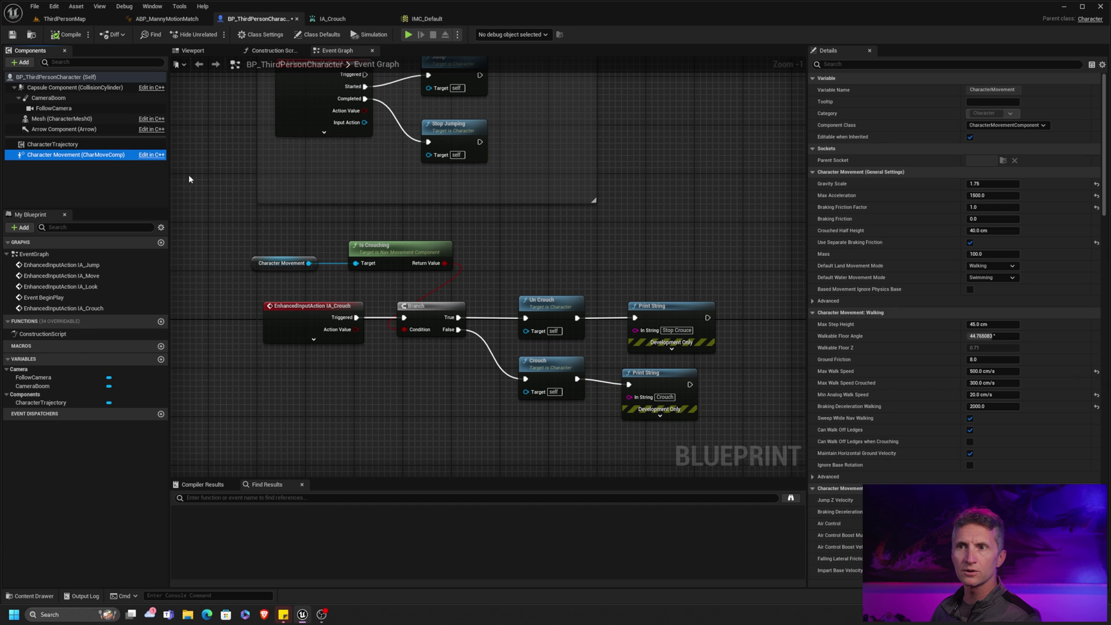
click(876, 66)
text(crou)
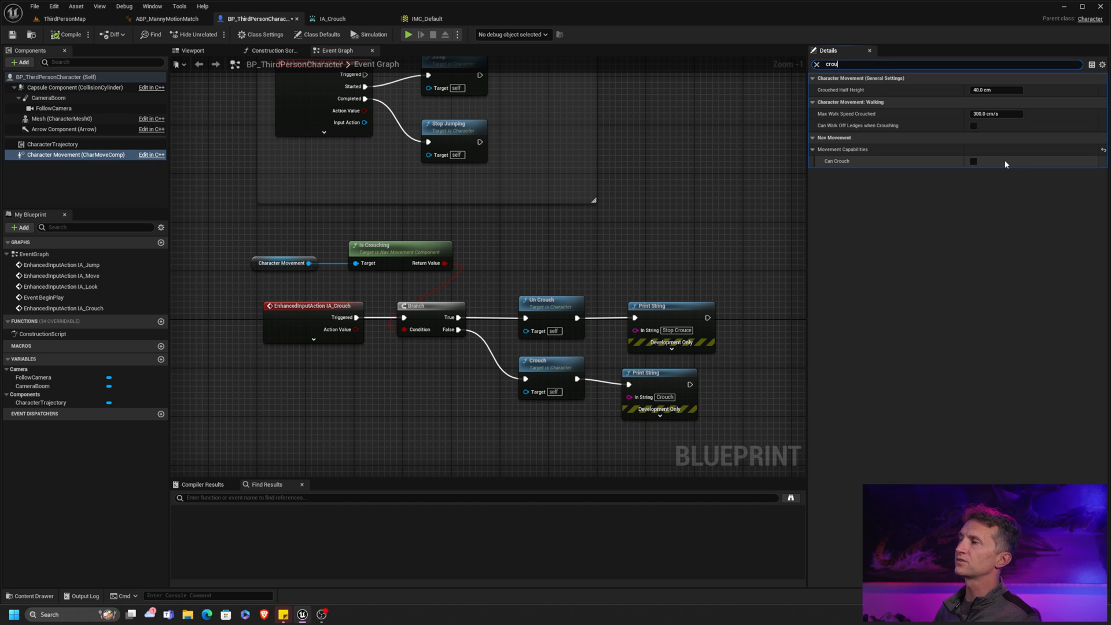
click(974, 162)
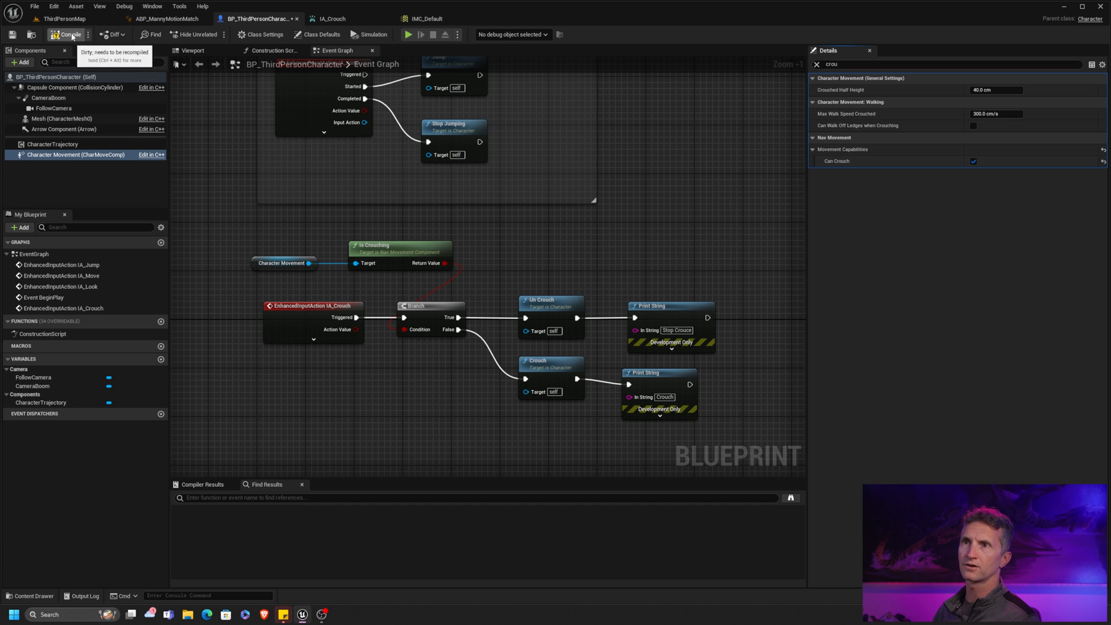
click(65, 19)
Step: Play the level, toggle crouch with C several times to see Crouch/Stop Crouch prints, then stop
key(alt+p)
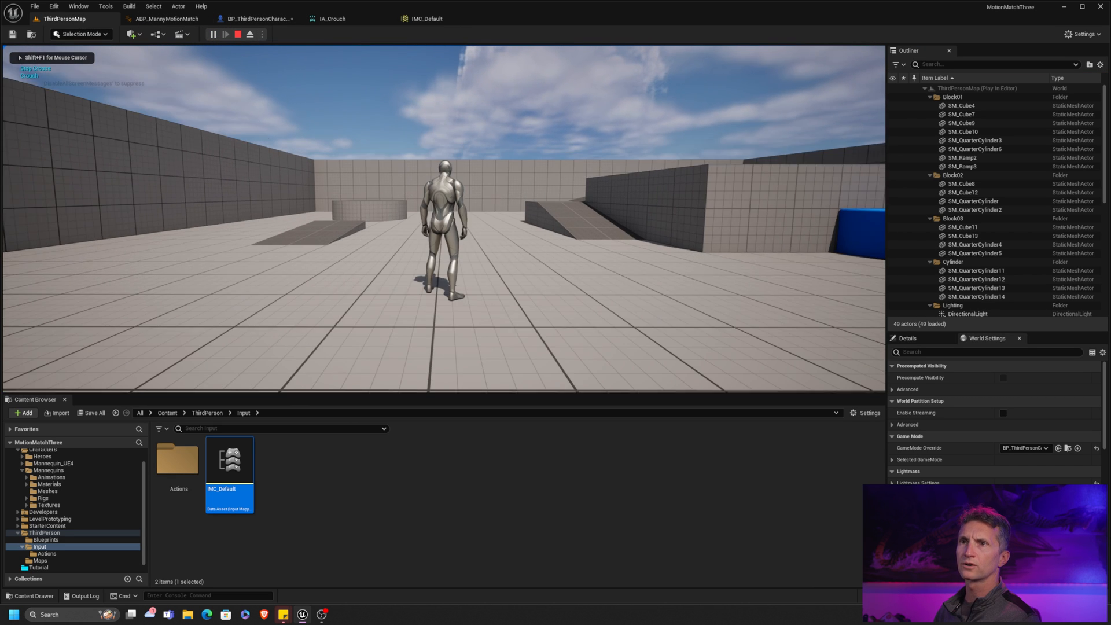
key(c)
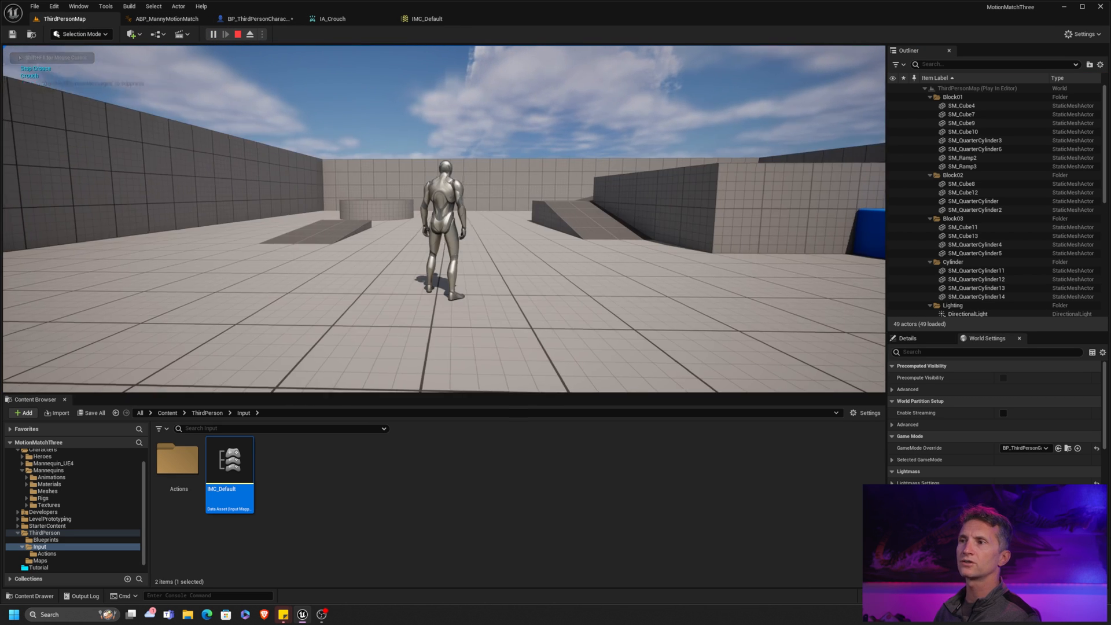
key(c)
key(c)
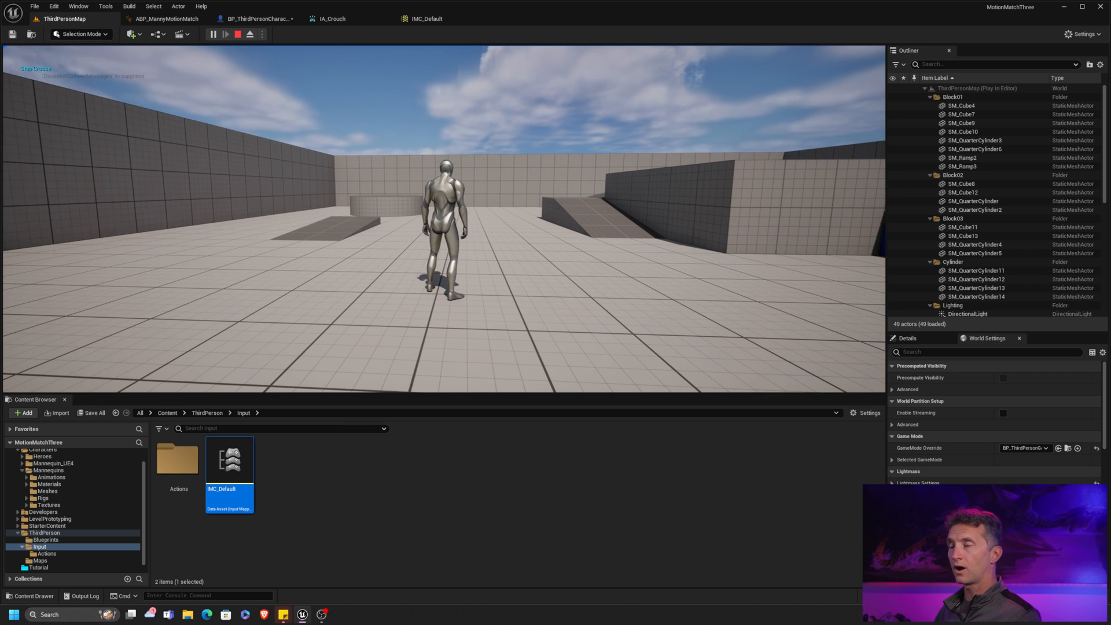
key(c)
key(Escape)
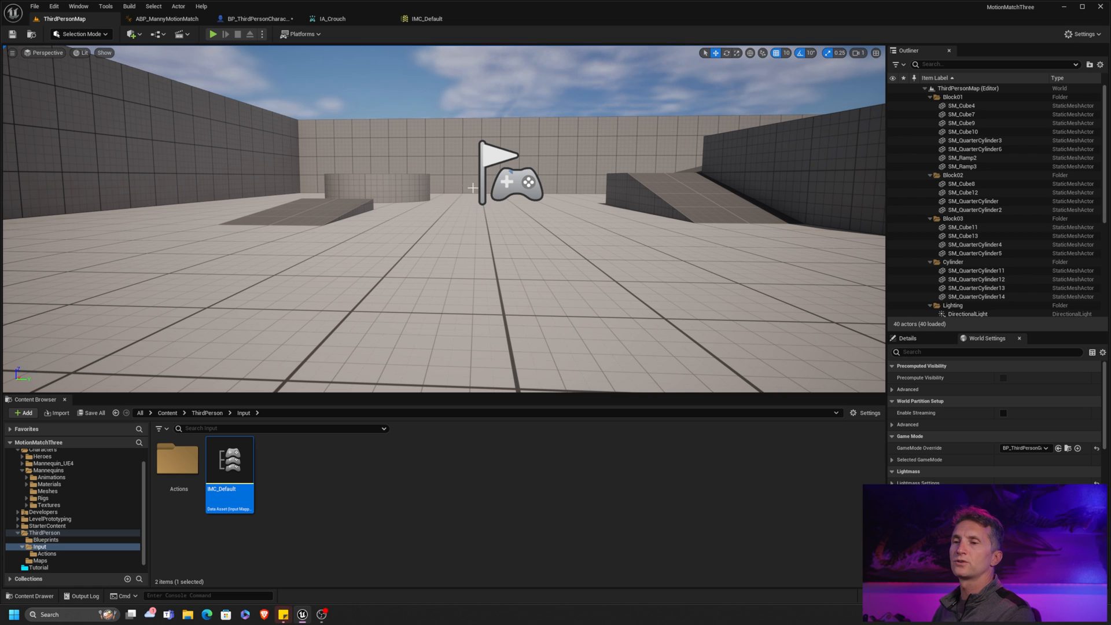
scroll(74, 486, down, 1)
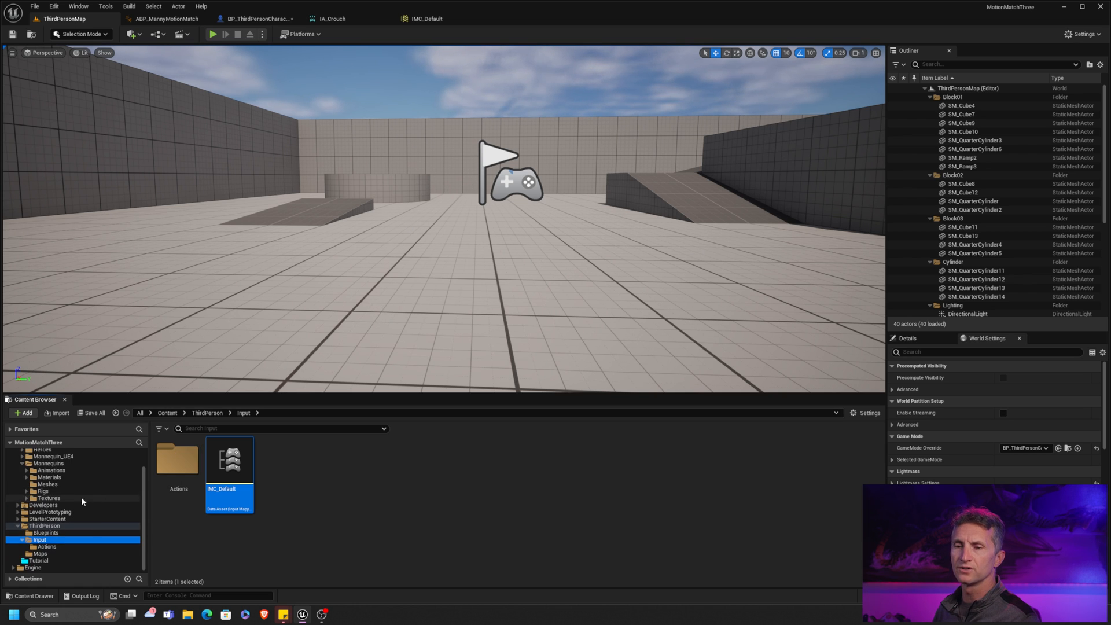
scroll(73, 497, up, 1)
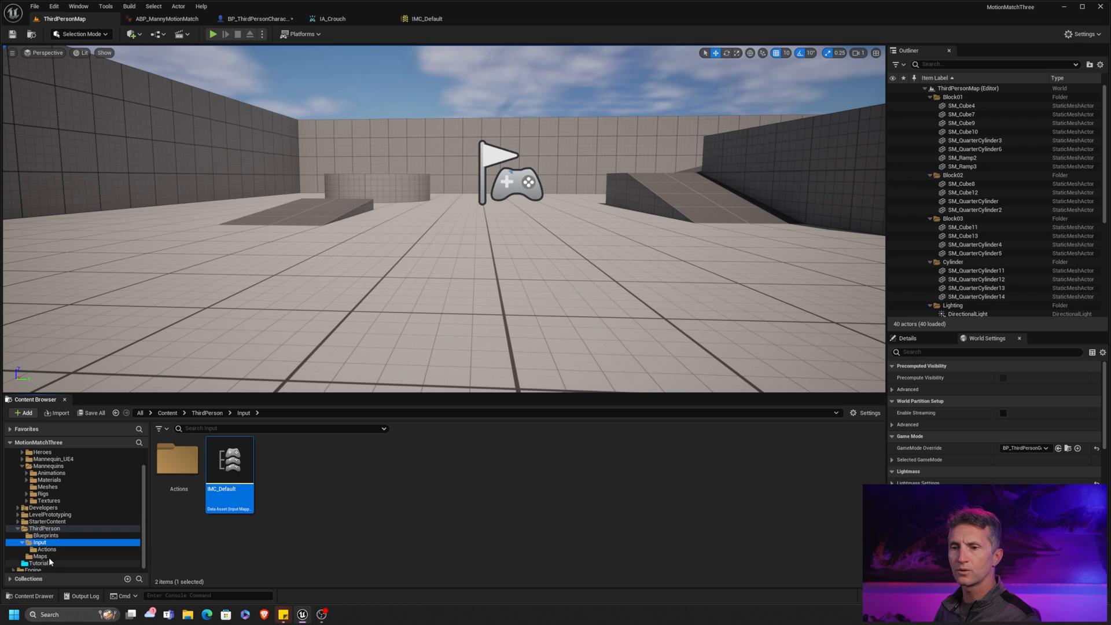
Step: Duplicate PSD_MannyAll in the Tutorial folder and rename the copy PSD_MannyCrouch
drag(56, 561, 57, 564)
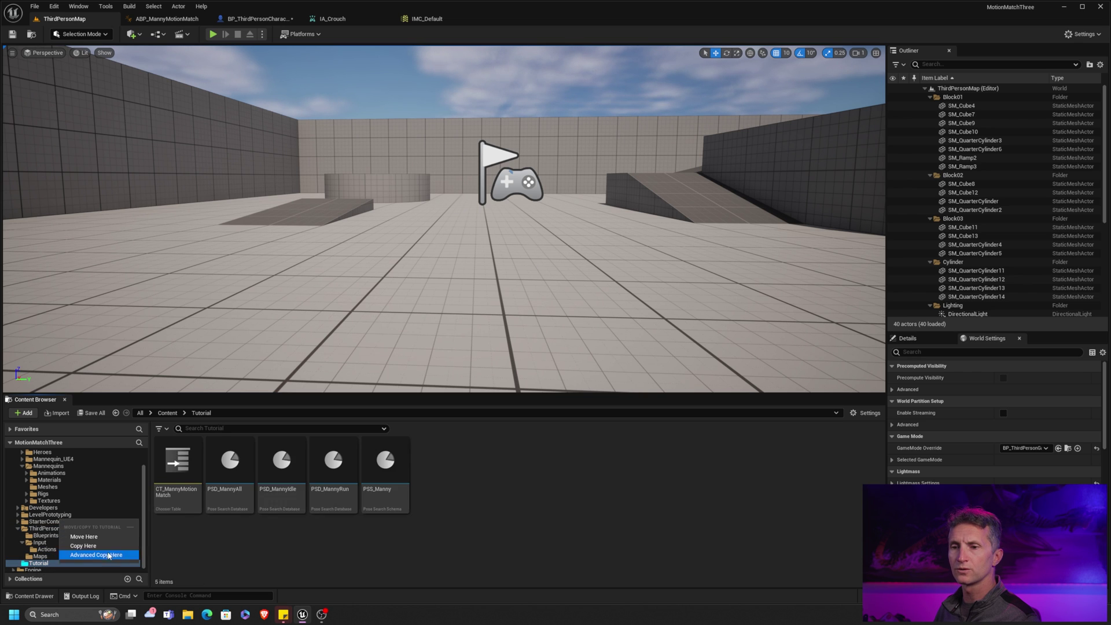
click(480, 470)
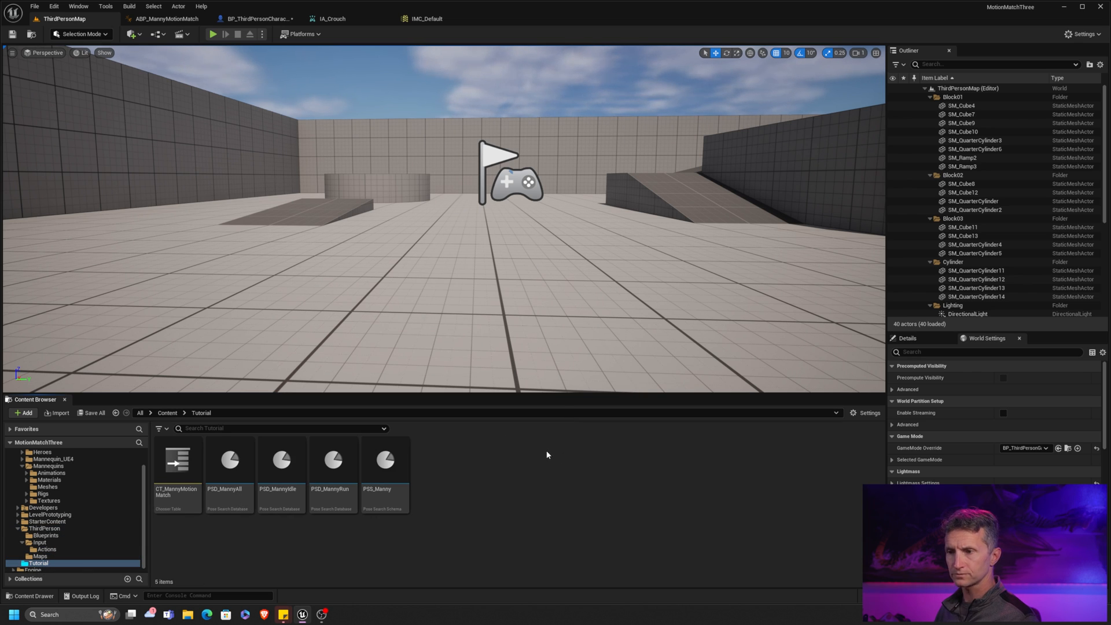
click(237, 479)
key(ctrl+d)
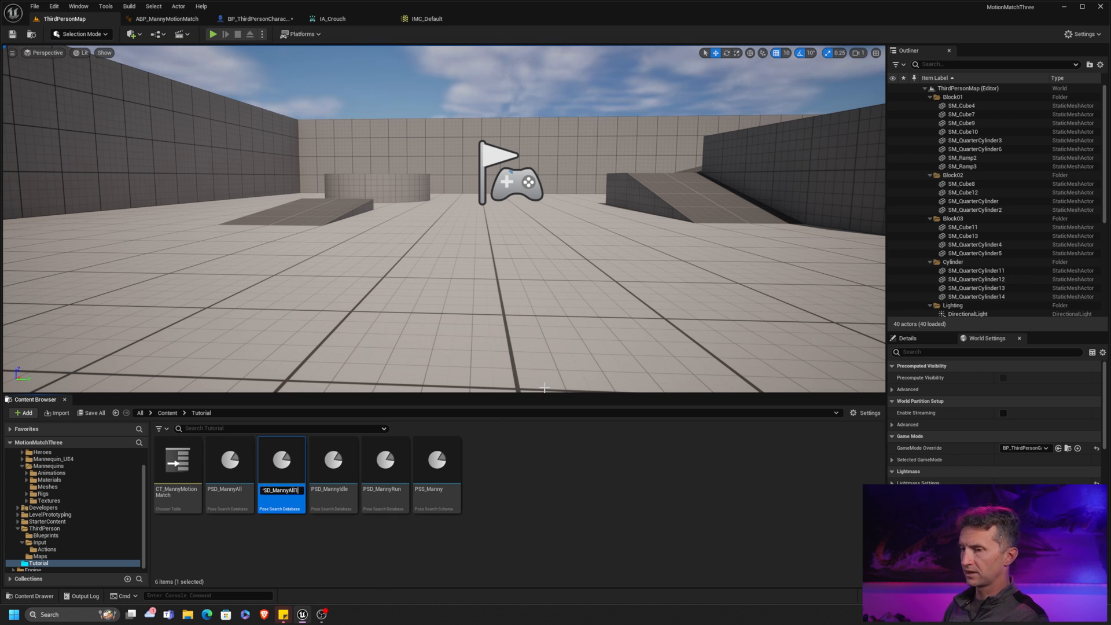
key(BackSpace)
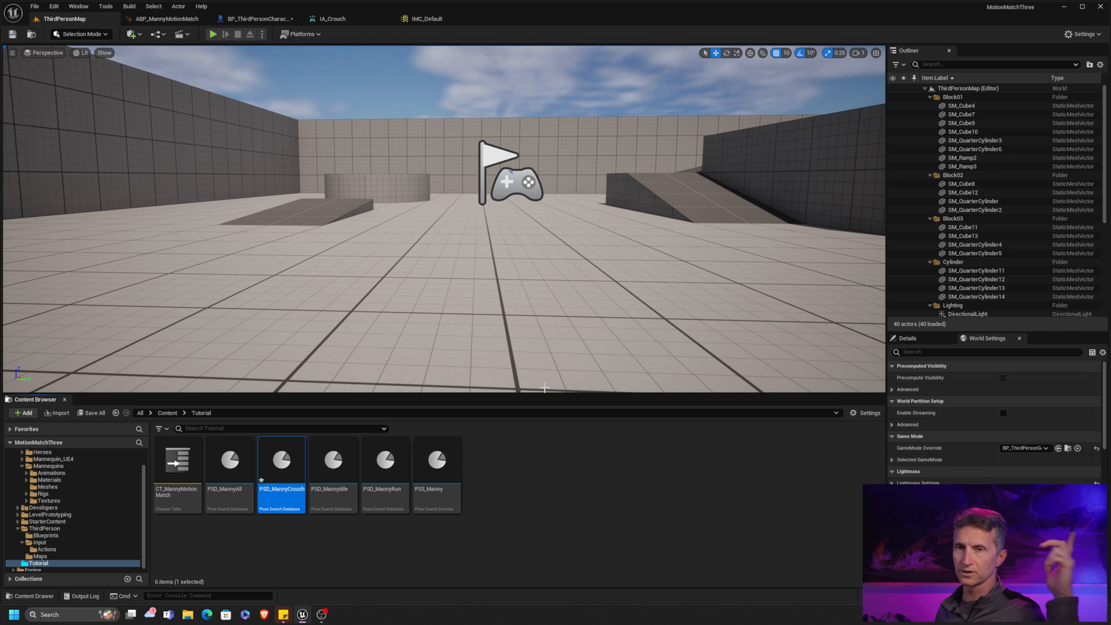
Step: Clear PSD_MannyCrouch's asset list by selecting all walk and jog animations and deleting them
double_click(286, 456)
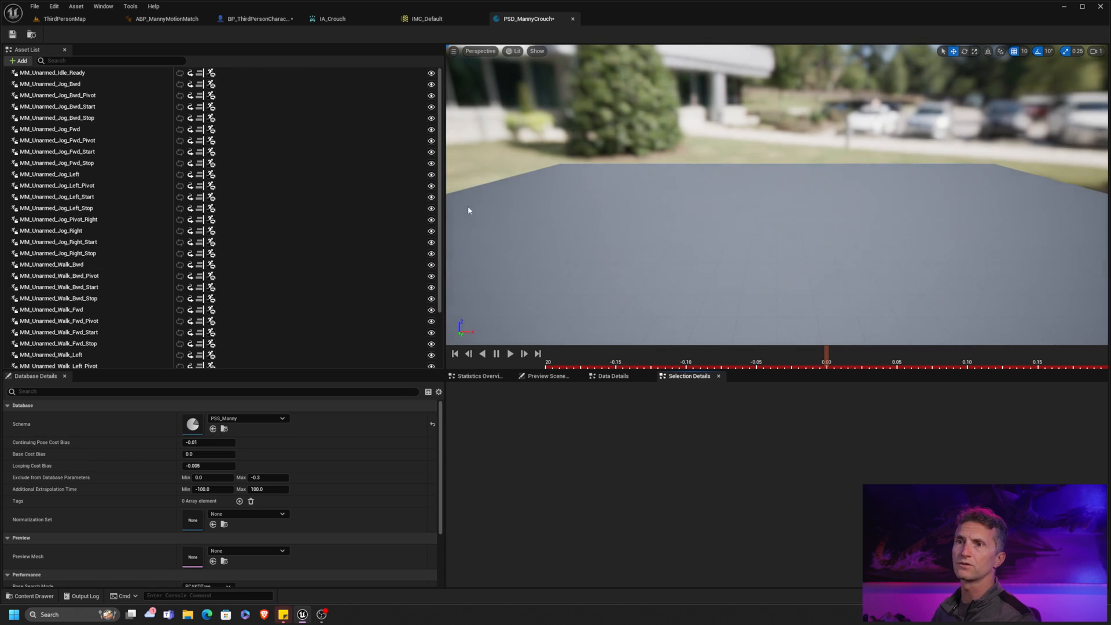
click(103, 72)
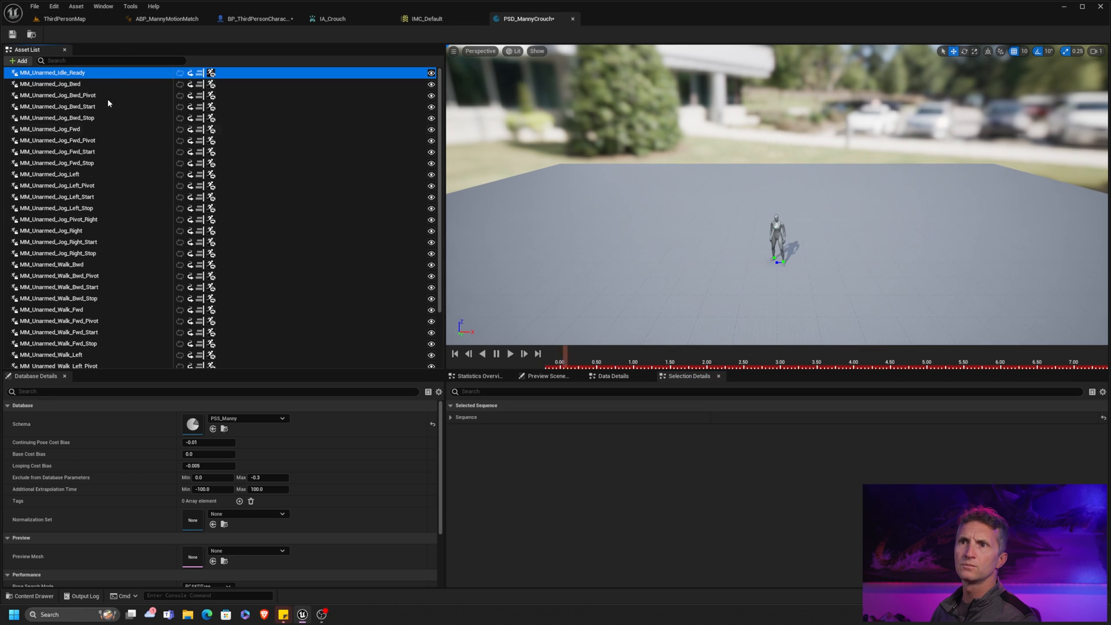
scroll(122, 191, down, 3)
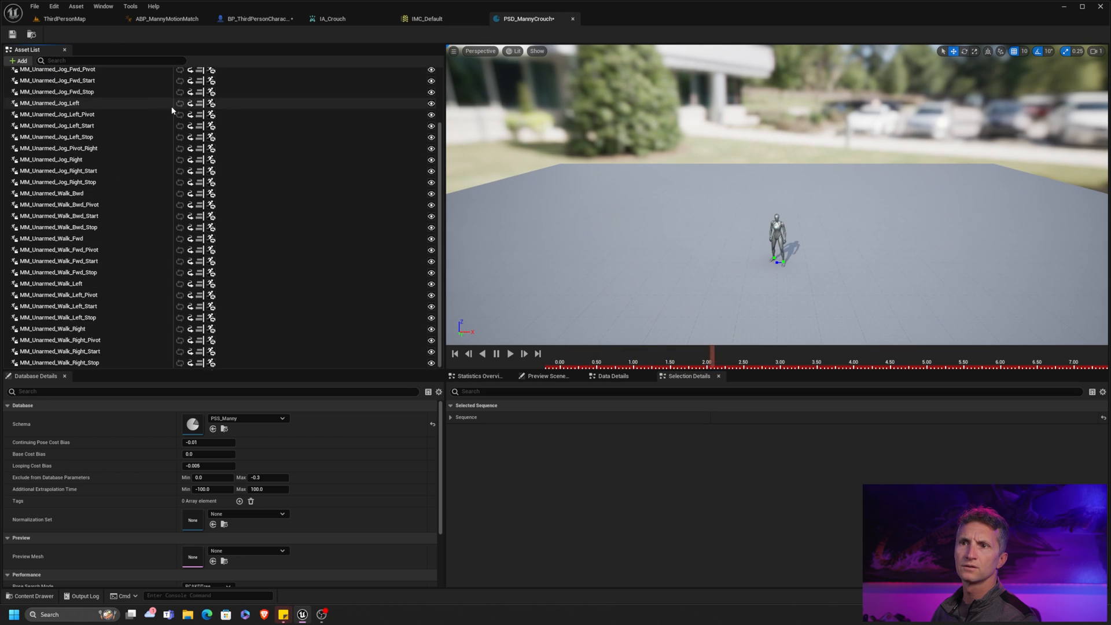
scroll(161, 191, up, 3)
scroll(160, 243, down, 3)
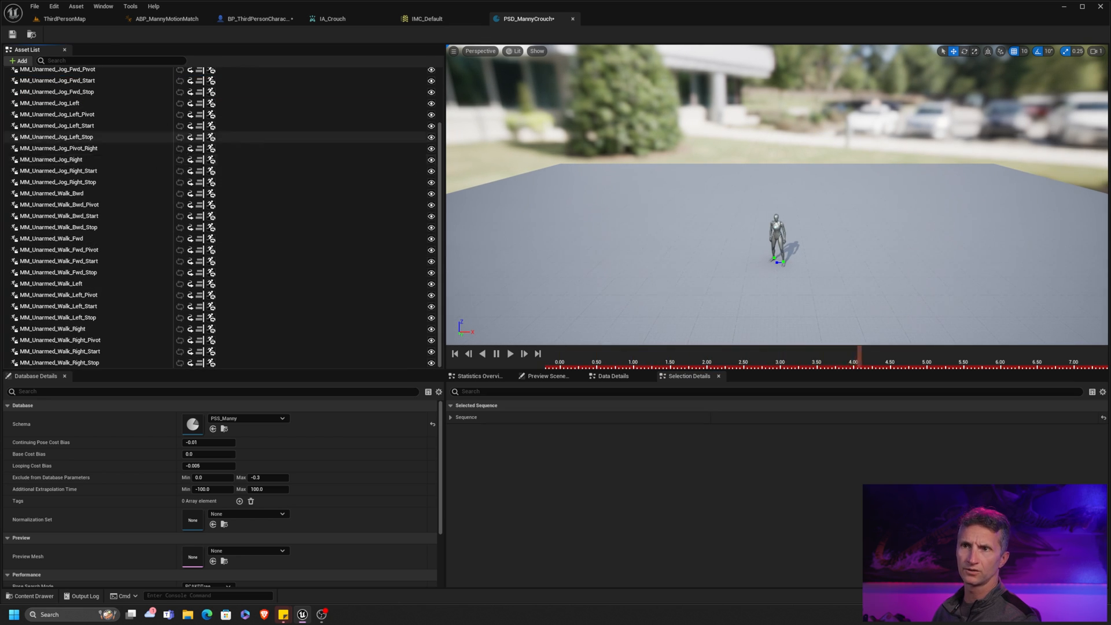
scroll(156, 252, up, 3)
scroll(130, 287, down, 3)
shift+click(81, 360)
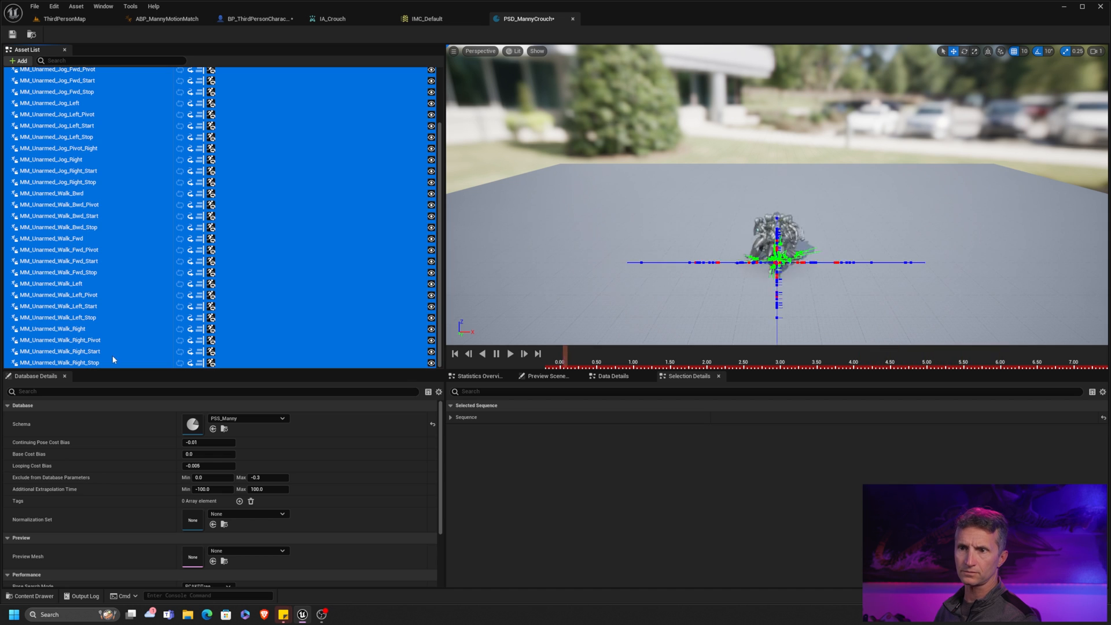
key(Delete)
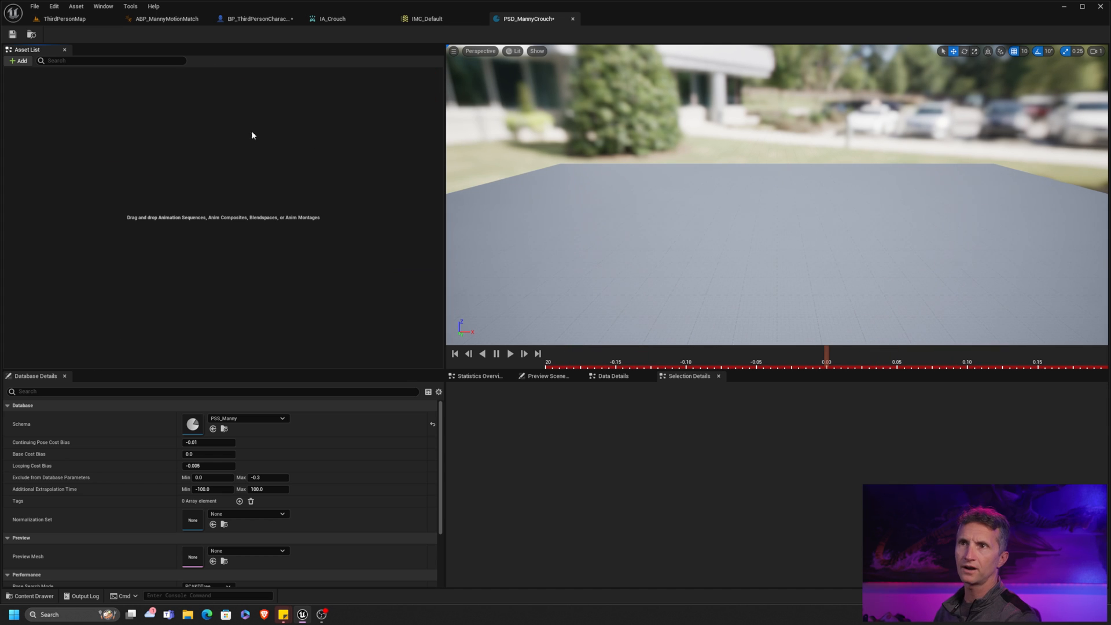
Step: Add all 23 unarmed crouch animations from Locomotion/Unarmed into PSD_MannyCrouch's asset list
click(34, 595)
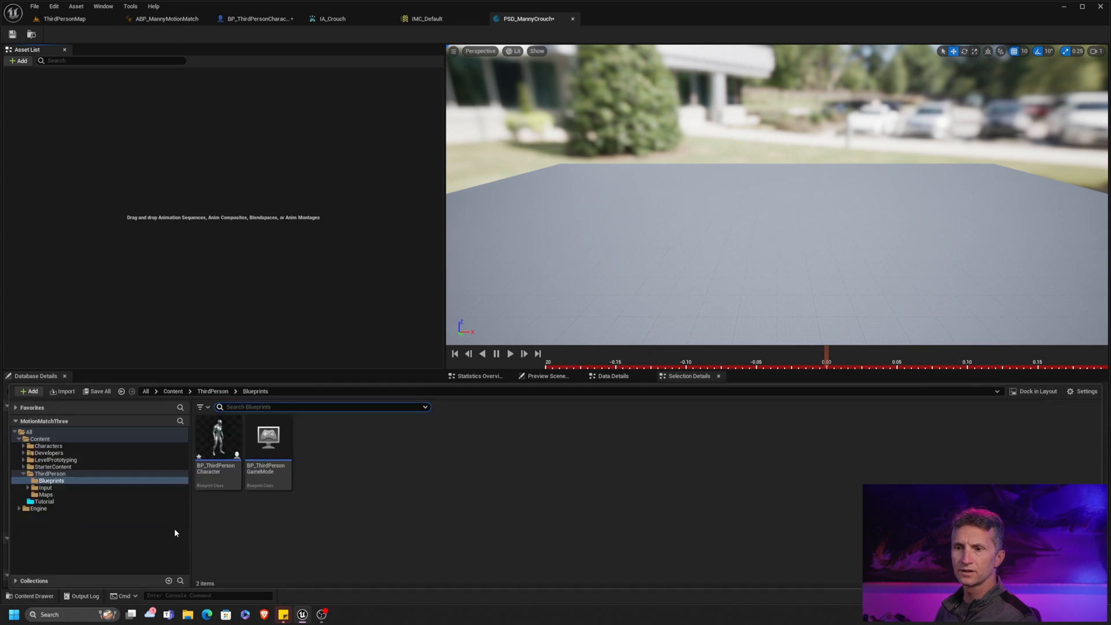
click(23, 447)
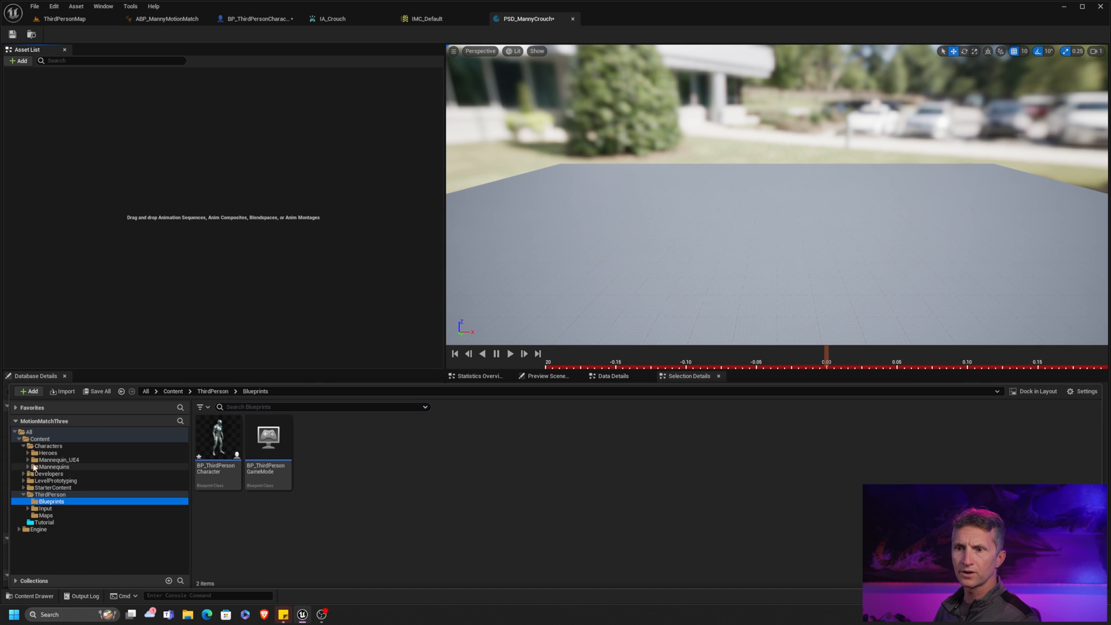
click(28, 452)
click(86, 481)
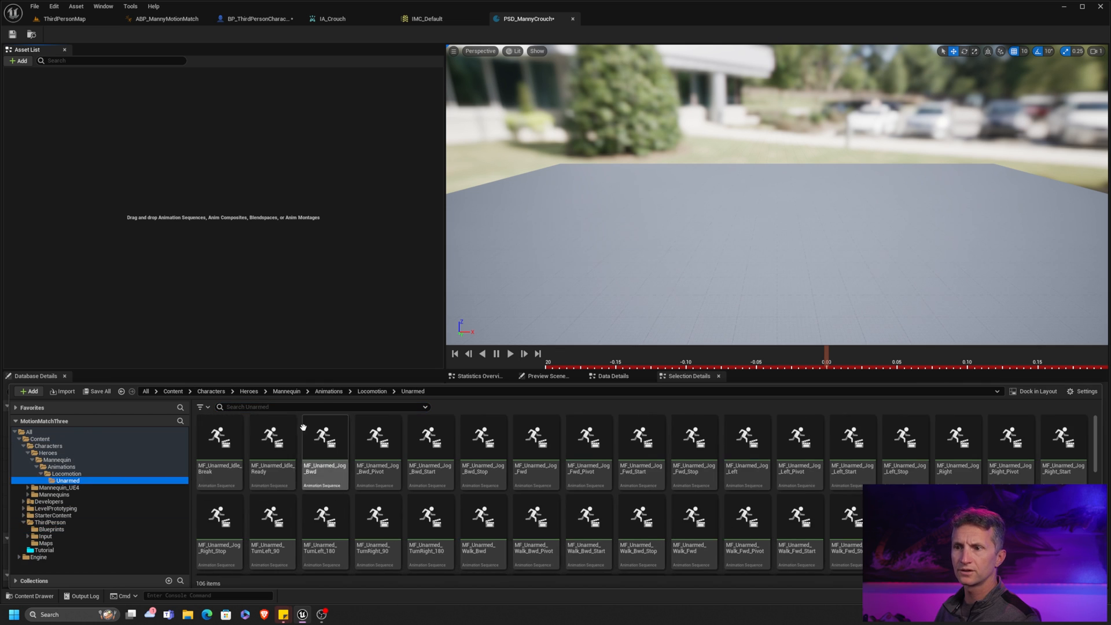
text(mm crouc)
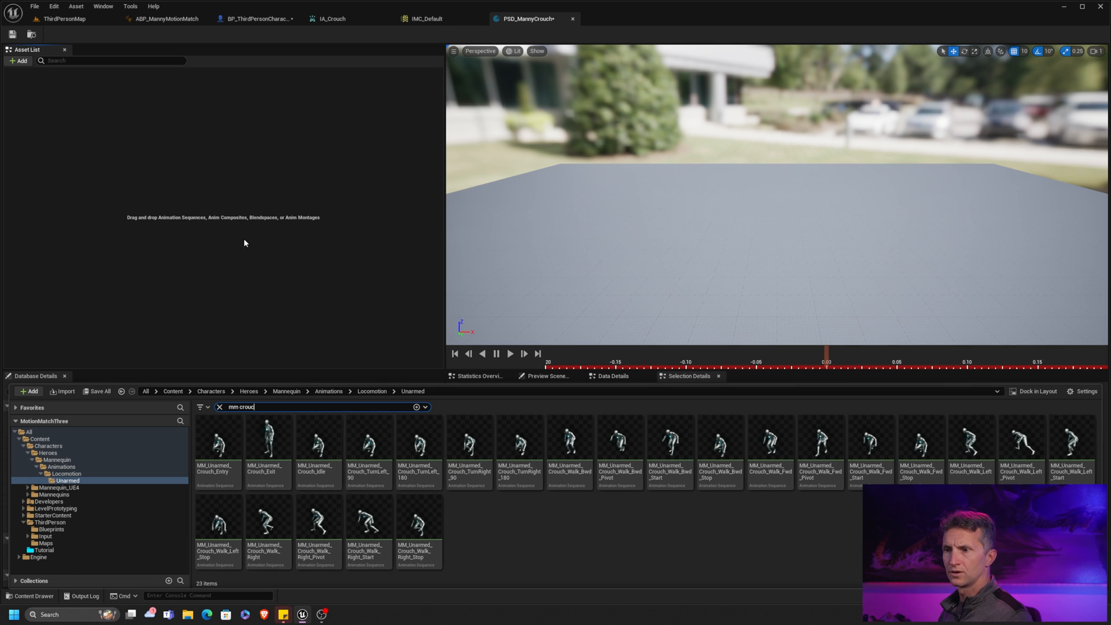
click(219, 447)
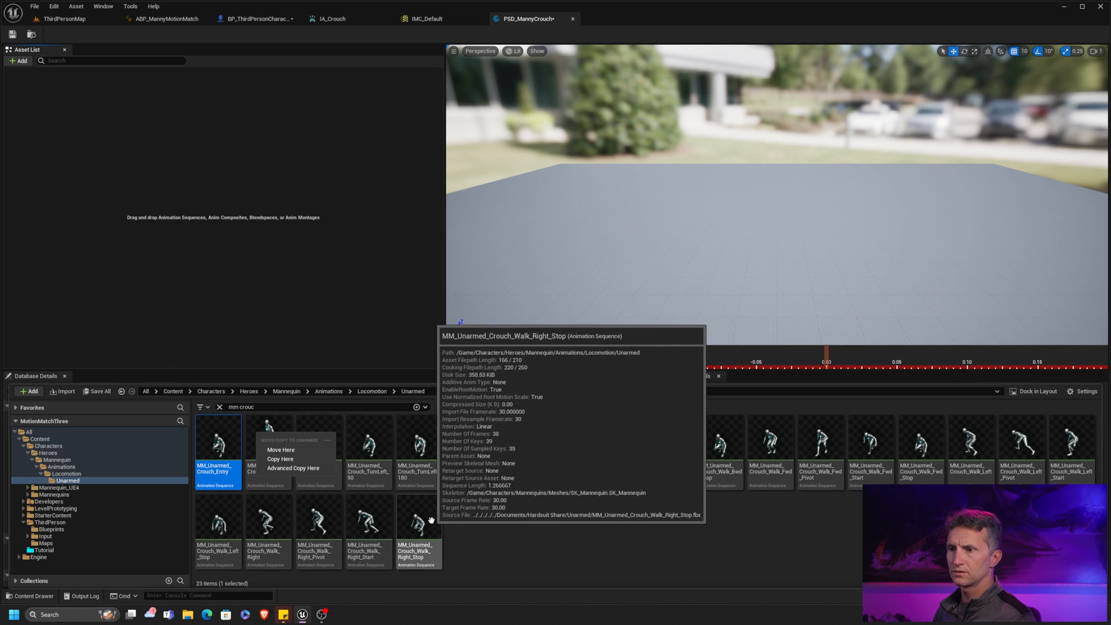
shift+click(429, 521)
drag(429, 522, 218, 275)
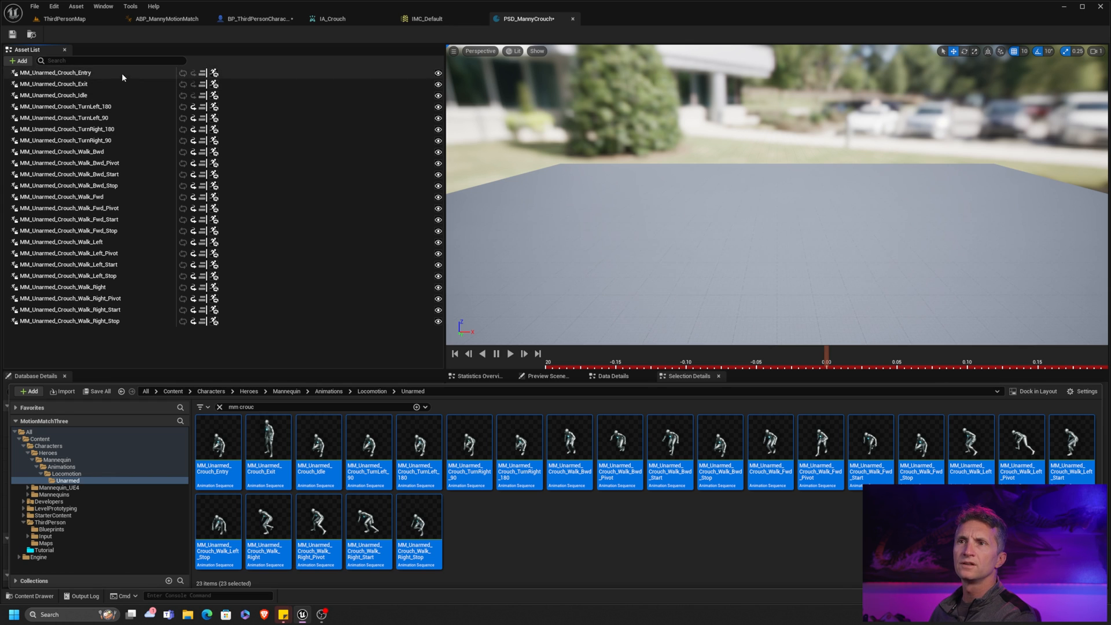
Step: Select the crouch Entry, Exit and Idle entries and locate MM_Unarmed_Crouch_Idle in the content folders
drag(122, 72, 118, 96)
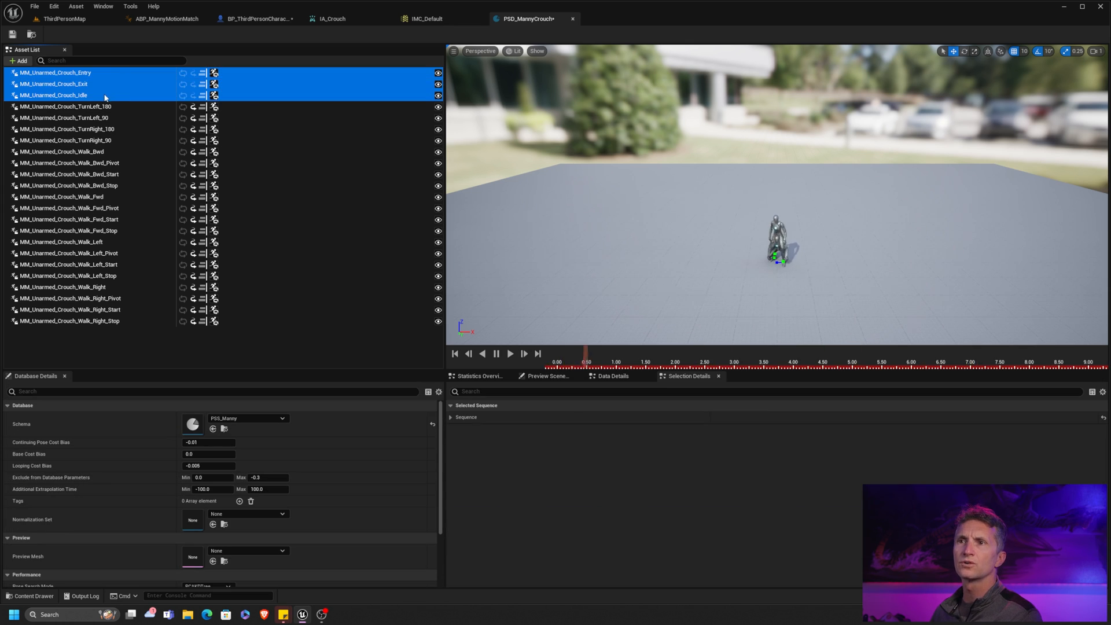
right_click(103, 95)
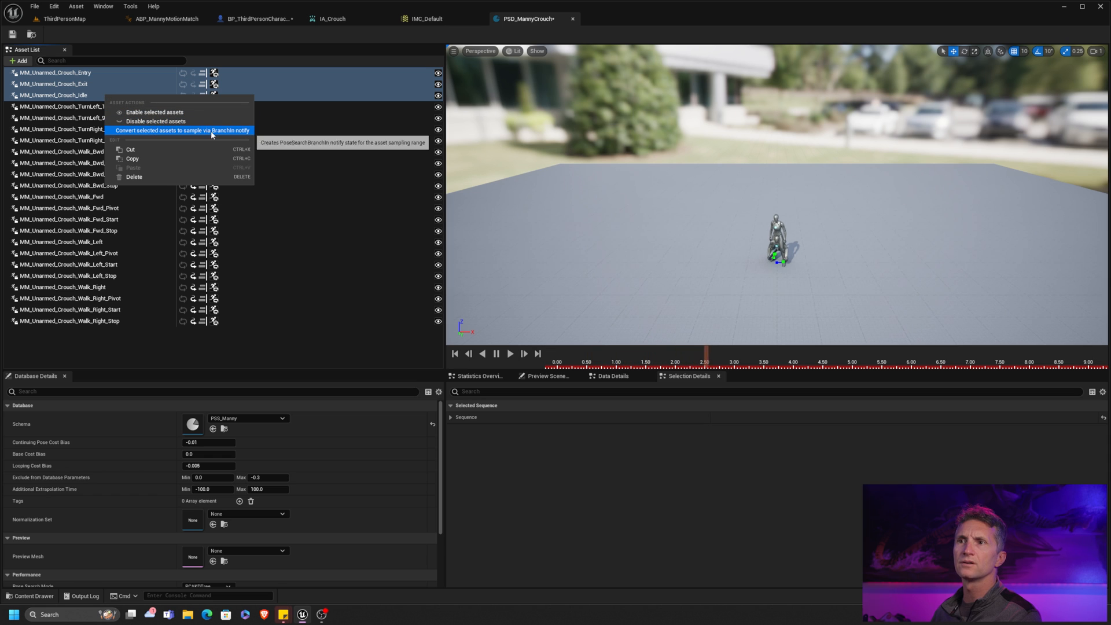
click(87, 96)
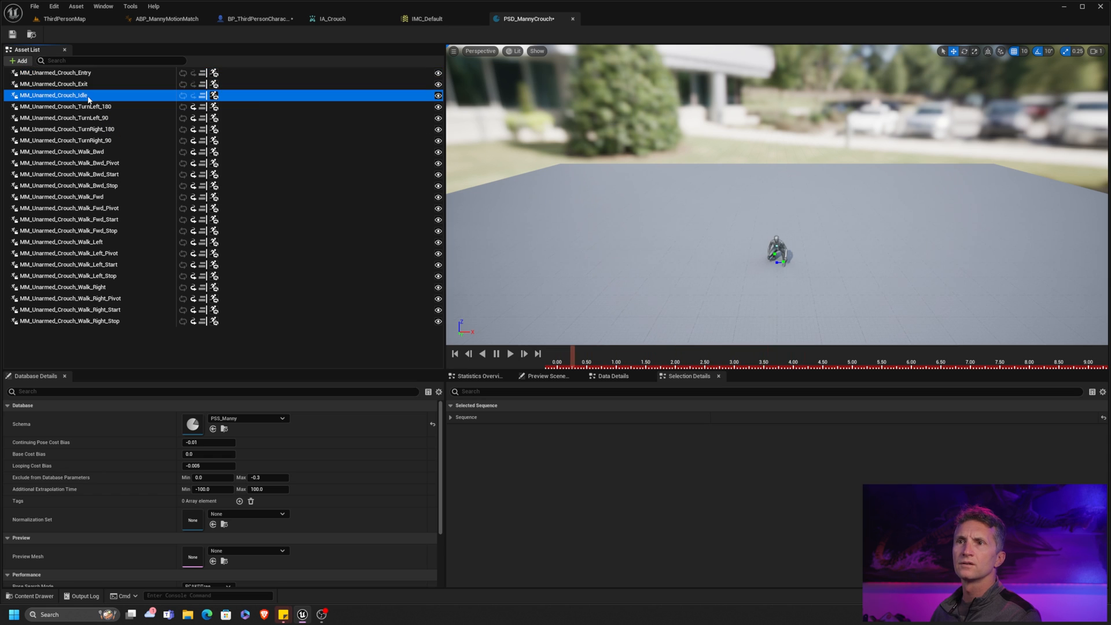
key(ctrl+space)
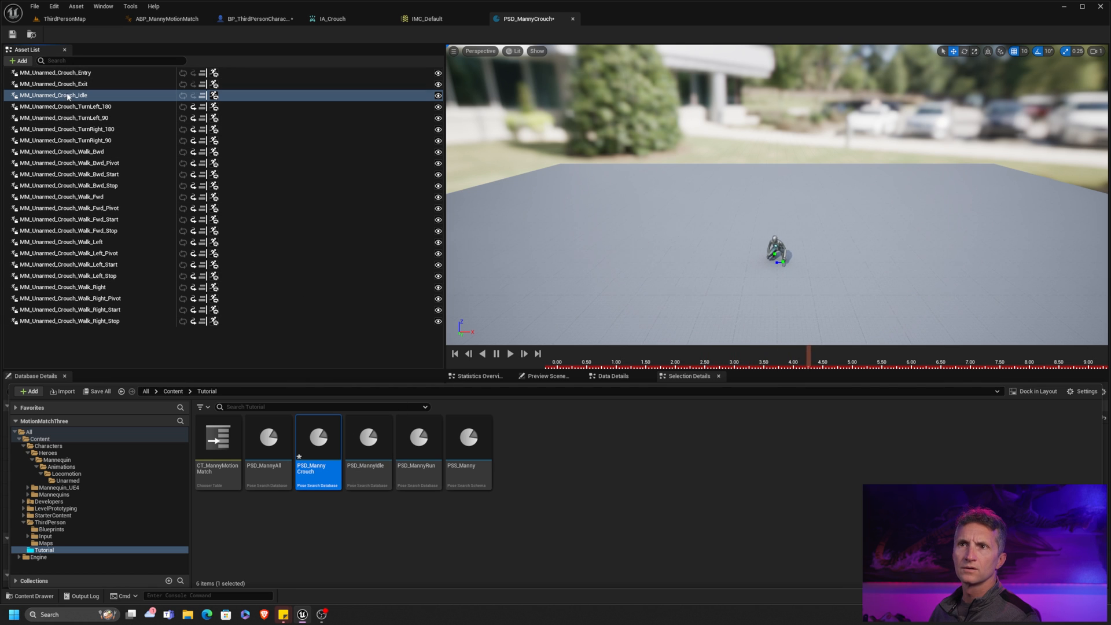
Step: Edit the crouch Entry, Exit and Idle animations together in the Property Matrix to enable root motion
double_click(148, 96)
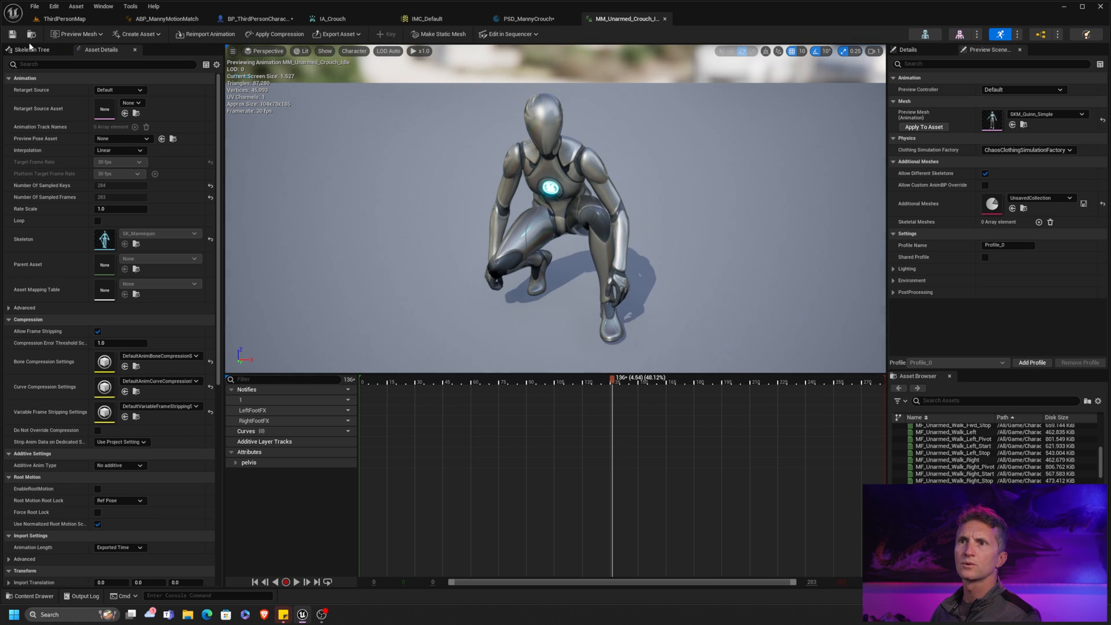
click(30, 35)
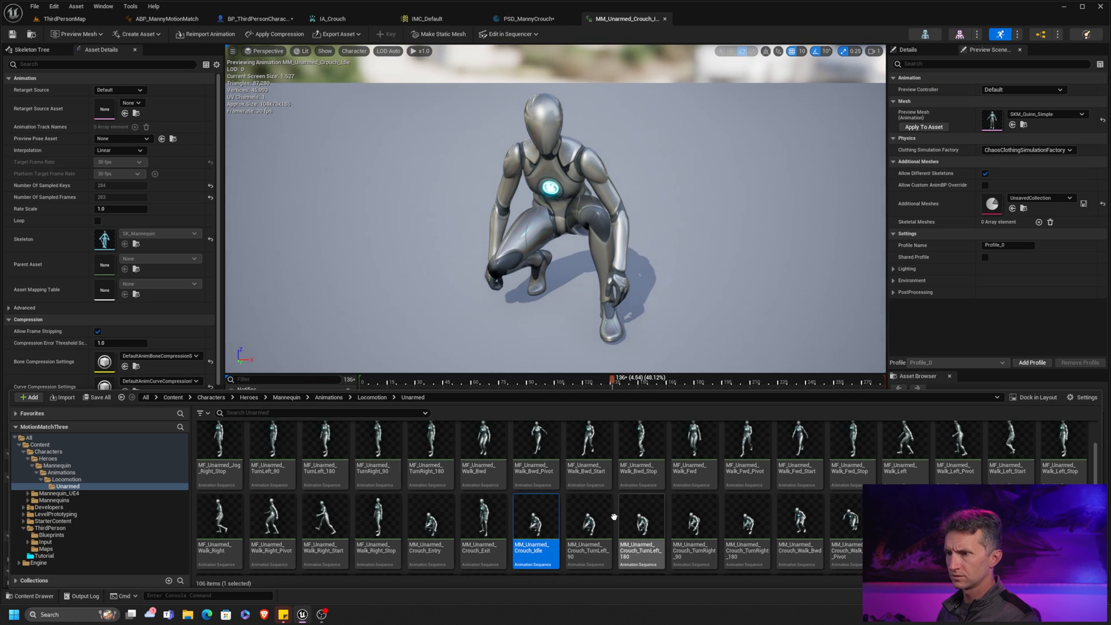
shift+click(430, 524)
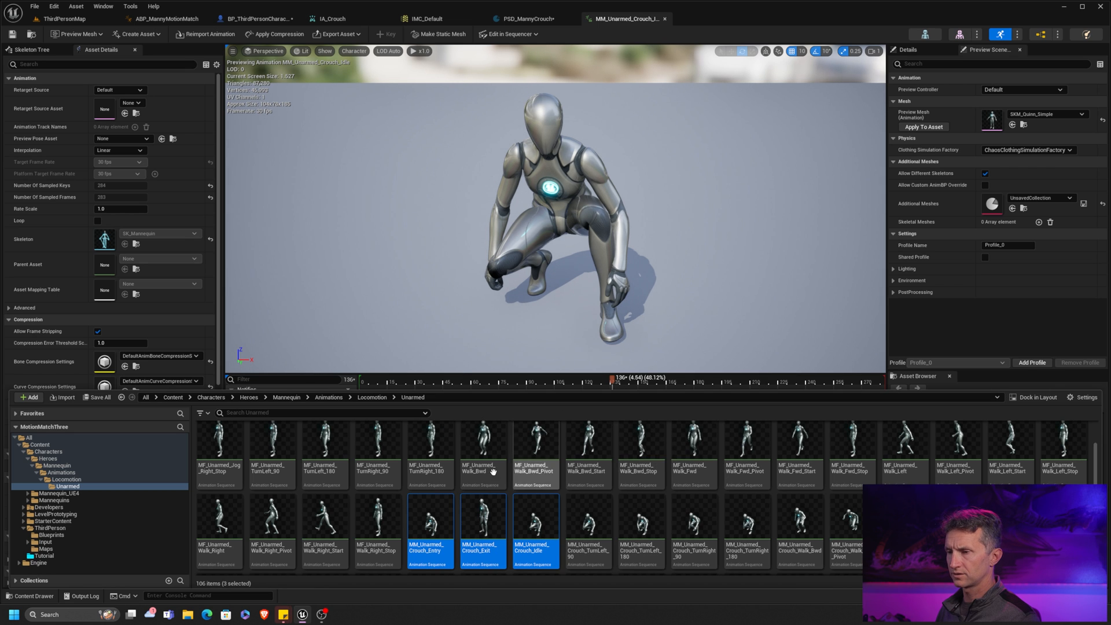
scroll(482, 470, down, 2)
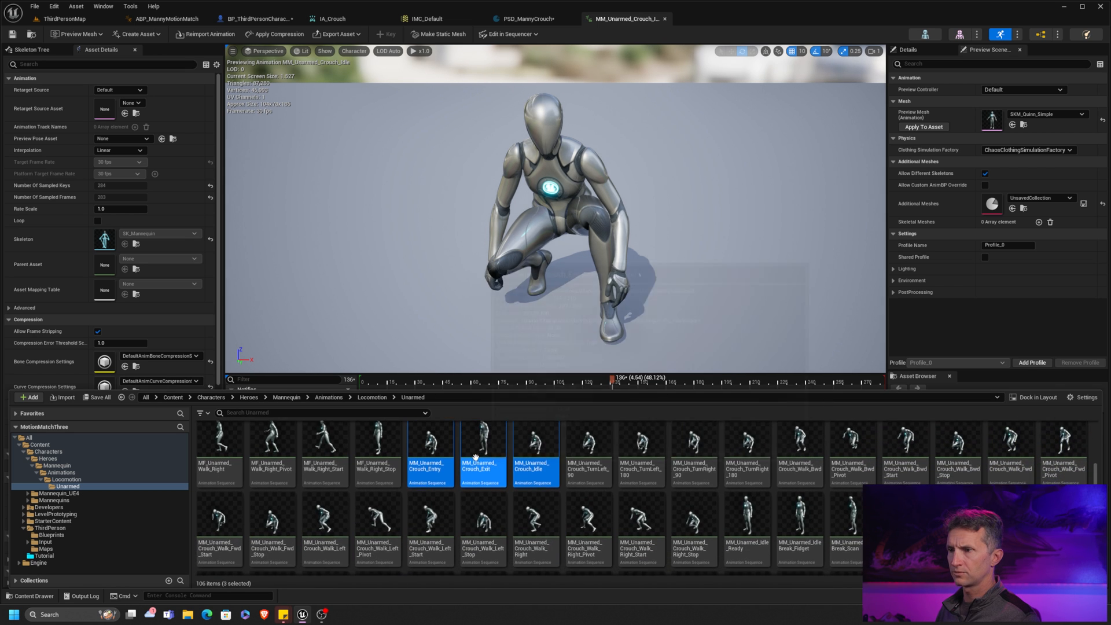
right_click(476, 458)
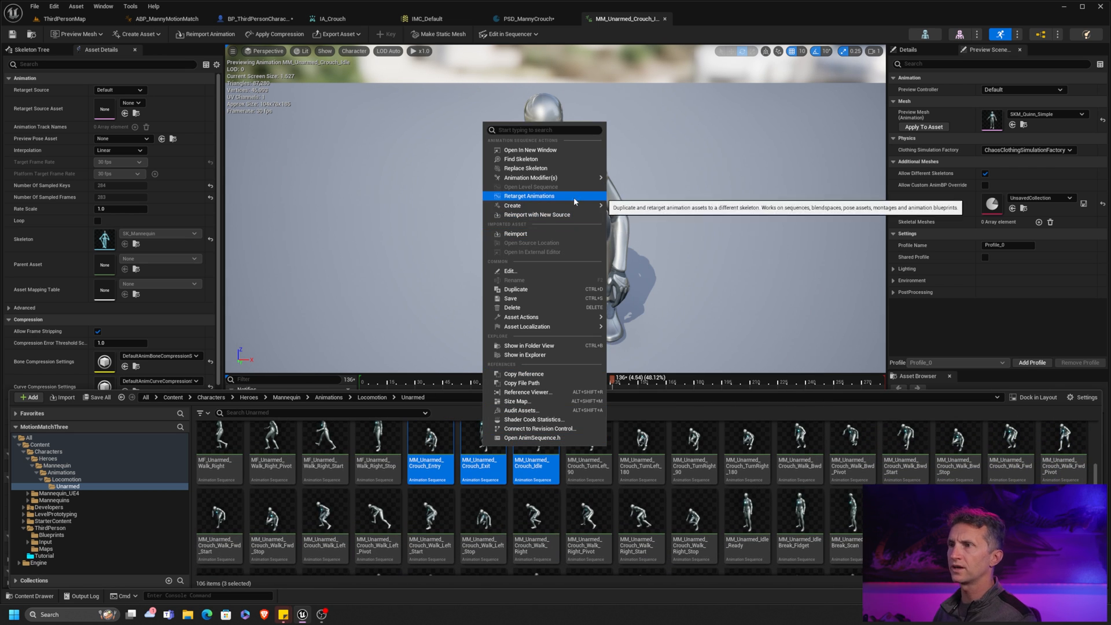
mouse_move(522, 317)
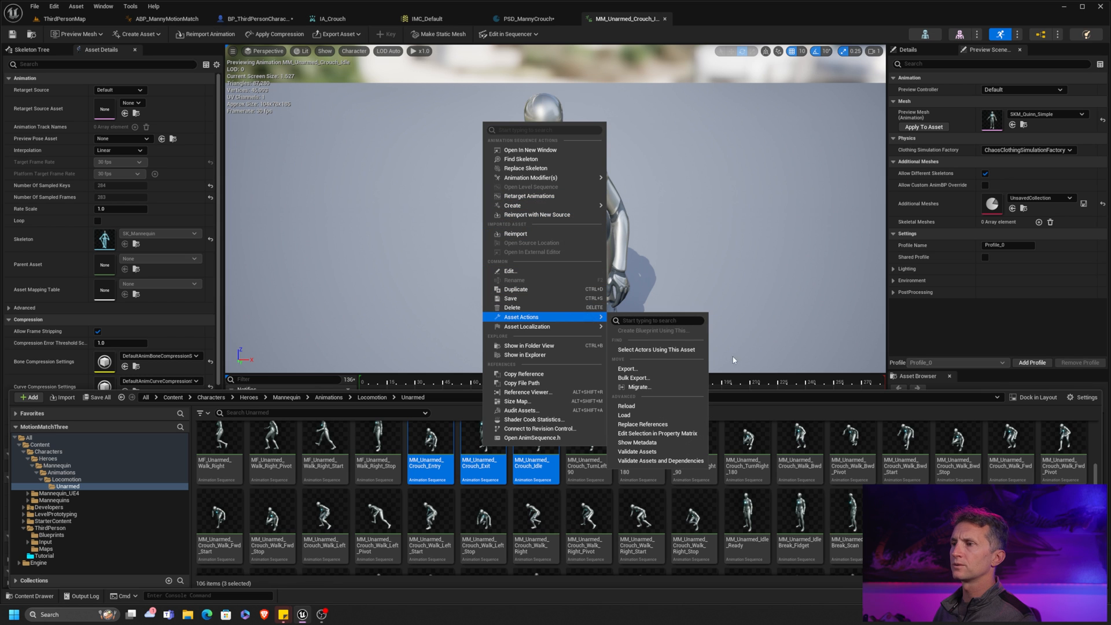
click(657, 432)
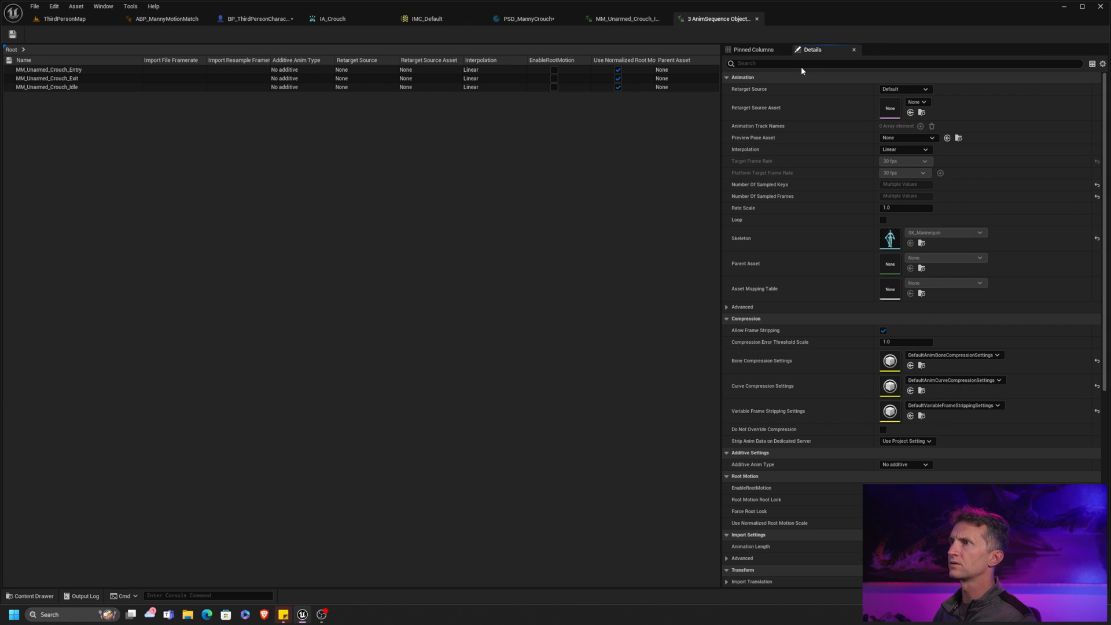
text(root)
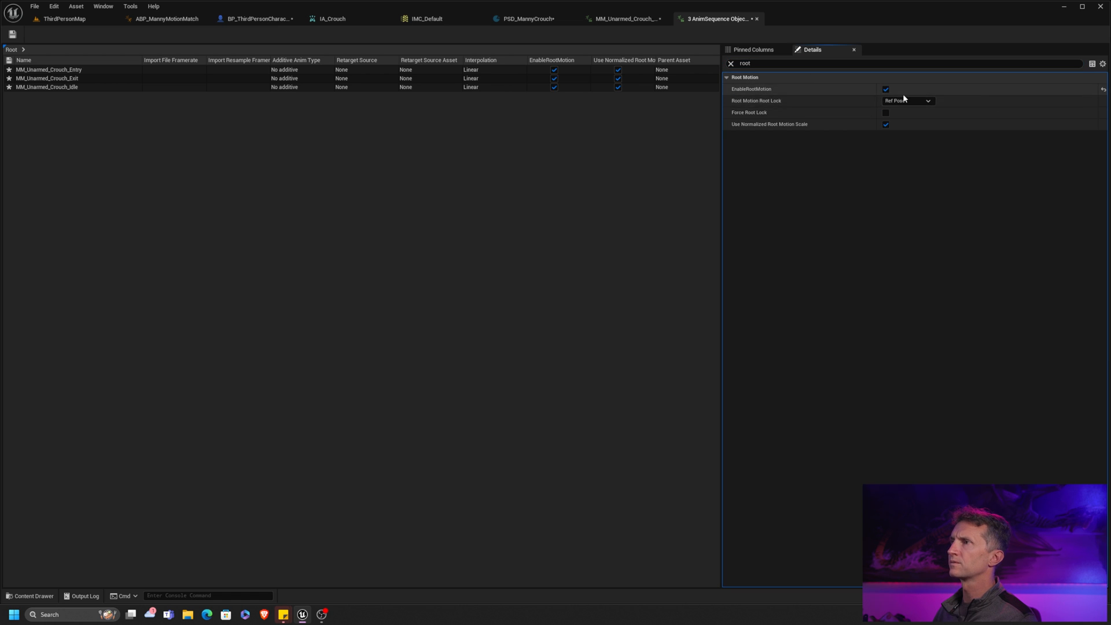
Step: Close the Property Matrix and the crouch idle animation editor, returning to PSD_MannyCrouch
click(757, 18)
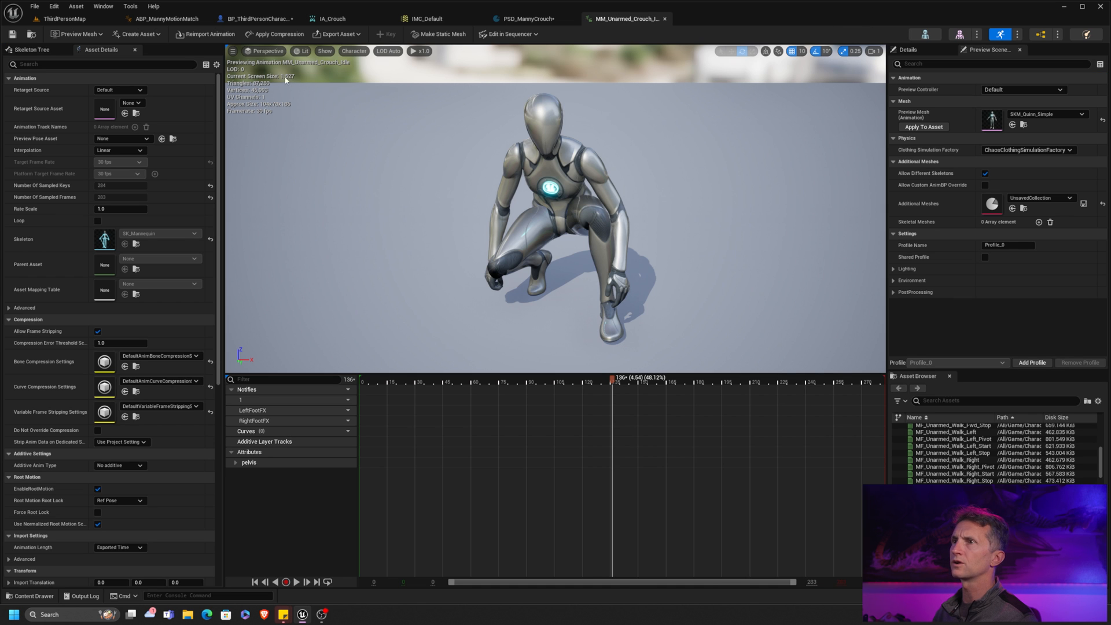
click(664, 19)
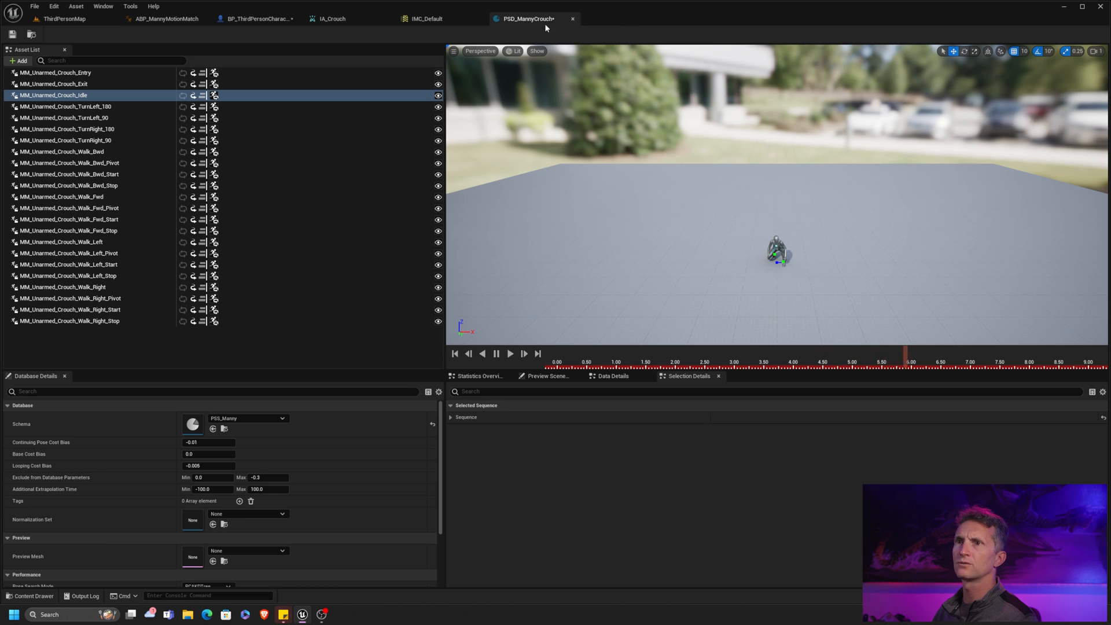
Step: Save PSD_MannyCrouch, then wire Locomotion's Pose from Method1's Pose History in ABP_MannyMotionMatch
click(12, 35)
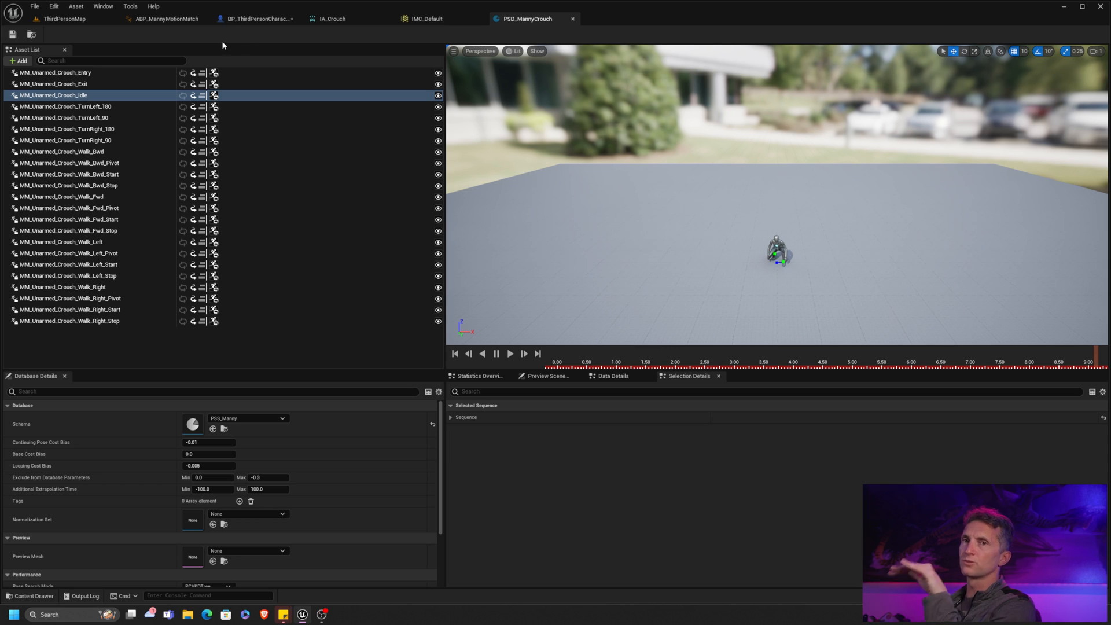
click(176, 21)
right_drag(328, 292, 309, 210)
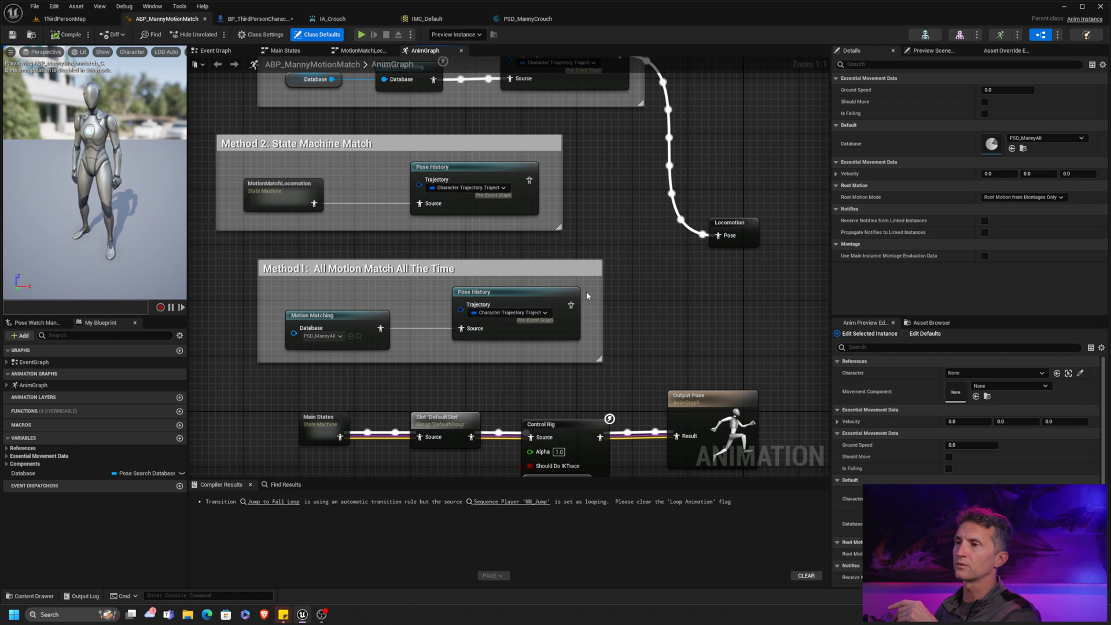
drag(570, 304, 719, 235)
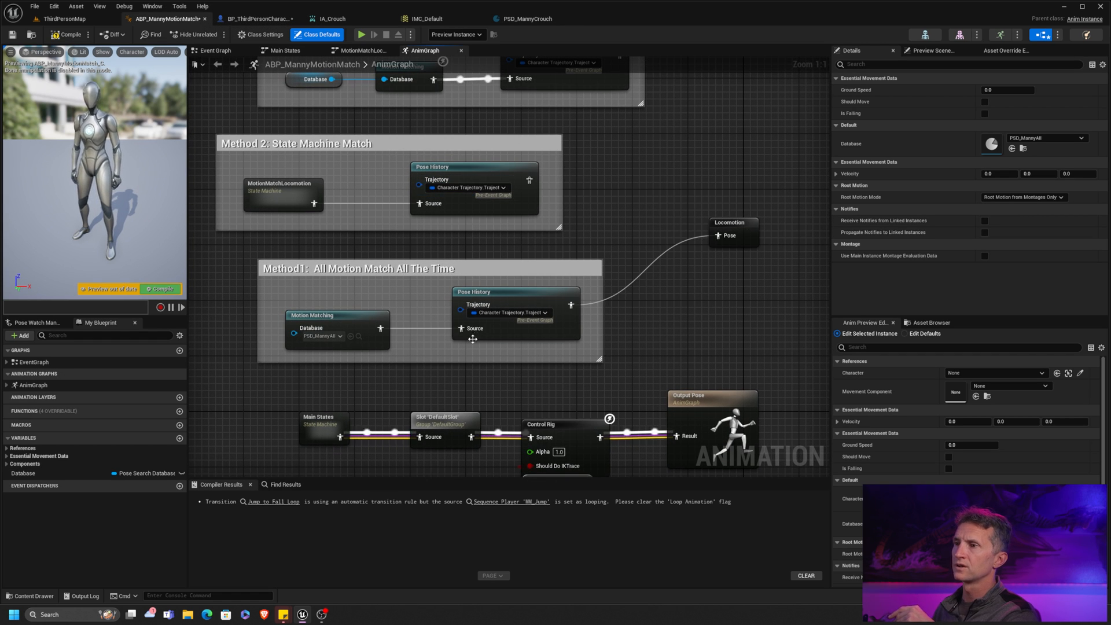
key(ctrl+space)
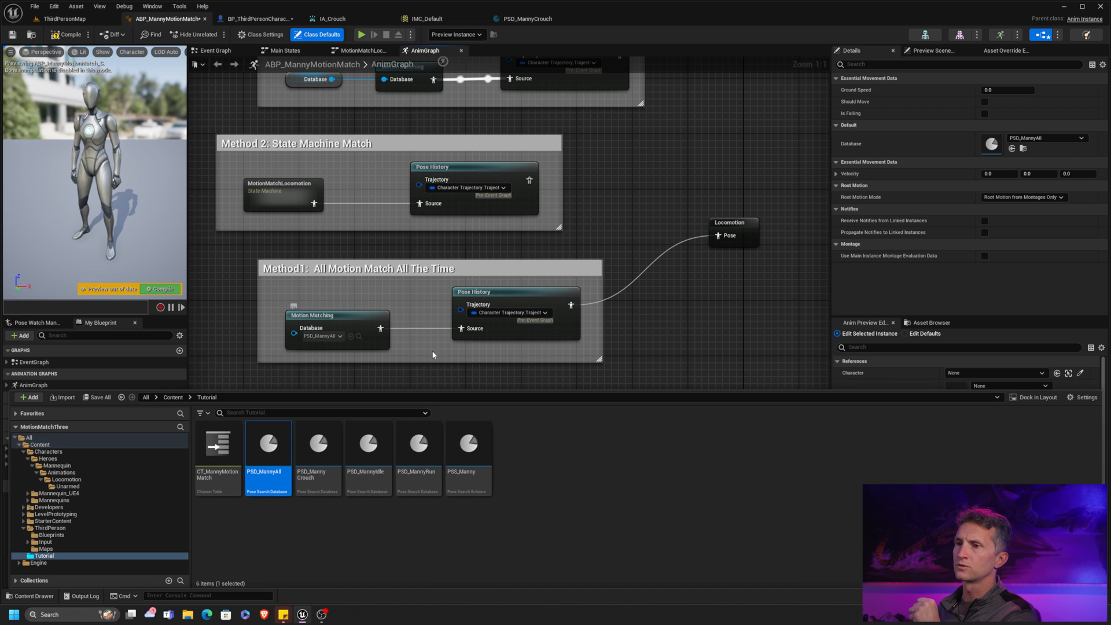
Step: Add all 23 unarmed crouch animations into PSD_MannyAll's asset list
double_click(268, 452)
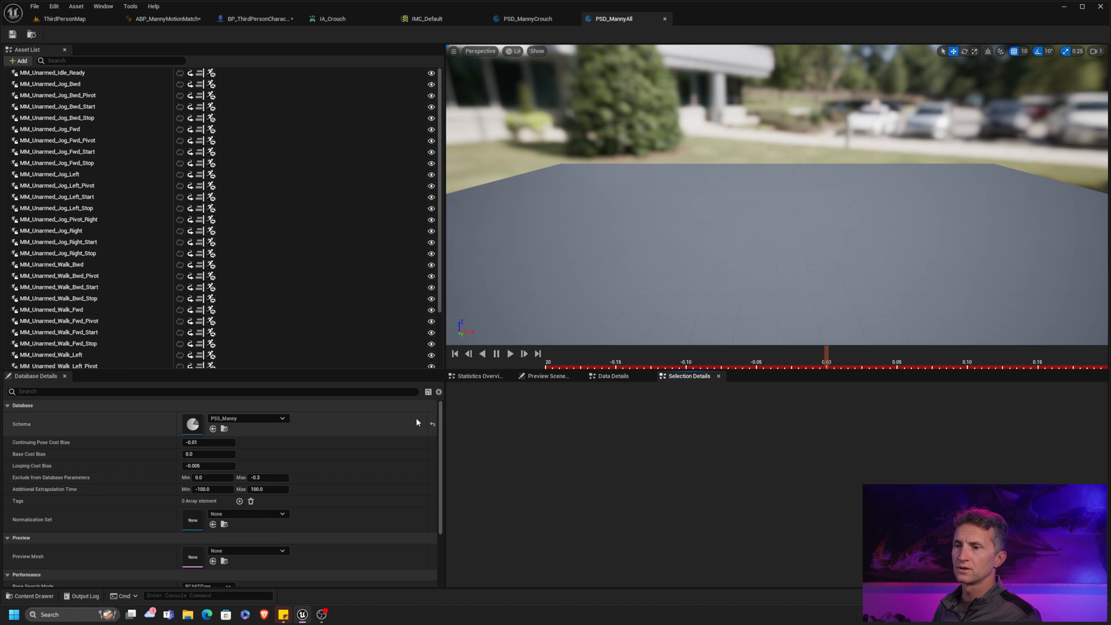
click(31, 595)
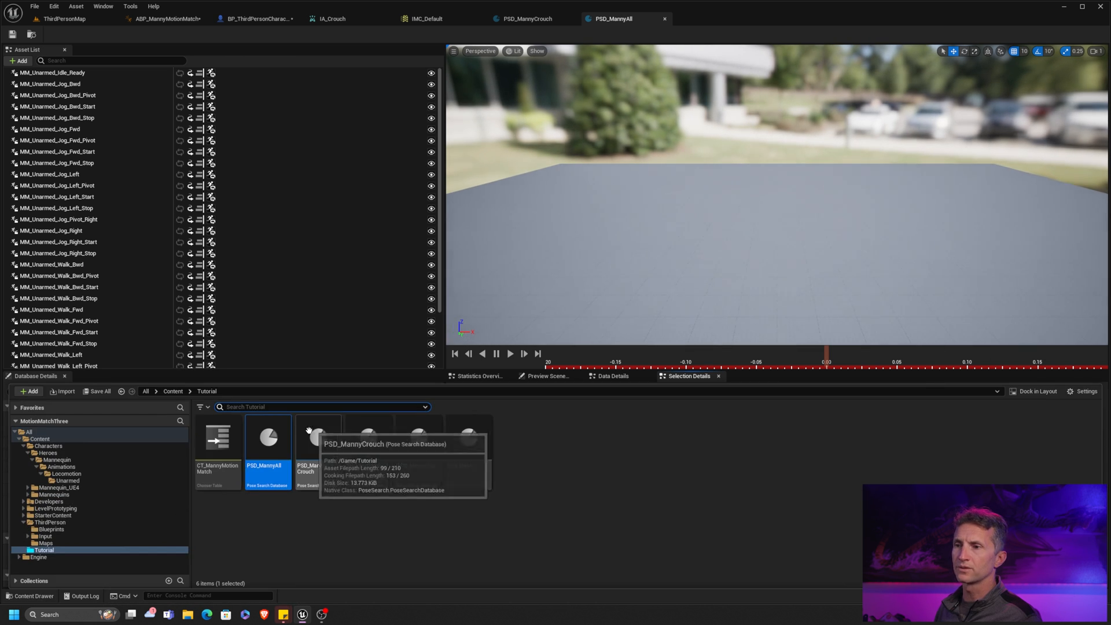
click(70, 480)
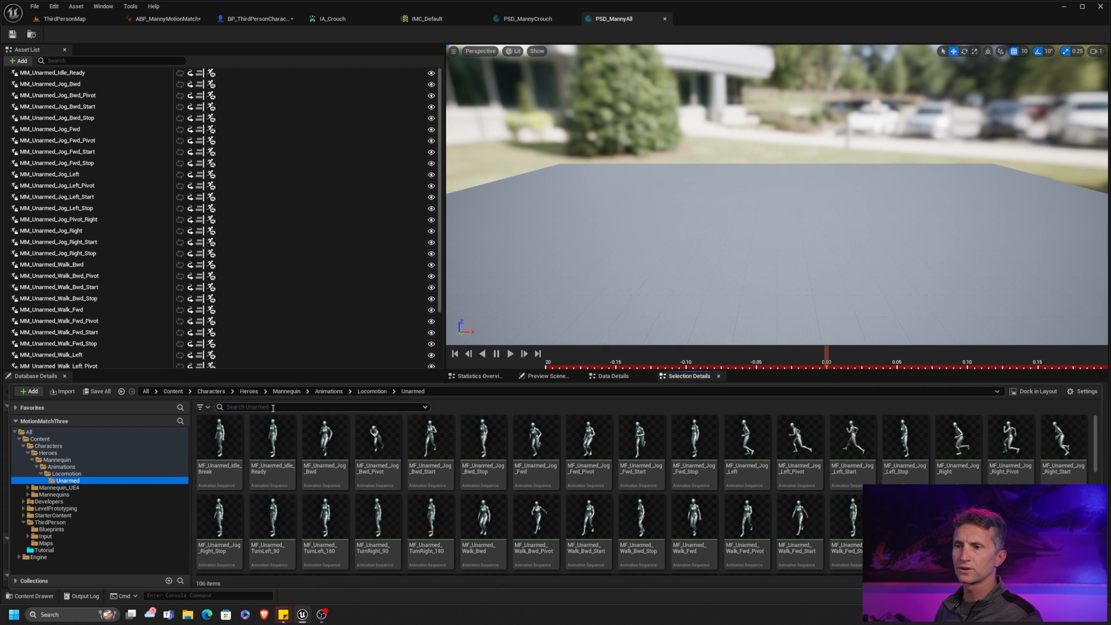
text(crouch)
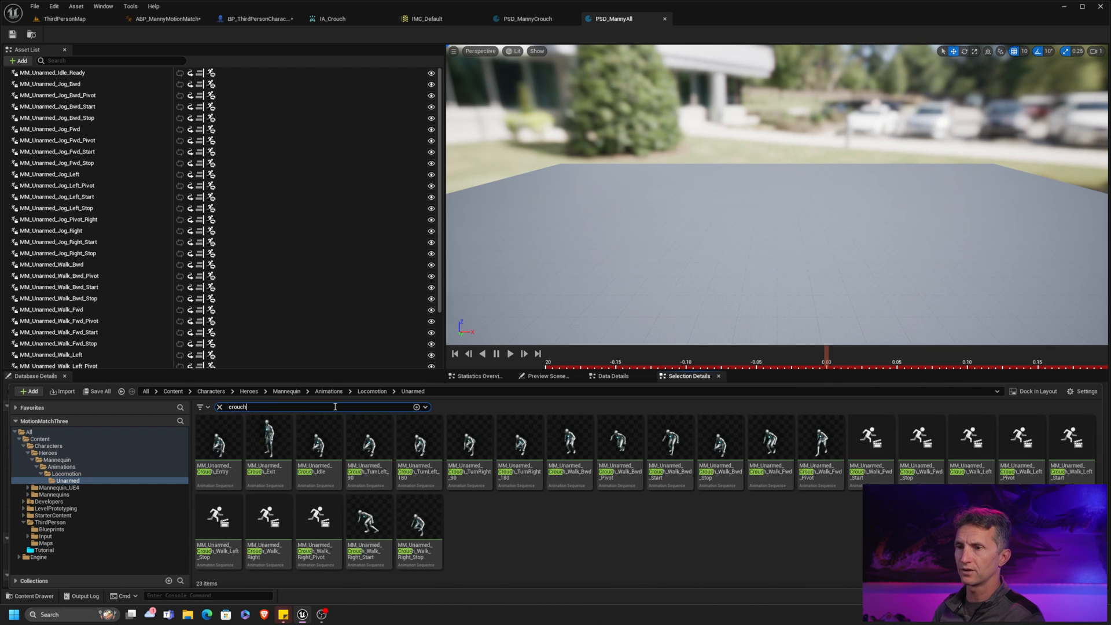
click(222, 443)
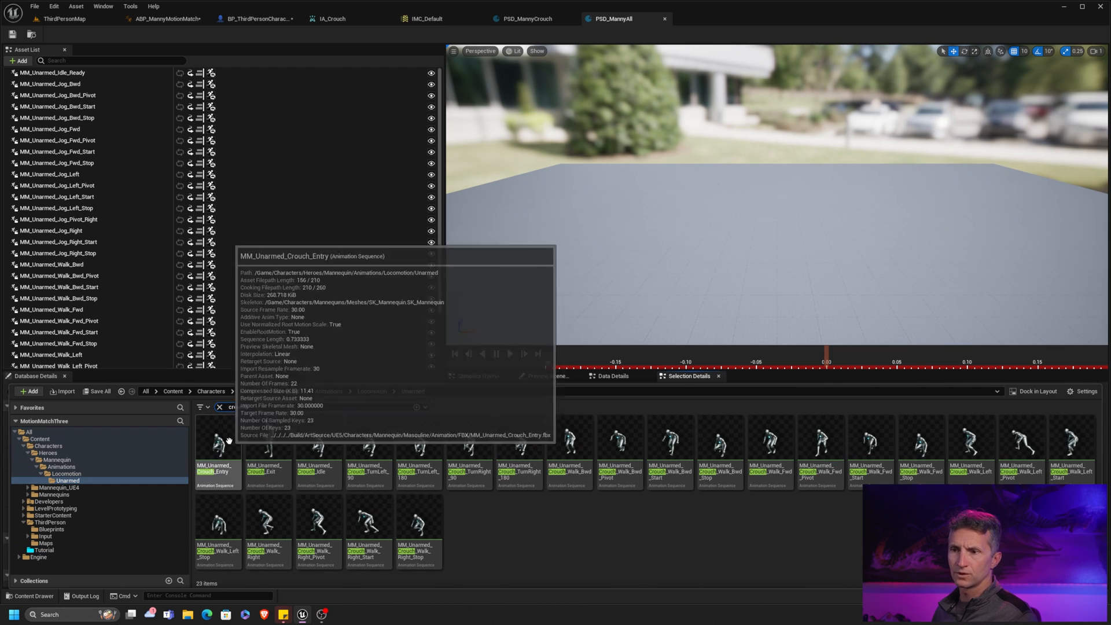
shift+click(420, 543)
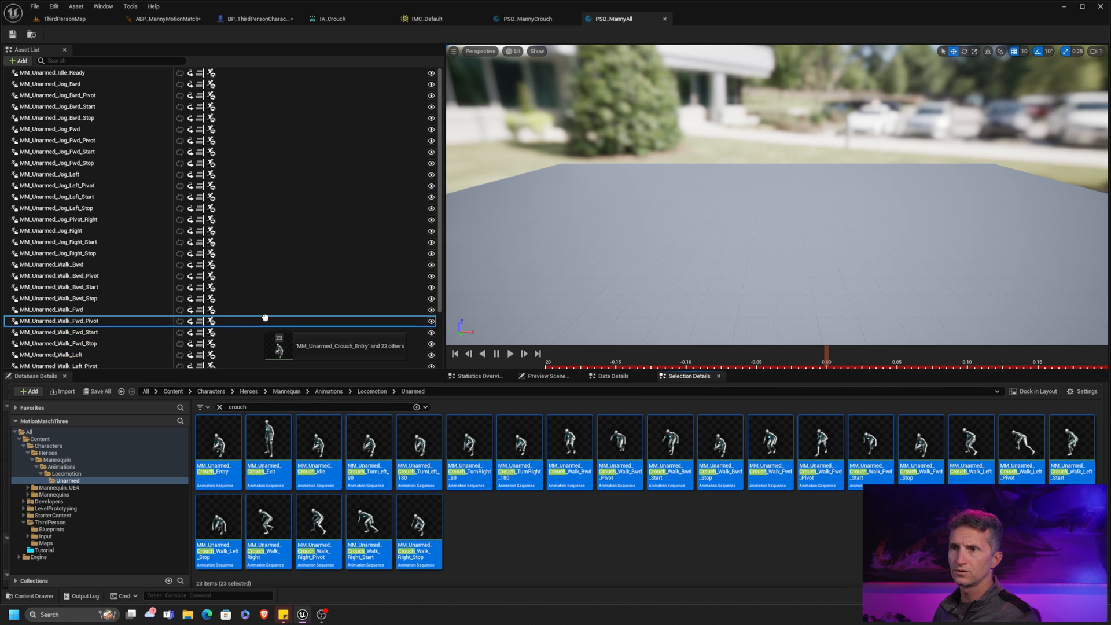
drag(375, 496, 266, 310)
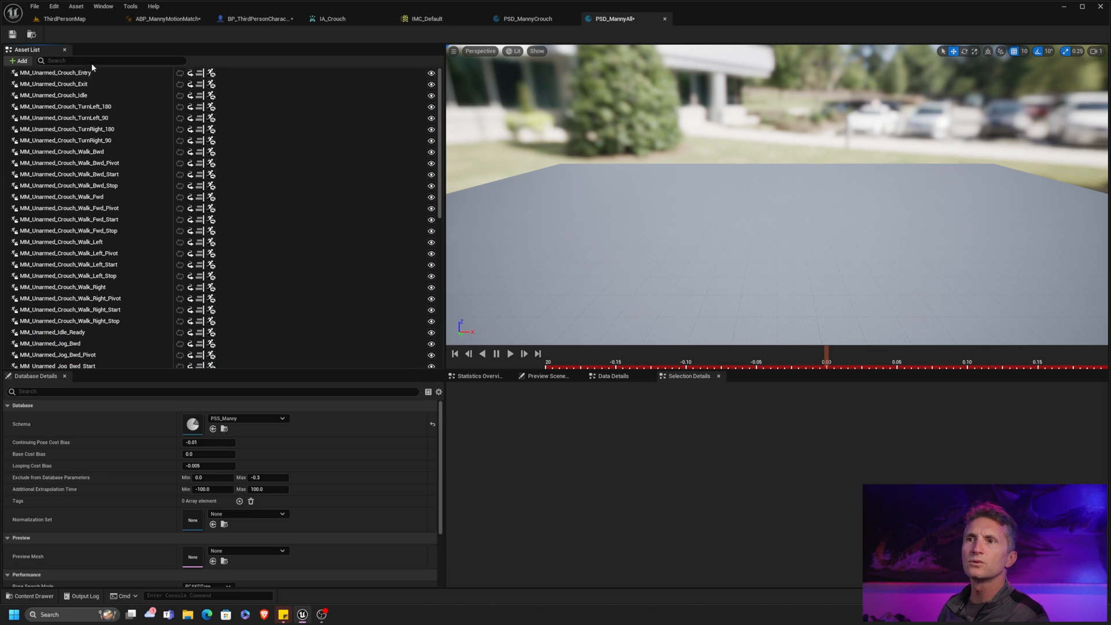
text(croucc)
Step: Remove the four crouch turn animations from PSD_MannyAll
key(BackSpace)
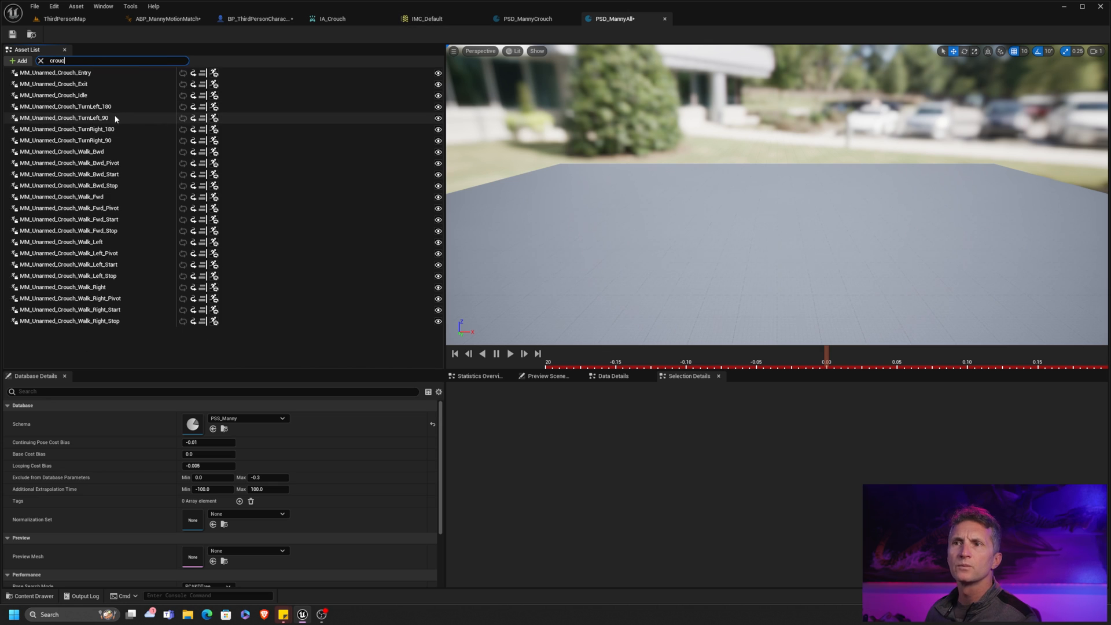
click(109, 139)
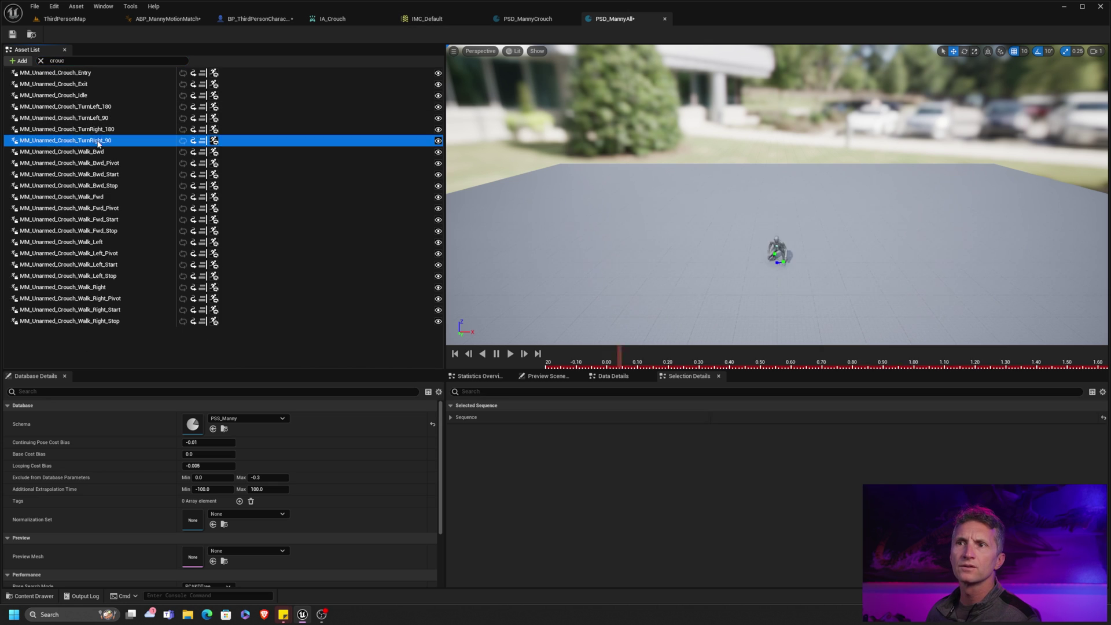
shift+click(88, 106)
key(Delete)
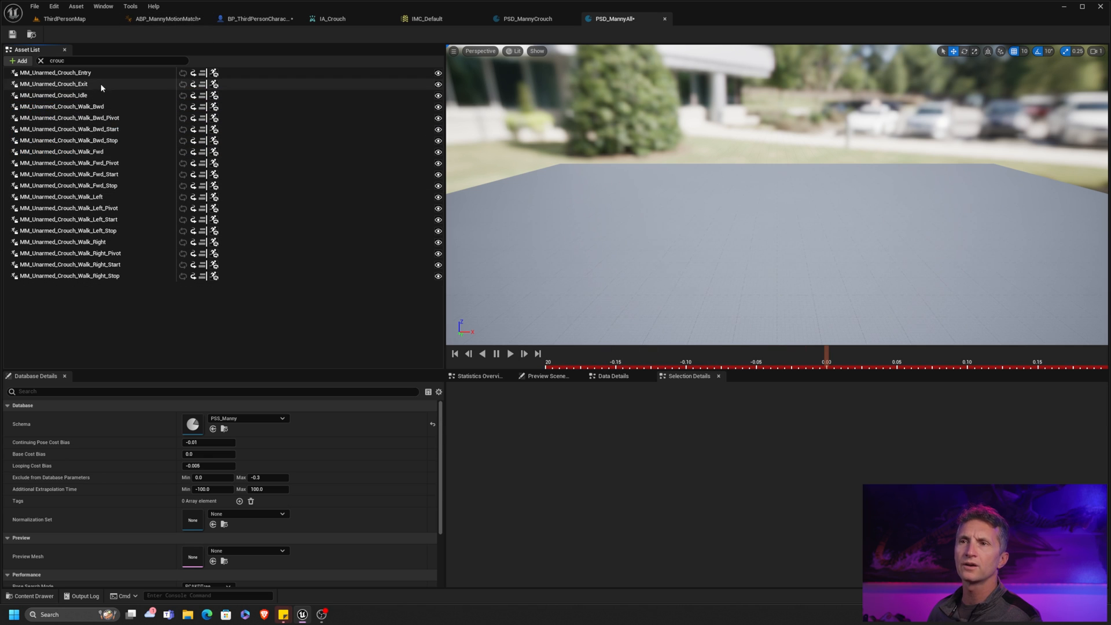
Step: Play ThirdPersonMap, crouch with C while walking to confirm it works, then stop the session
click(68, 19)
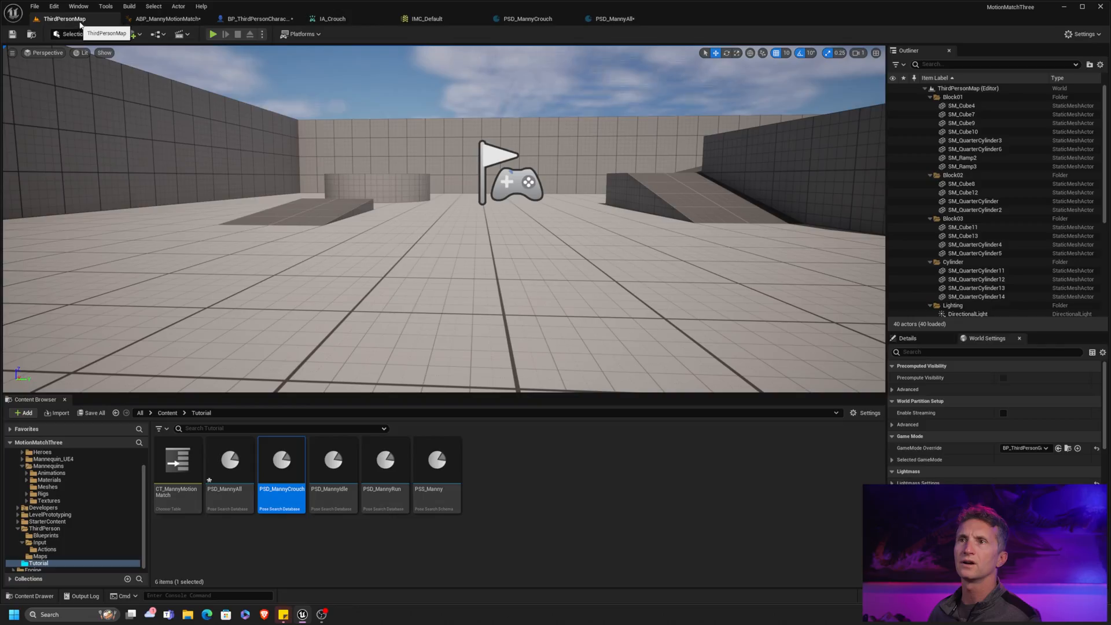
key(ctrl+Tab)
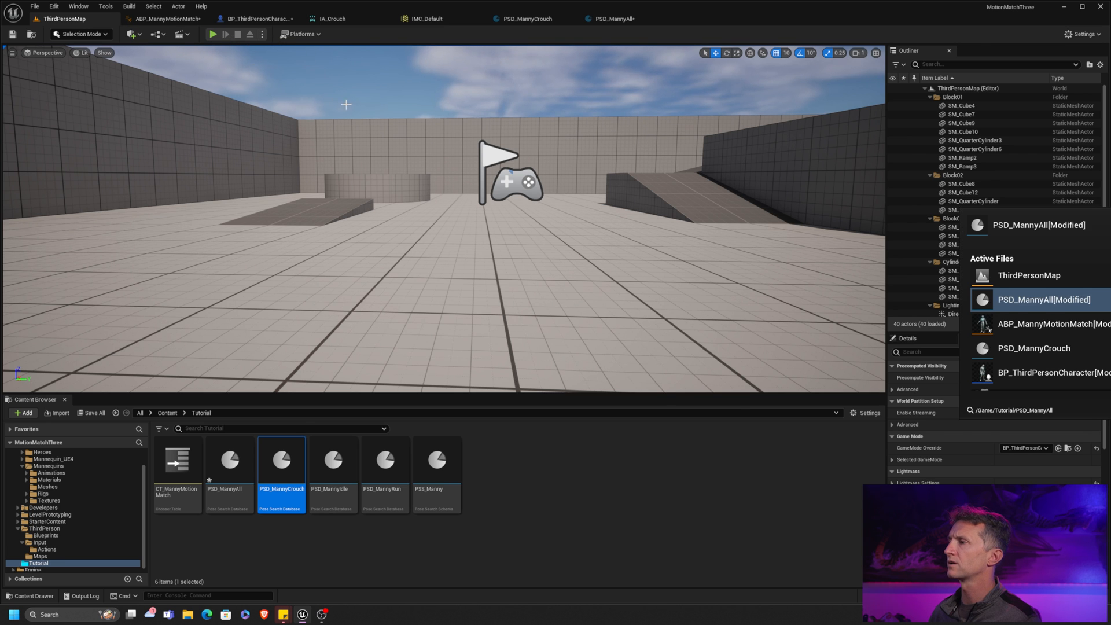
key(ctrl+Tab)
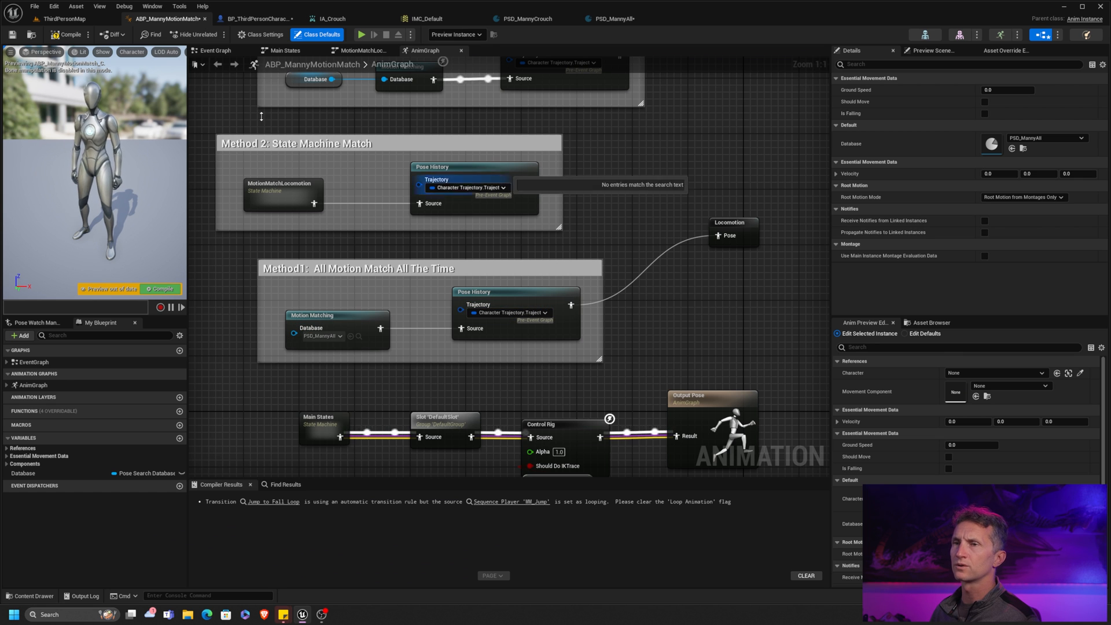
click(69, 18)
click(212, 34)
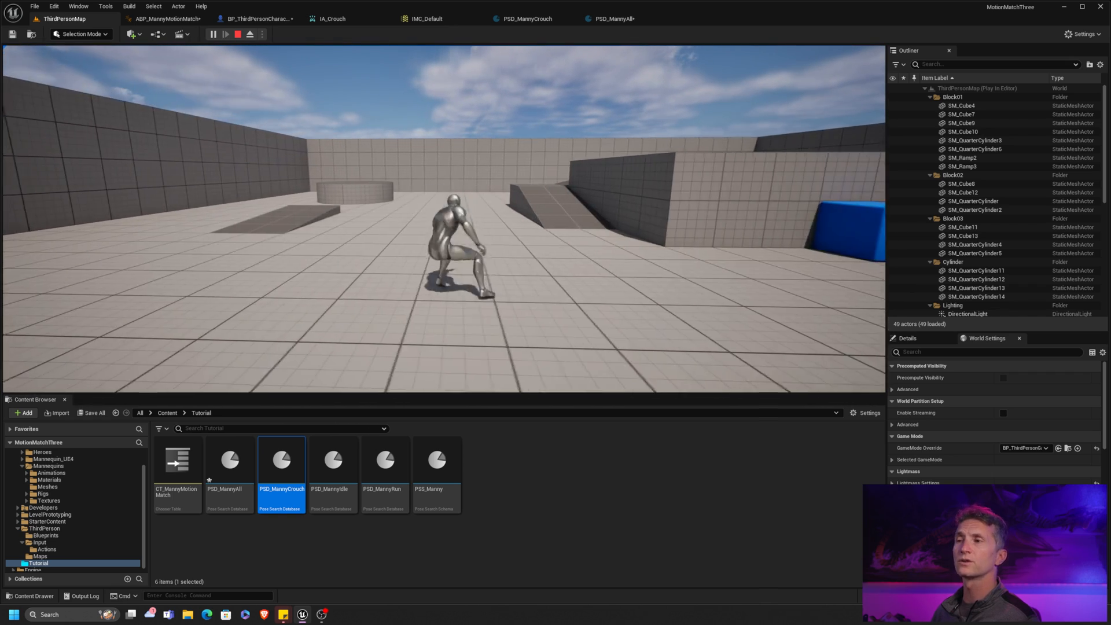
key(c)
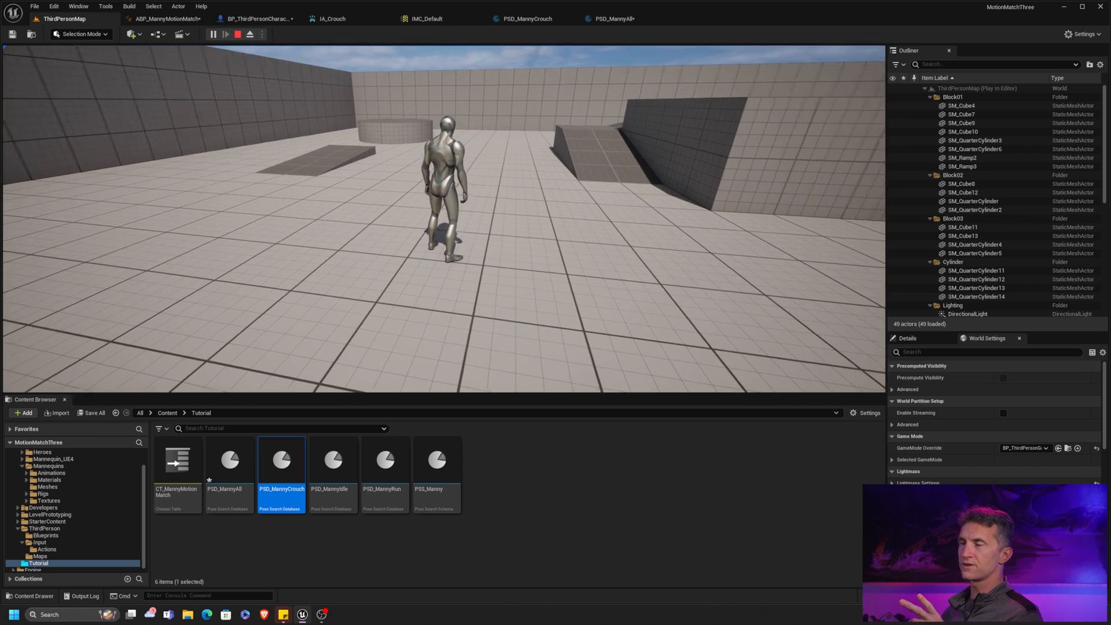
key(Escape)
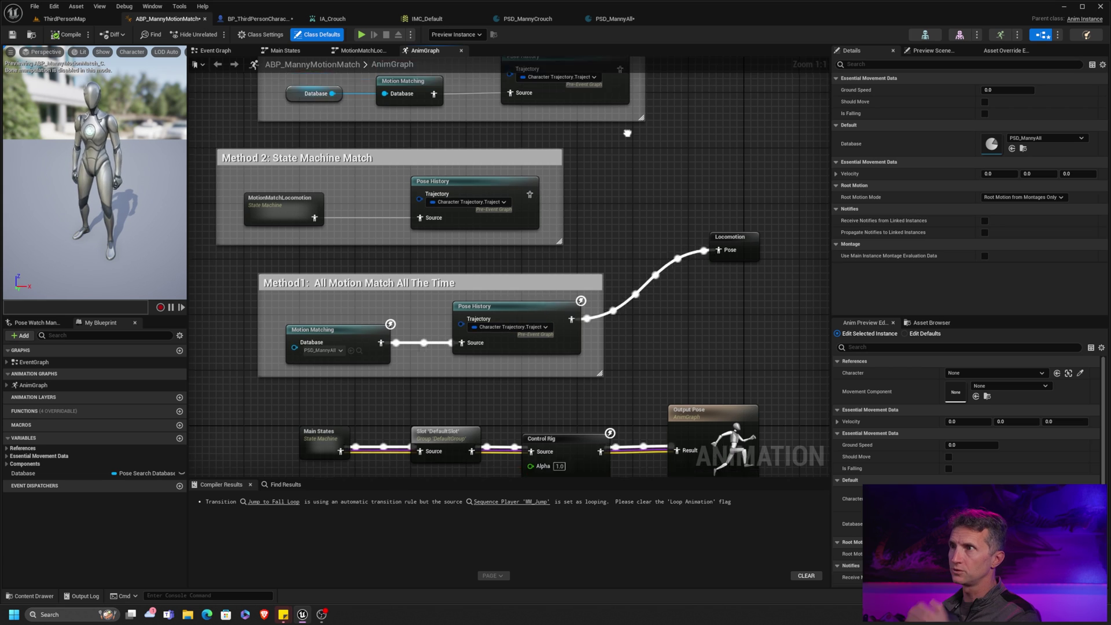
Step: Wire Method 3's chooser Pose History into Locomotion and open the CT_MannyMotionMatch chooser table
right_drag(621, 79, 592, 129)
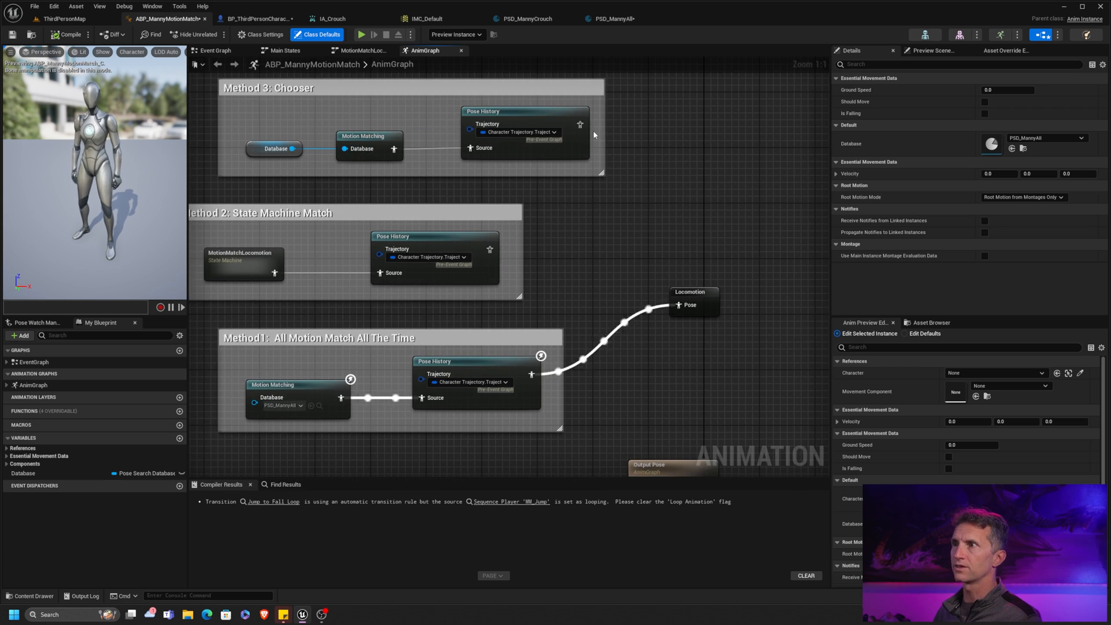
drag(580, 125, 683, 305)
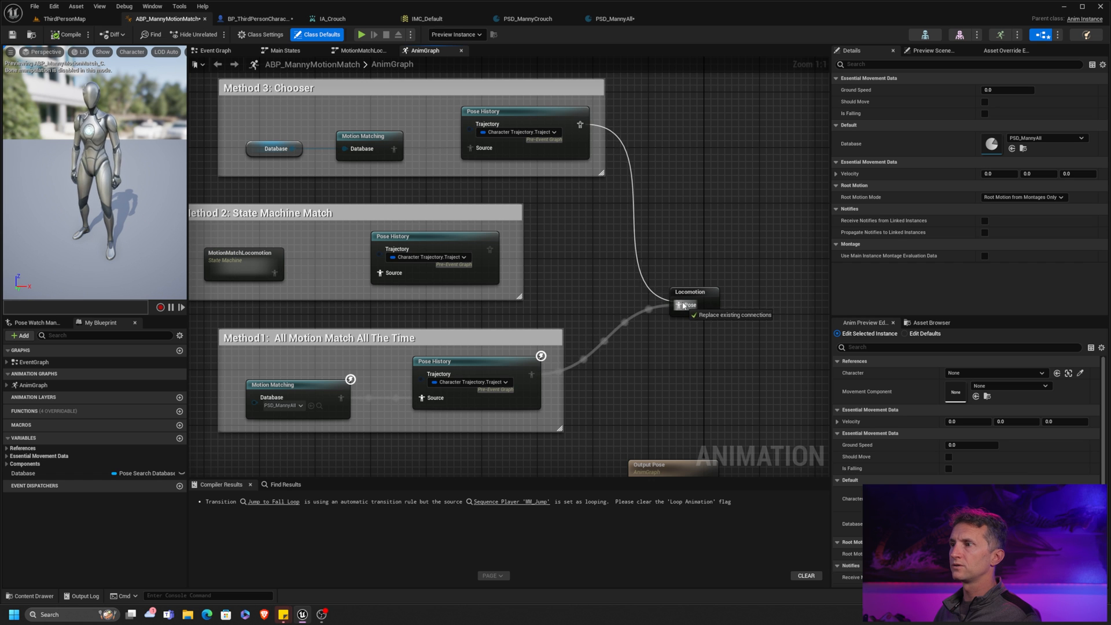
click(62, 18)
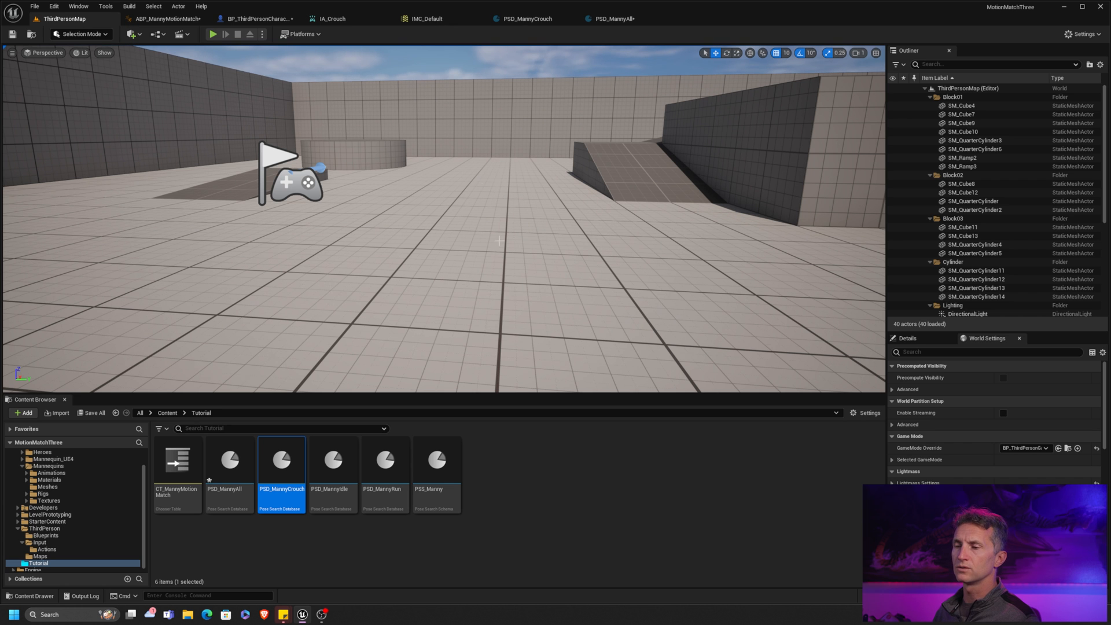
double_click(178, 463)
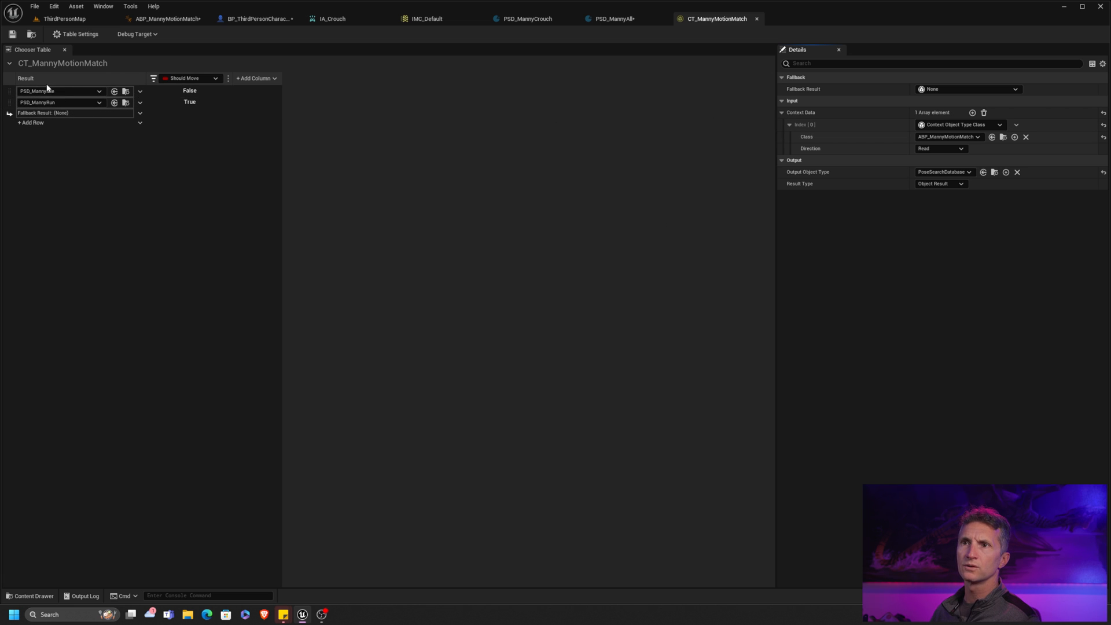
Step: Add an asset result row returning PSD_MannyCrouch to the chooser table and open that database
click(23, 125)
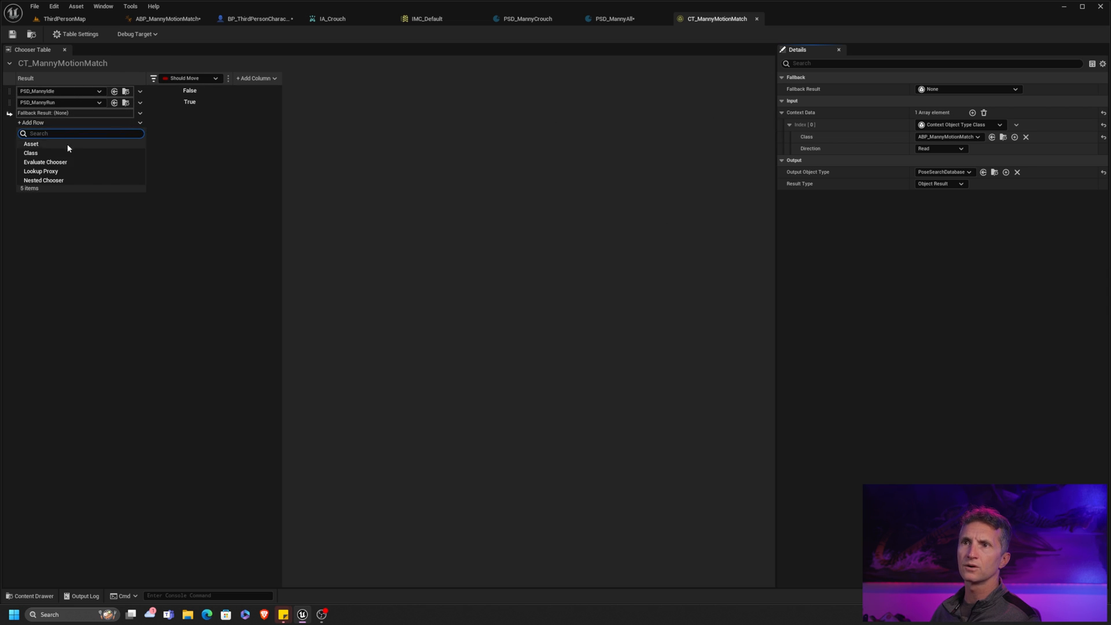
click(55, 142)
click(99, 113)
click(107, 252)
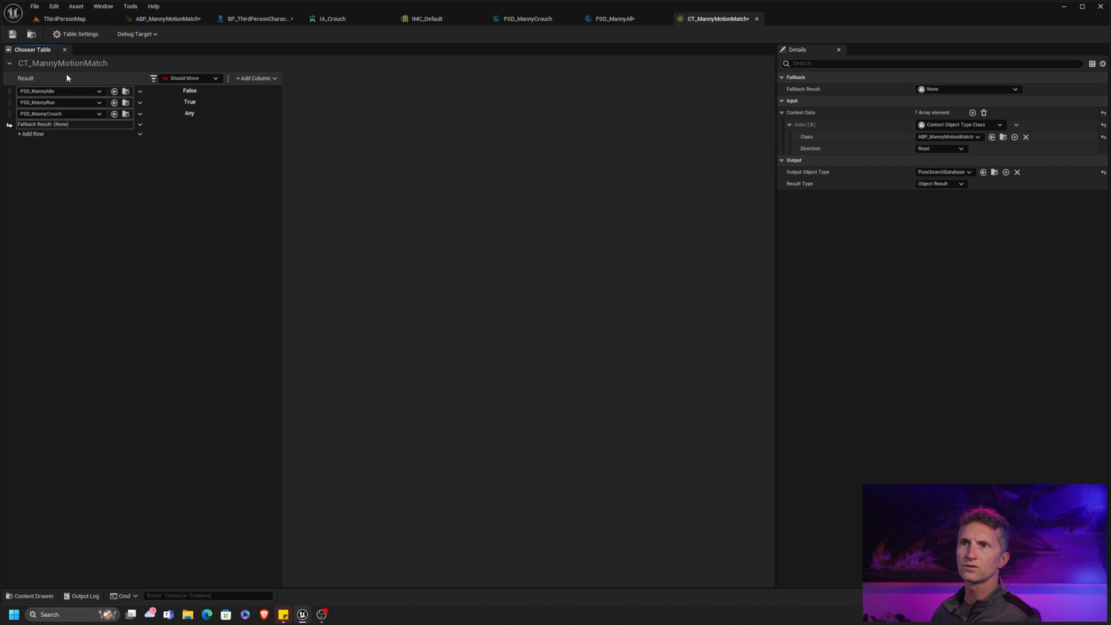
click(126, 114)
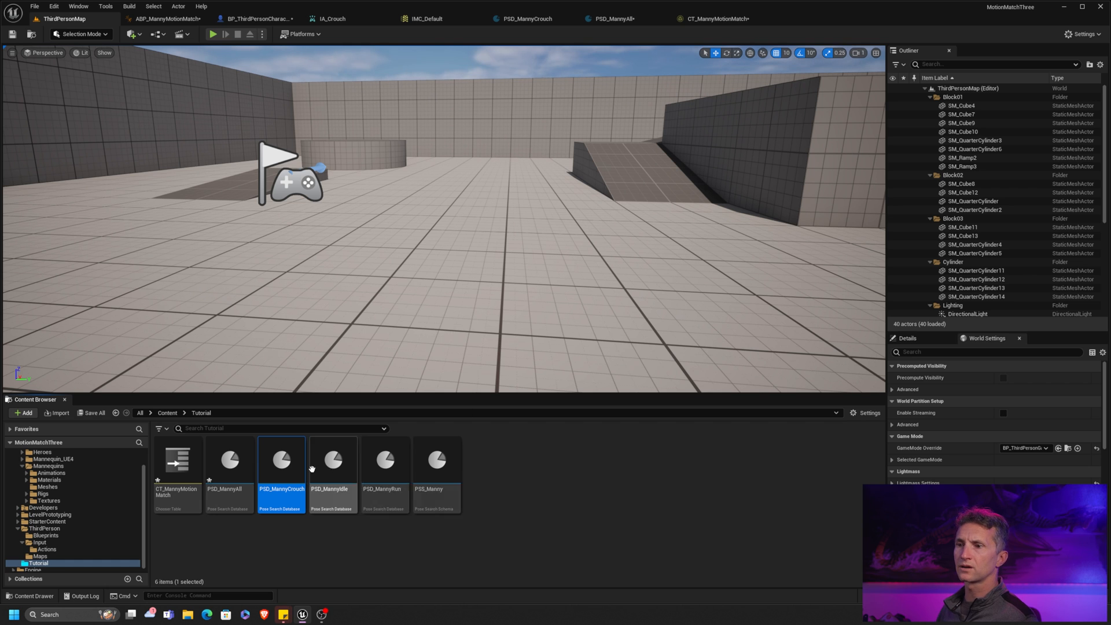
double_click(282, 478)
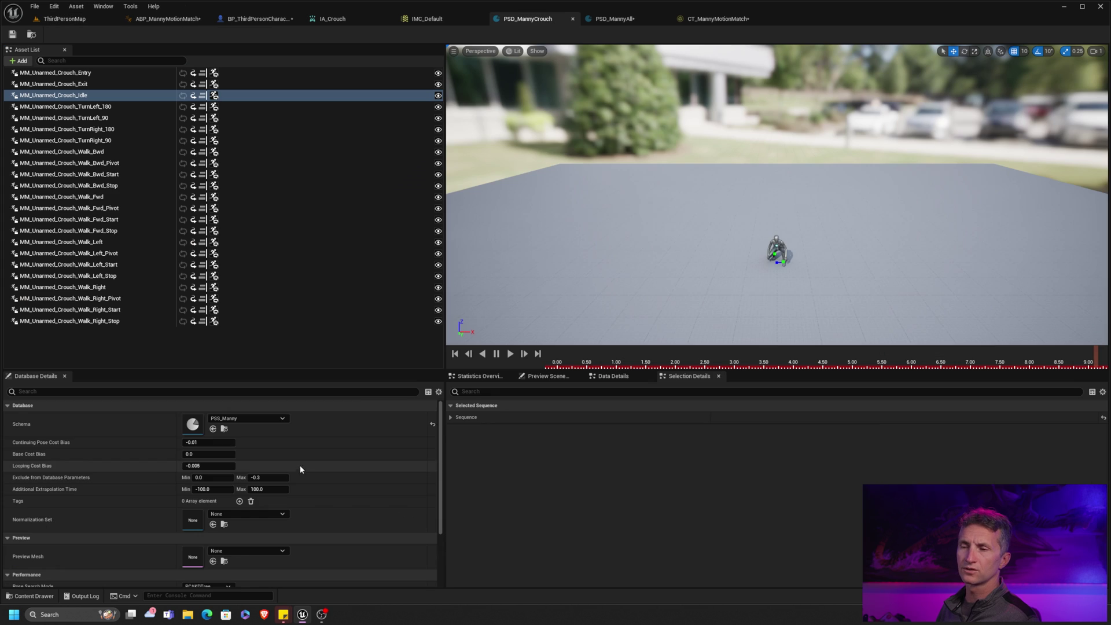
Step: Delete the four crouch turn animations from PSD_MannyCrouch and switch back to CT_MannyMotionMatch
click(121, 107)
shift+click(126, 140)
key(Delete)
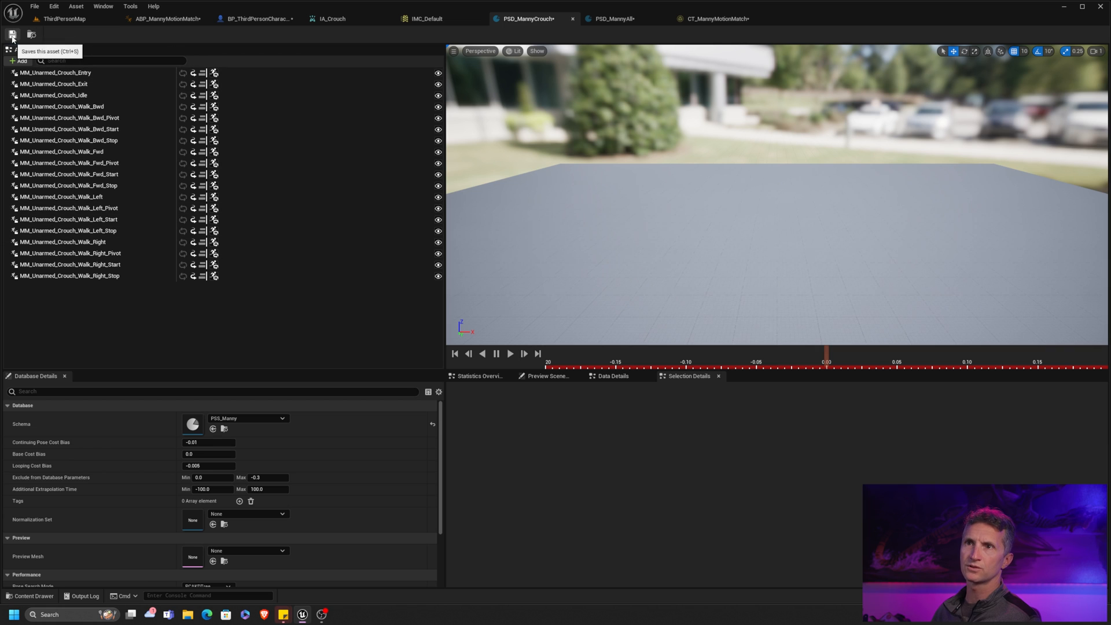
click(62, 18)
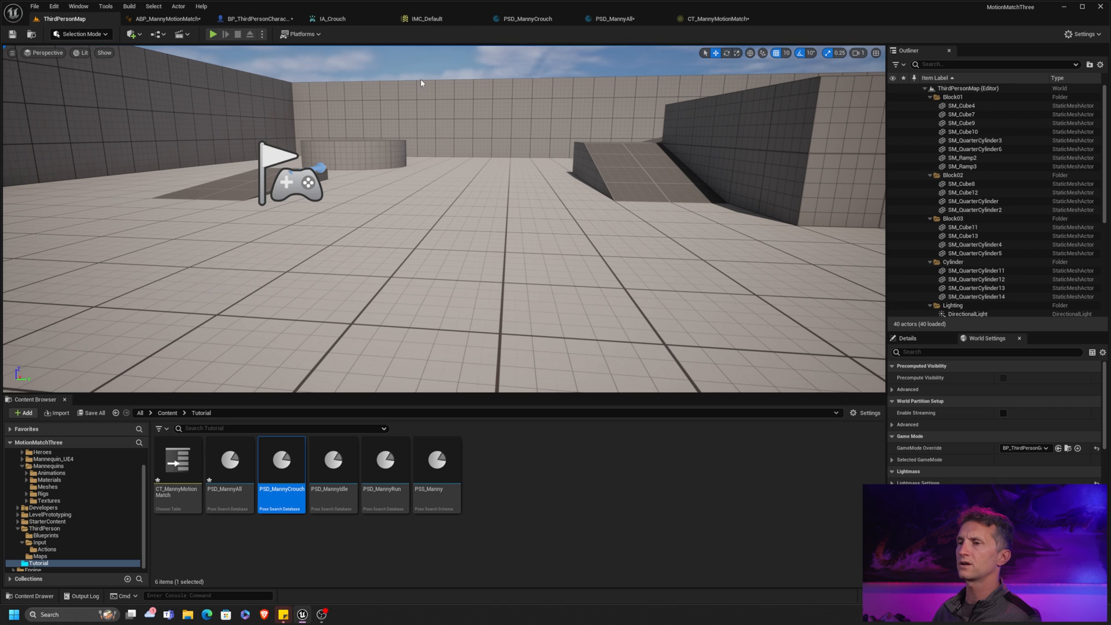
key(ctrl+Tab)
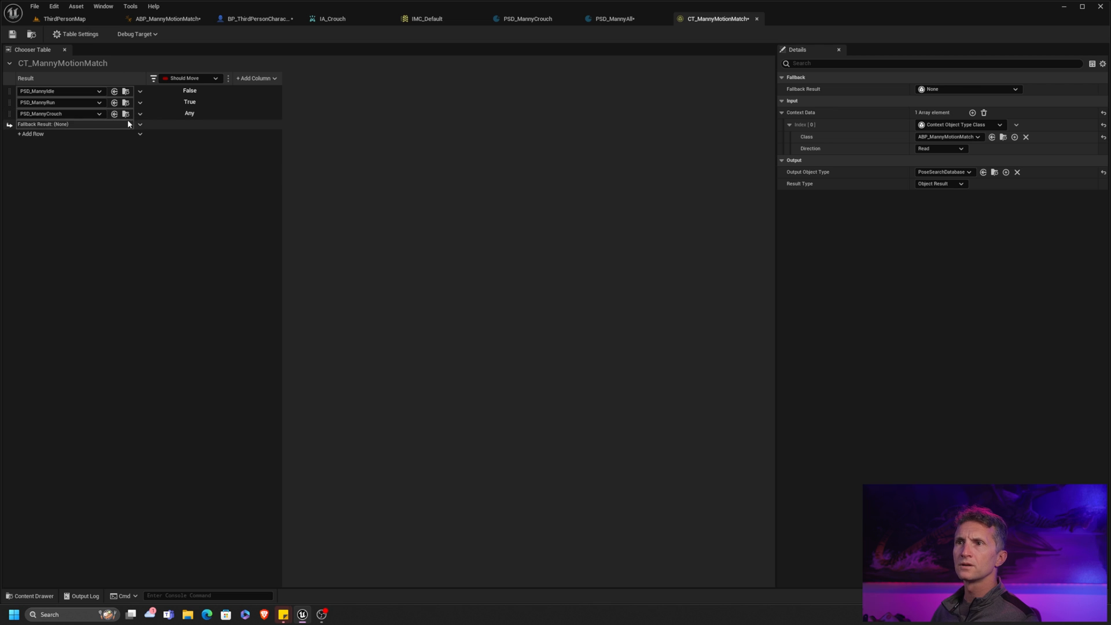
Step: Return to ABP_MannyMotionMatch and expand the Components and Essential Movement Data variables
click(202, 115)
click(187, 115)
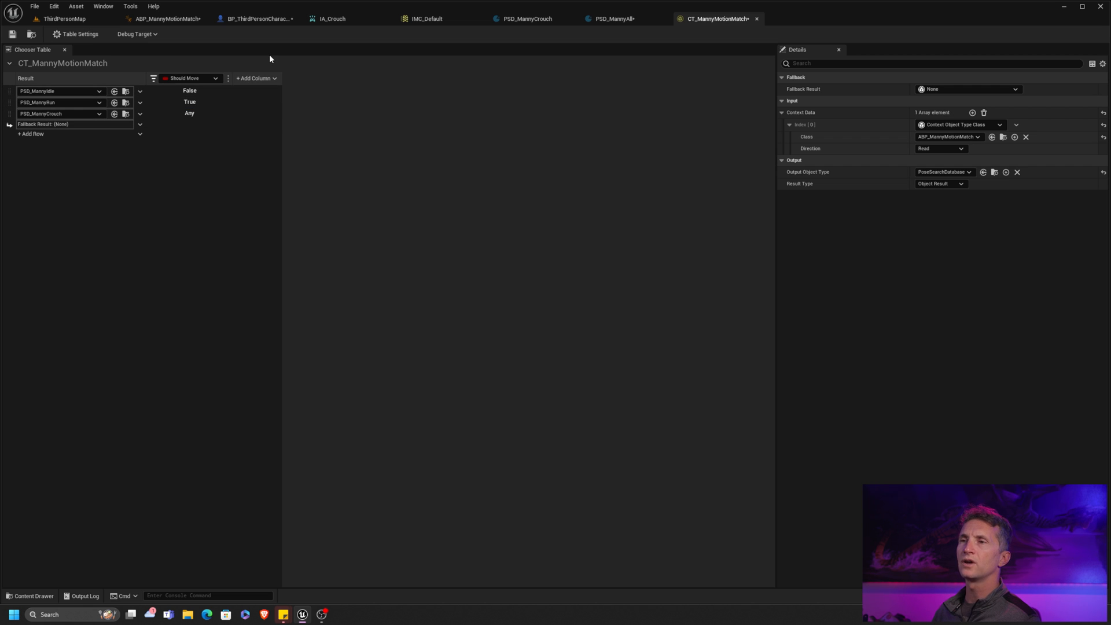
click(168, 19)
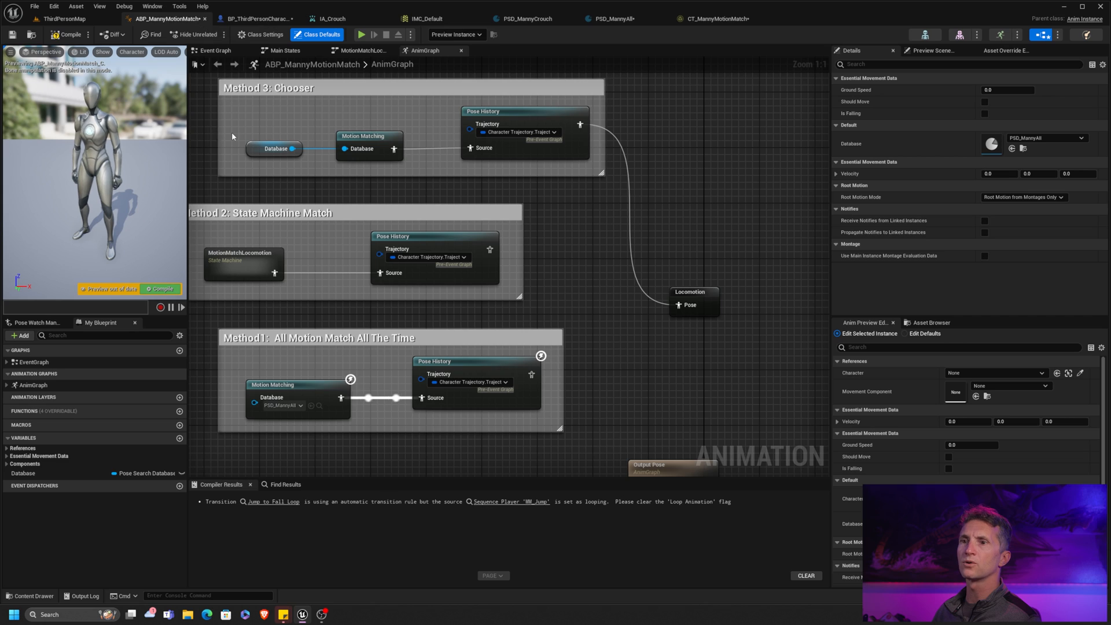
click(19, 464)
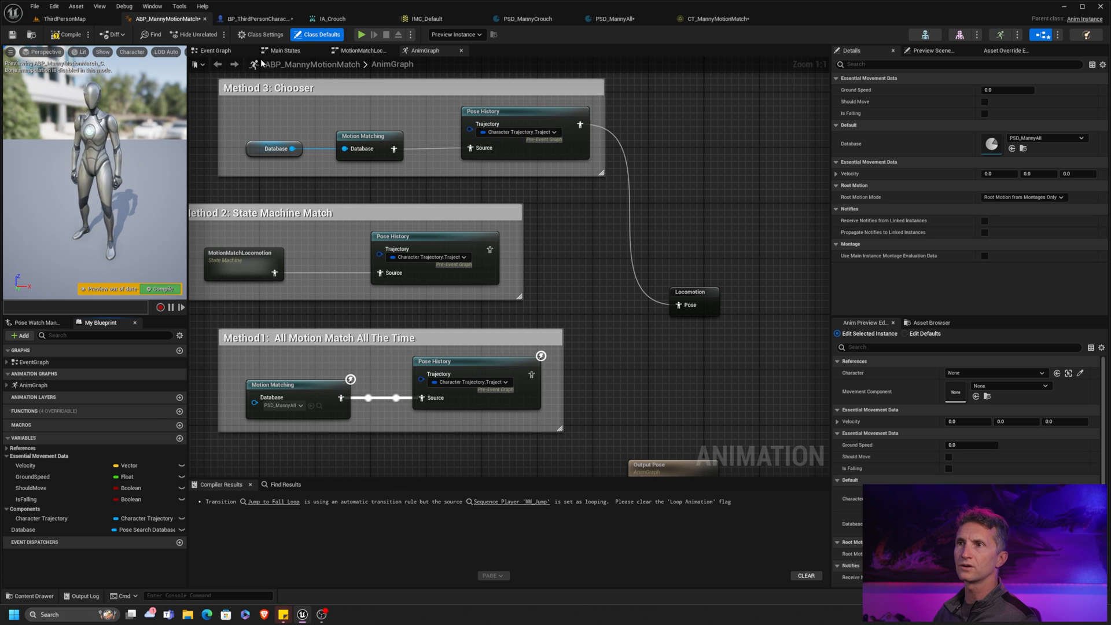
Step: Move the Evaluate Chooser nodes down and run them from a new fourth Sequence output
click(215, 50)
mouse_move(340, 128)
right_down()
mouse_move(350, 240)
mouse_move(327, 308)
right_up()
drag(298, 390, 627, 312)
drag(476, 327, 477, 383)
right_drag(471, 377, 477, 399)
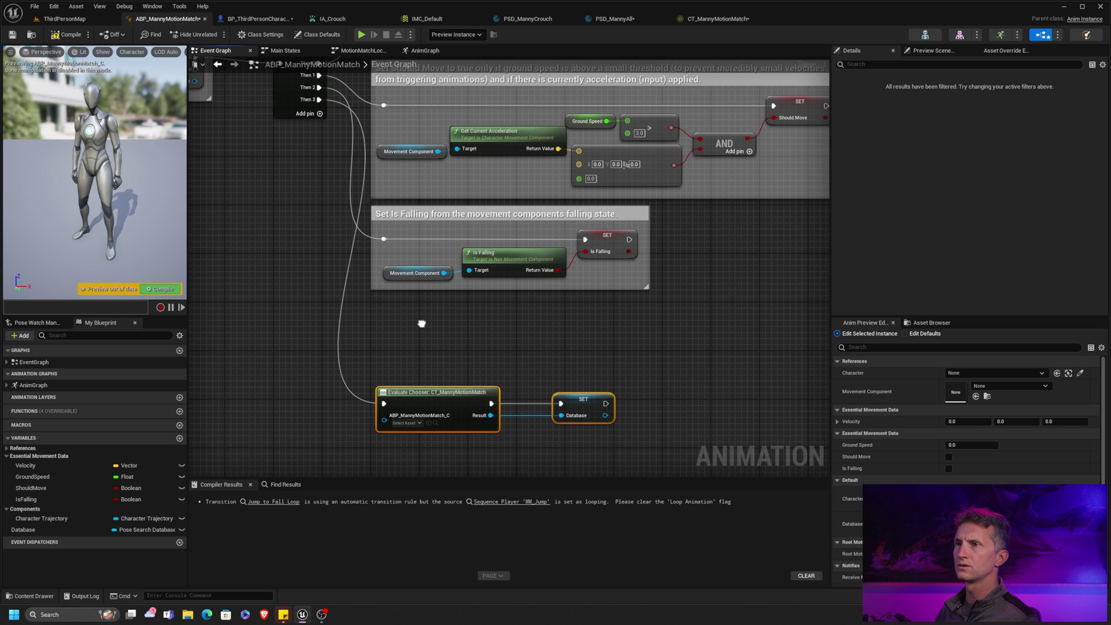
click(323, 116)
ctrl+drag(323, 101, 323, 114)
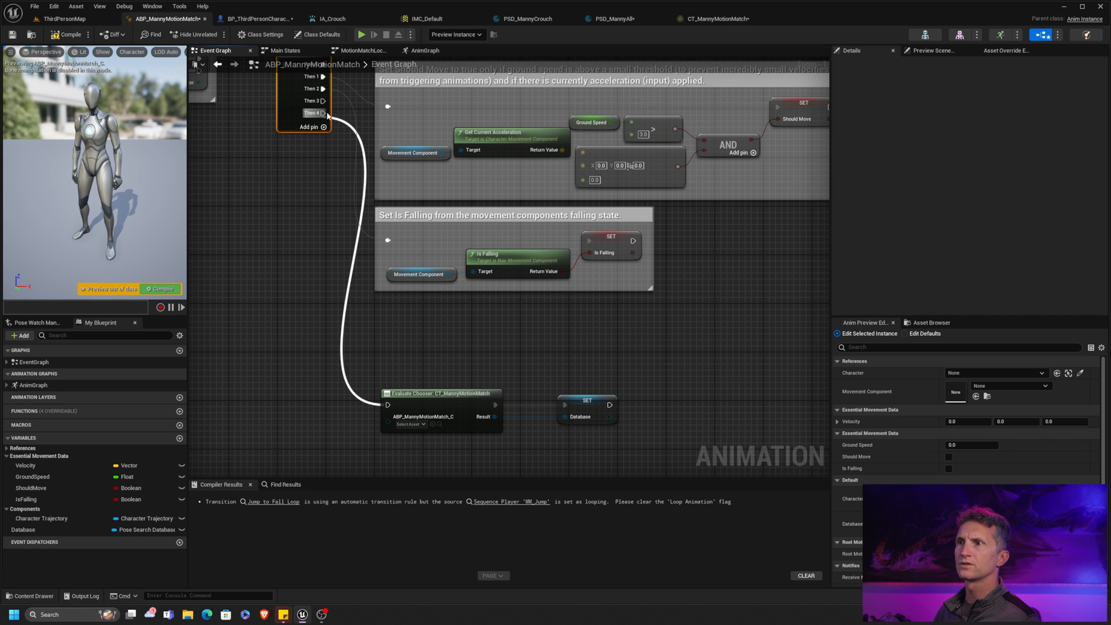
Step: Add a Movement Component getter calling Is Crouching in the freed gap
click(419, 275)
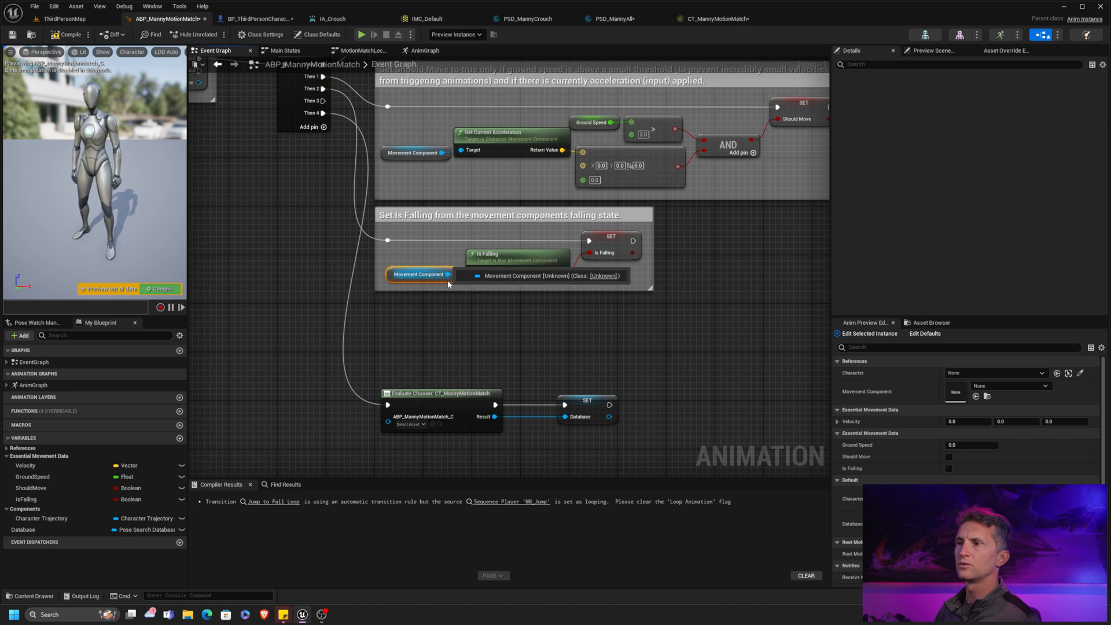
key(ctrl+c)
key(ctrl+v)
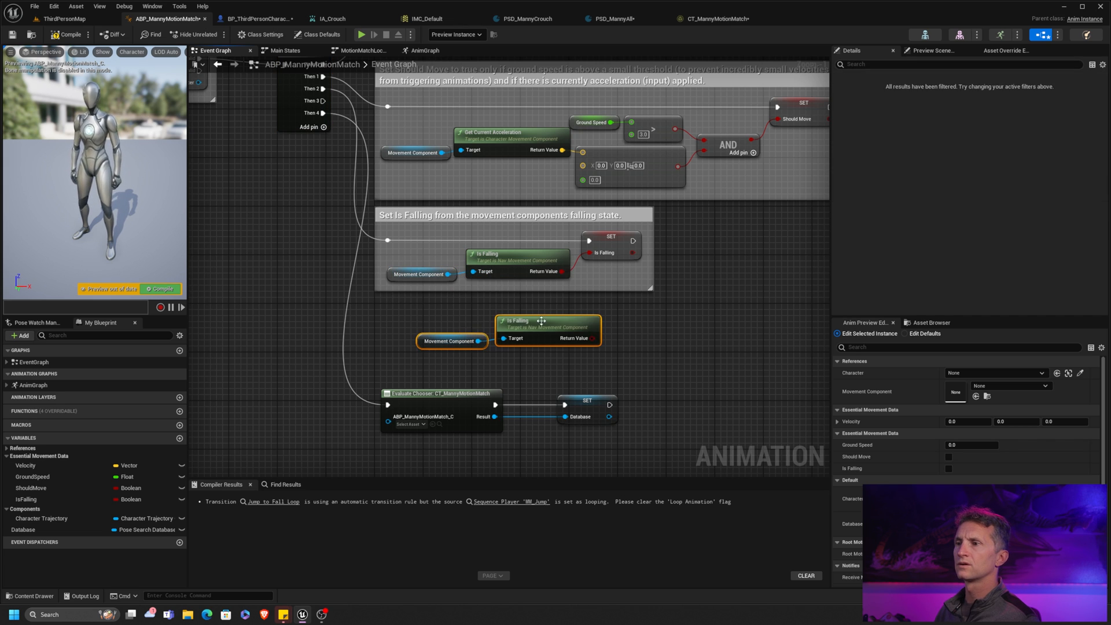
drag(543, 320, 514, 327)
click(521, 329)
key(Delete)
drag(449, 346, 496, 328)
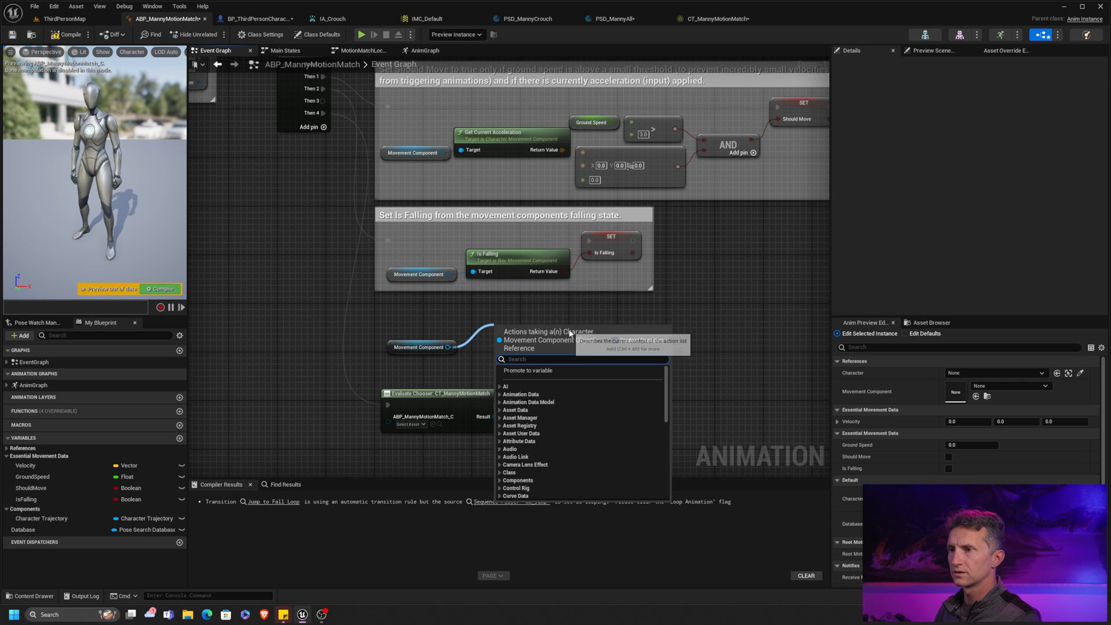
text(iscro)
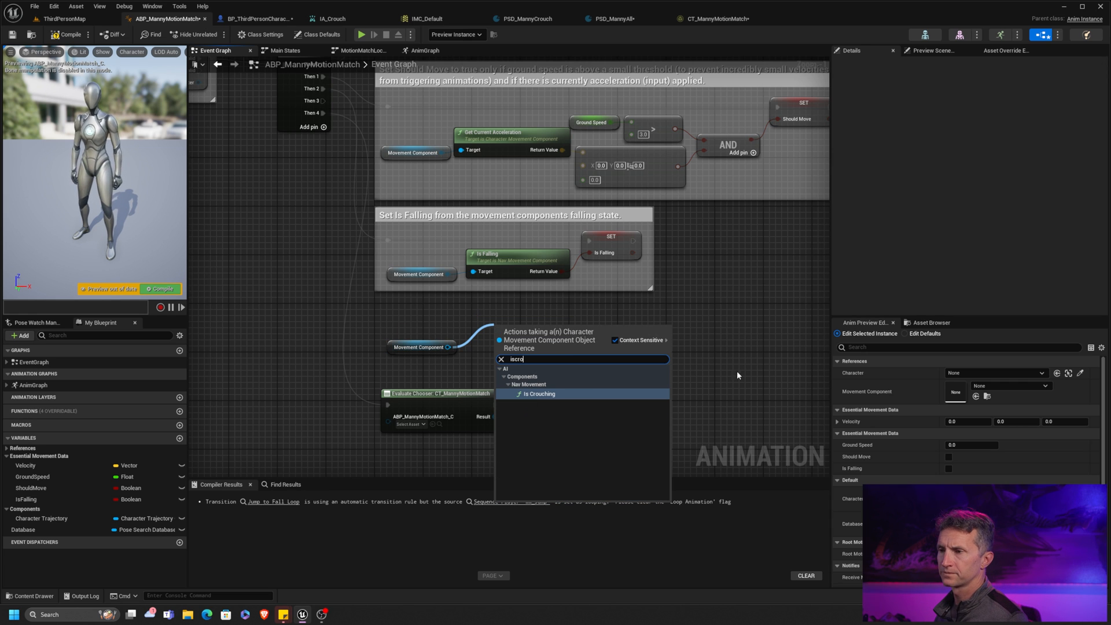
click(573, 393)
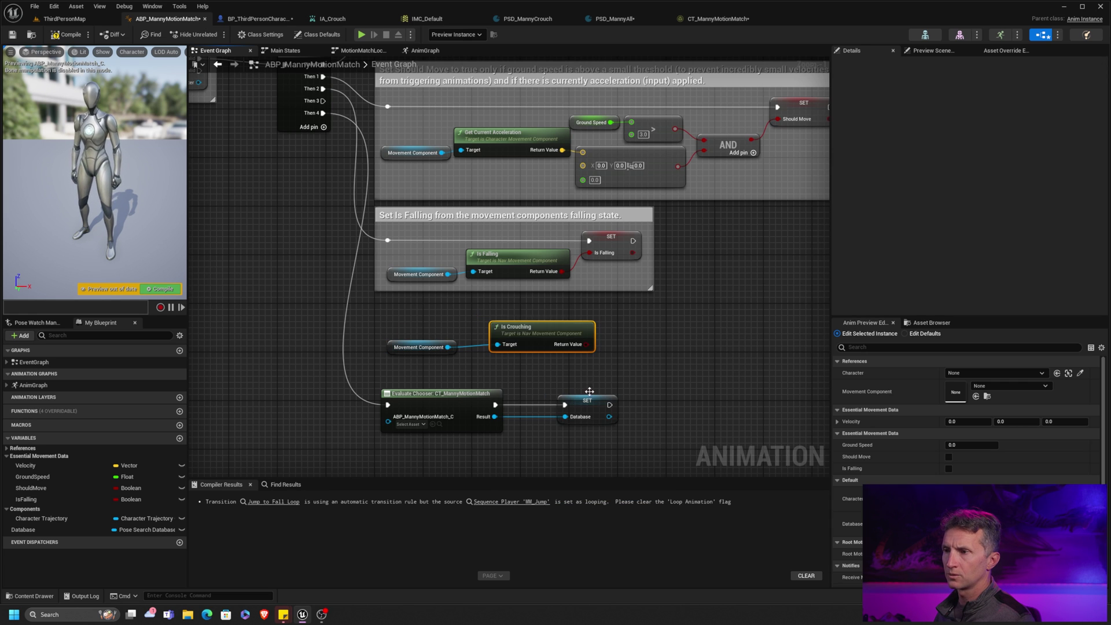
Step: Promote Is Crouching to a bIsCrouching variable set from the third Sequence output, and compile
right_click(595, 342)
text(bIsCrouch)
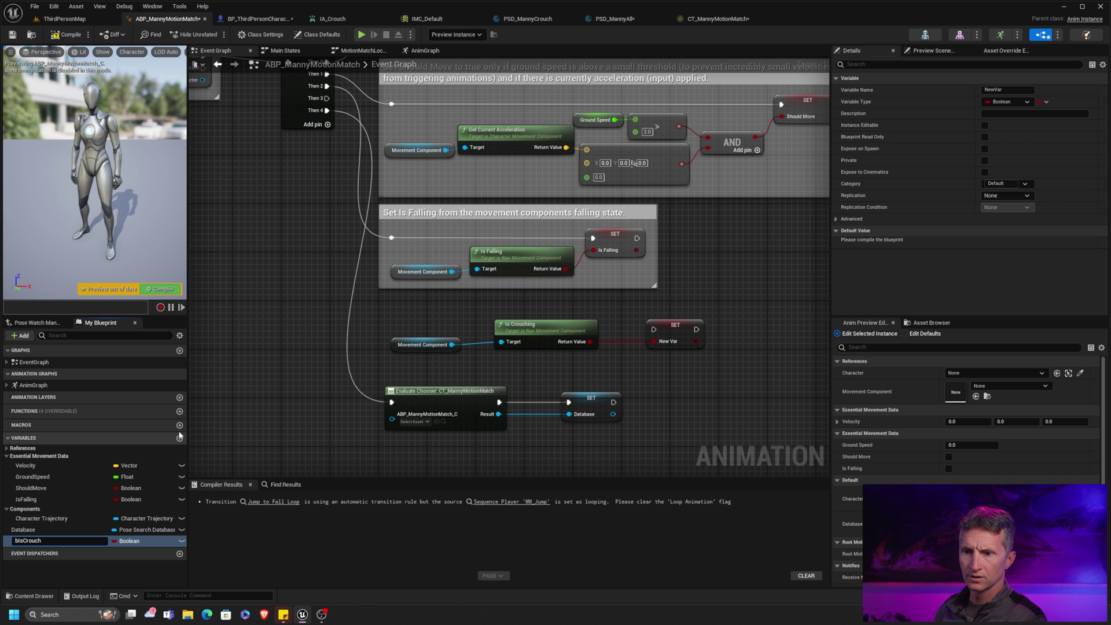
text(ing)
key(Return)
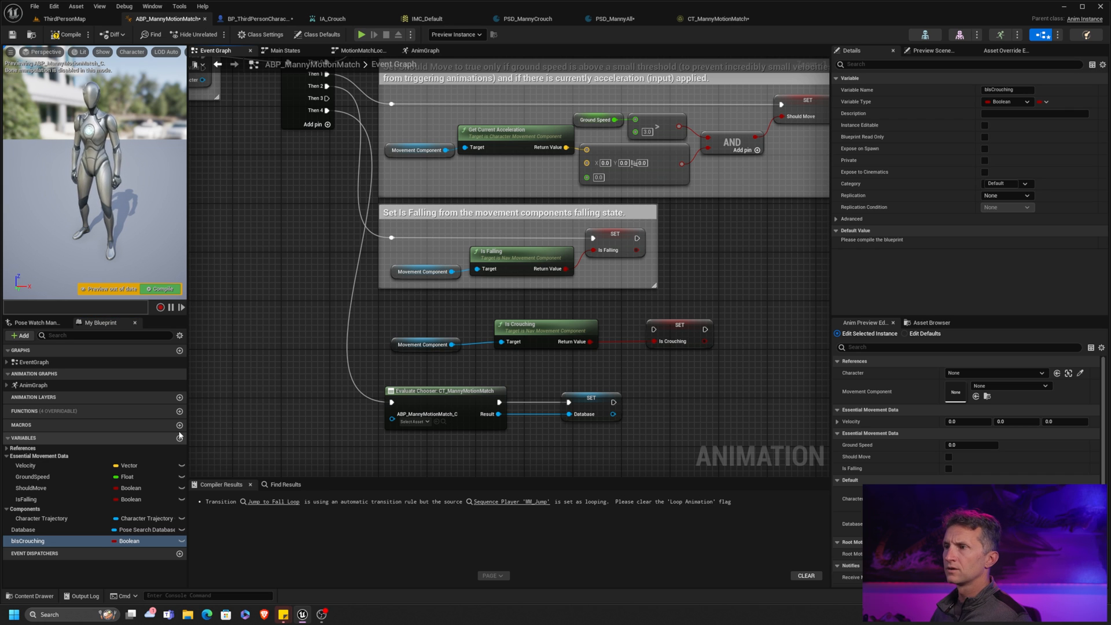
drag(327, 97, 654, 330)
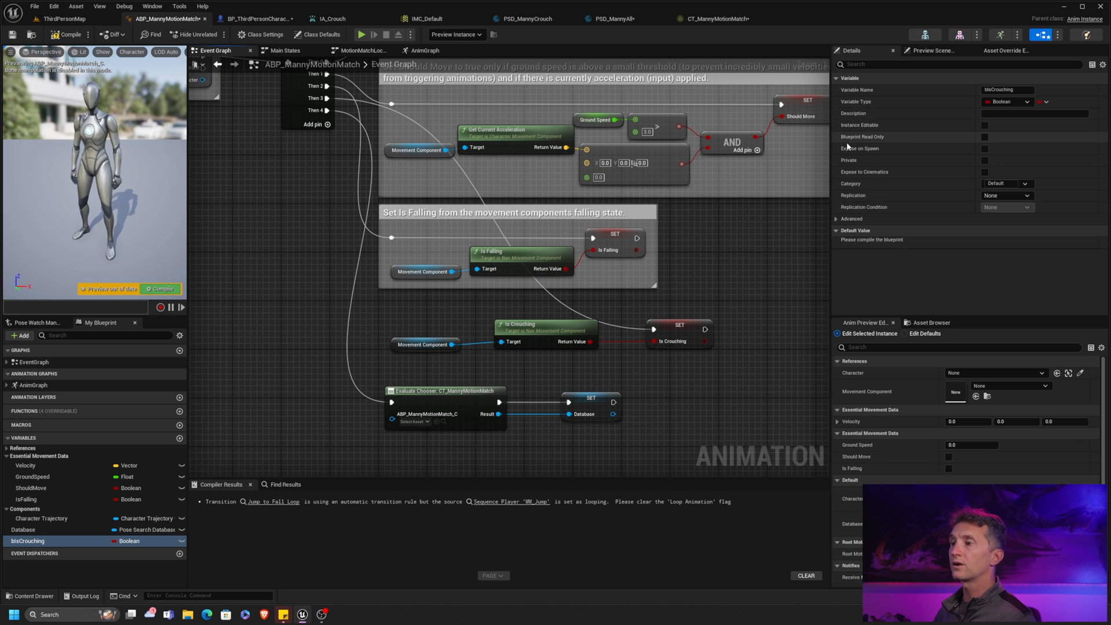
click(63, 38)
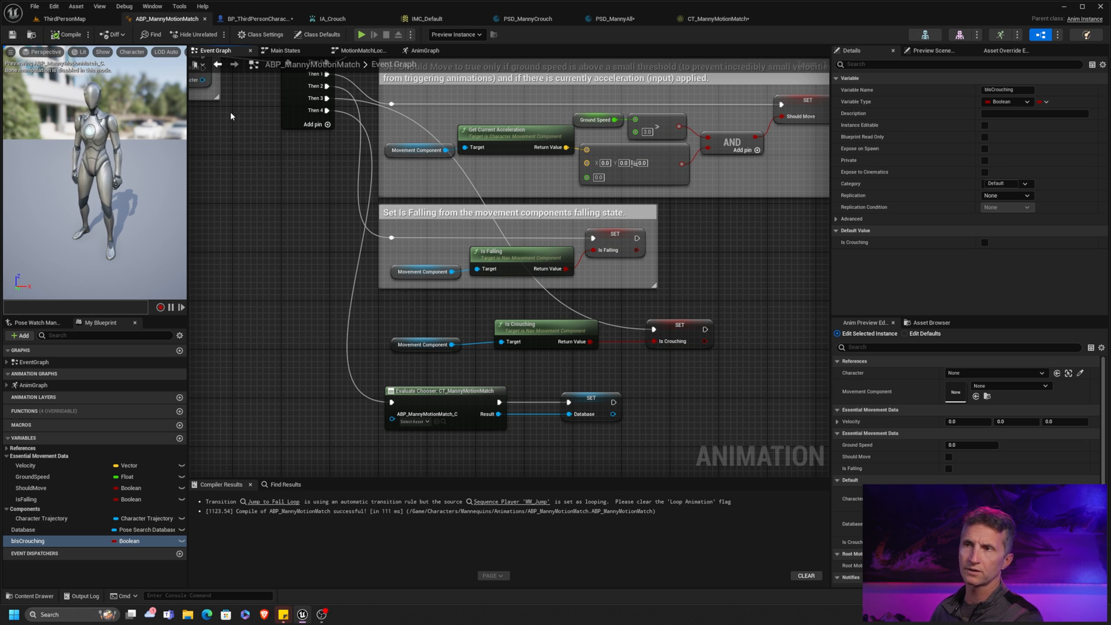
Step: Add an Is Crouching bool column to CT_MannyMotionMatch, true only for the PSD_MannyCrouch row
click(716, 19)
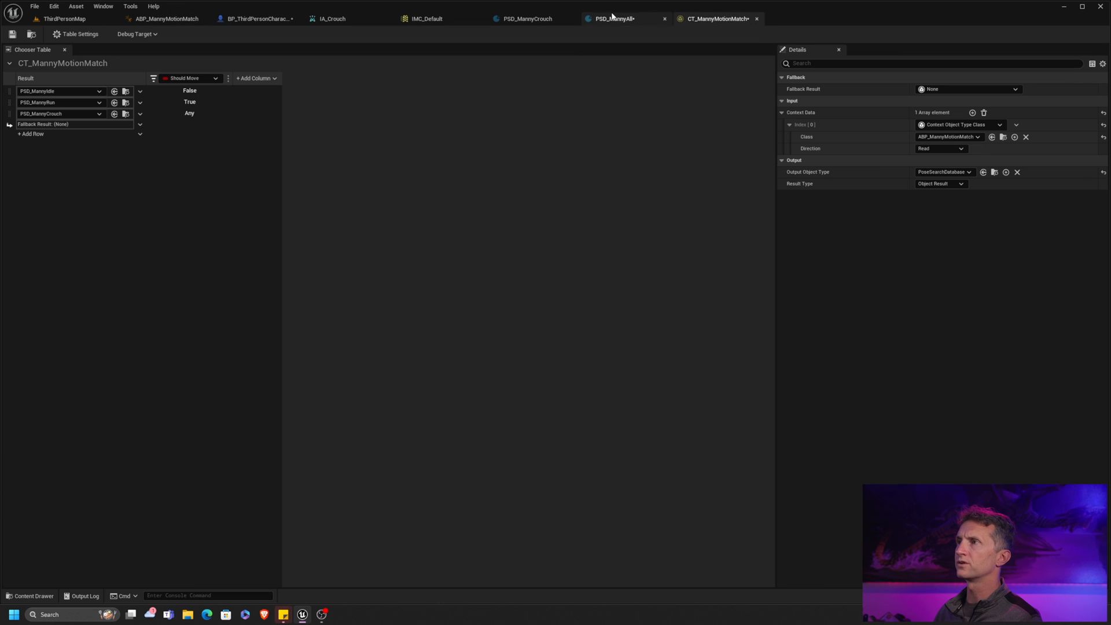
click(261, 78)
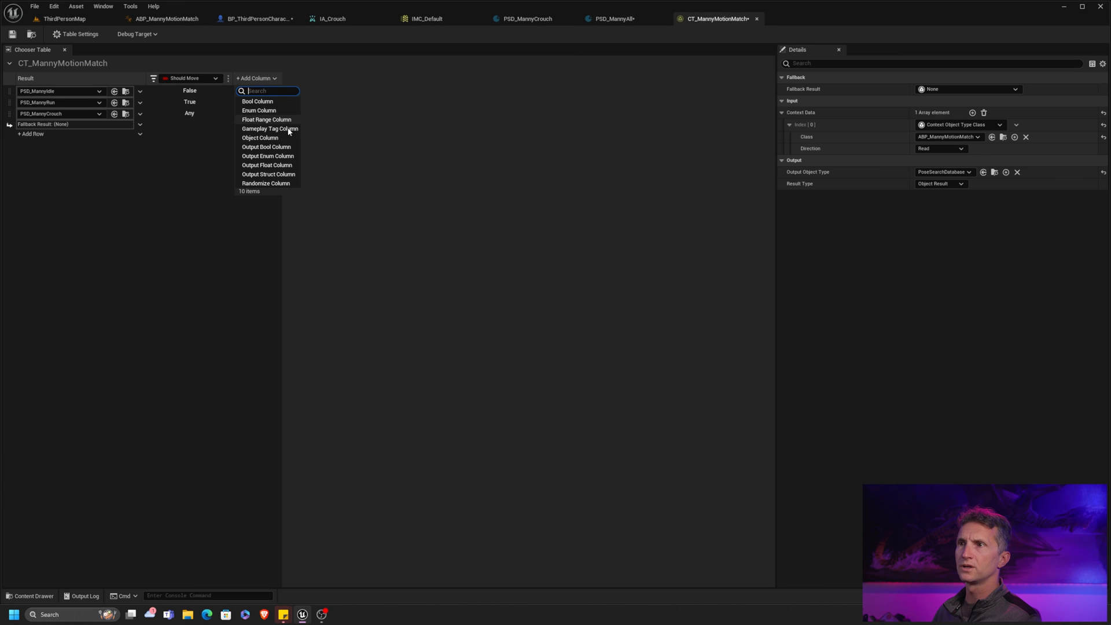
click(258, 102)
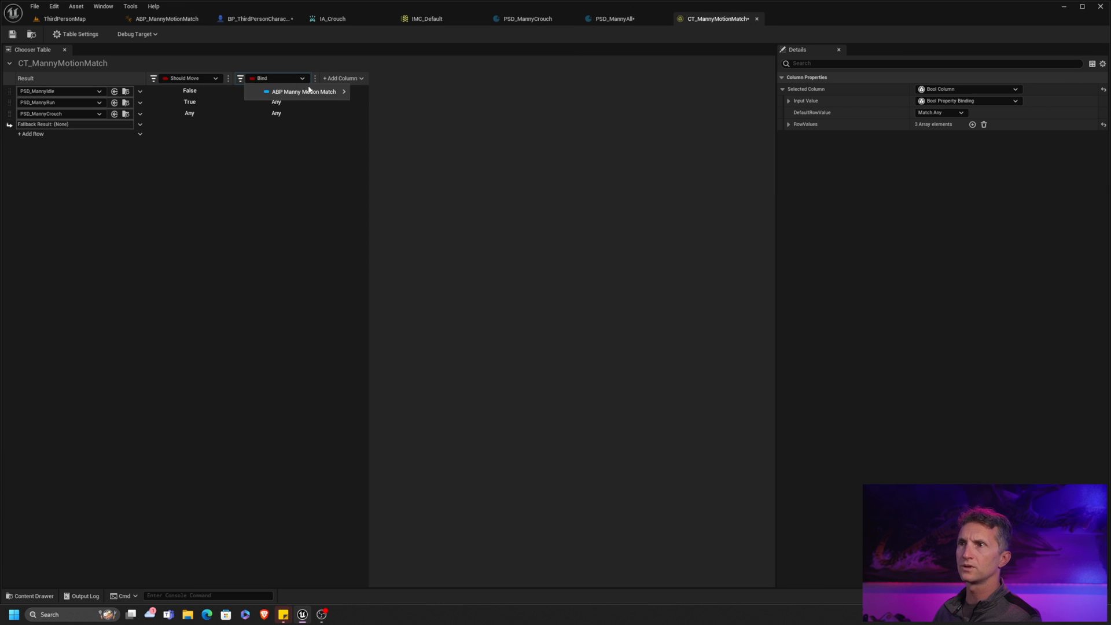
mouse_move(305, 92)
click(402, 127)
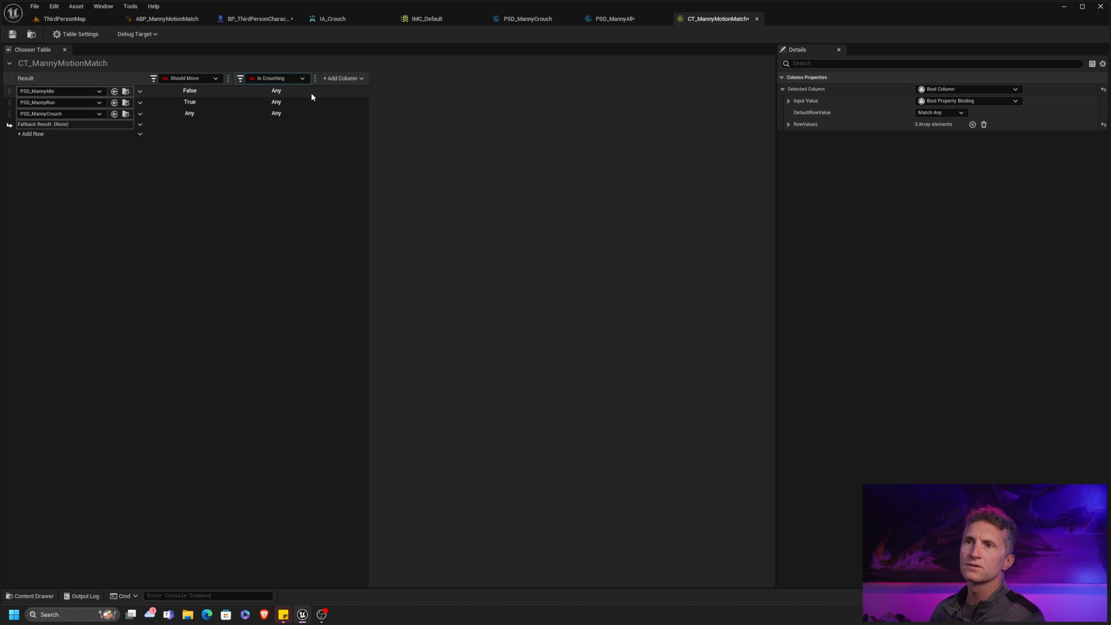
click(285, 94)
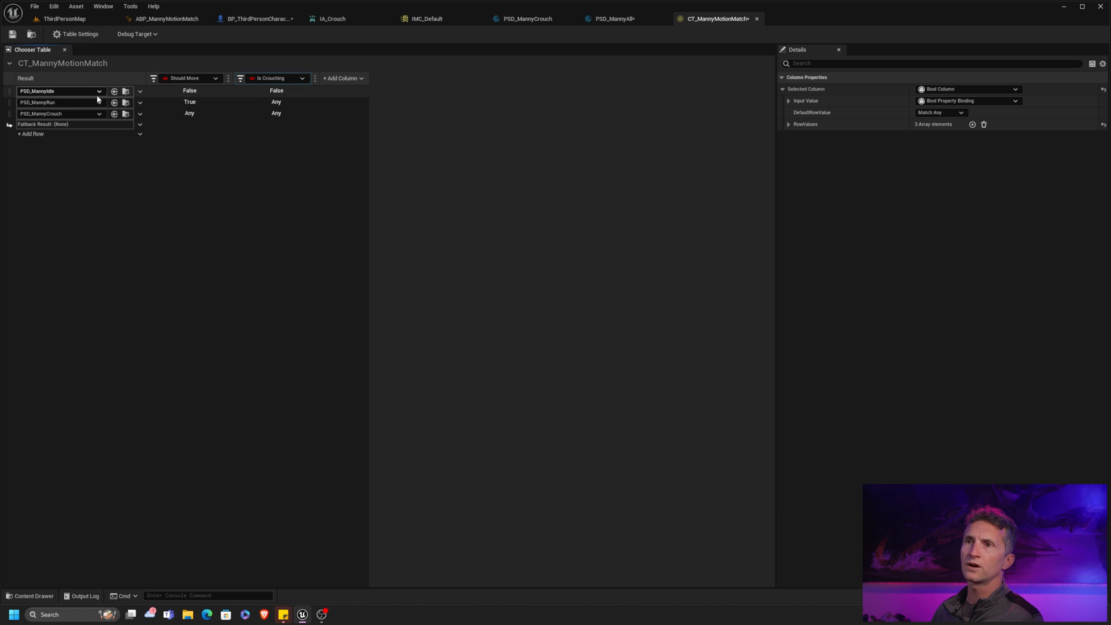
click(276, 102)
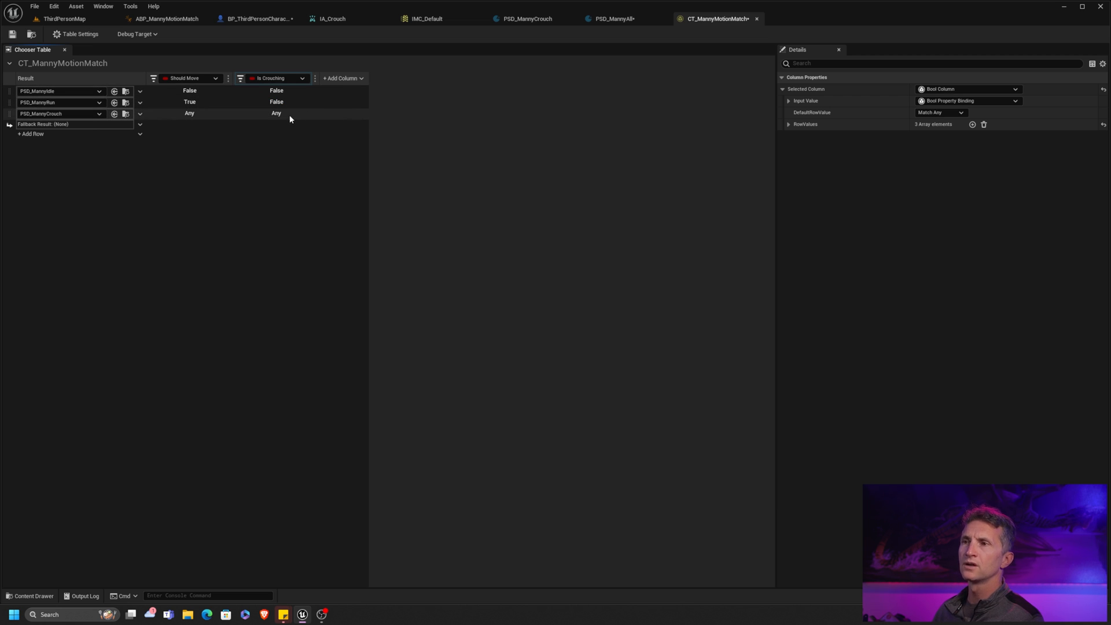
click(289, 115)
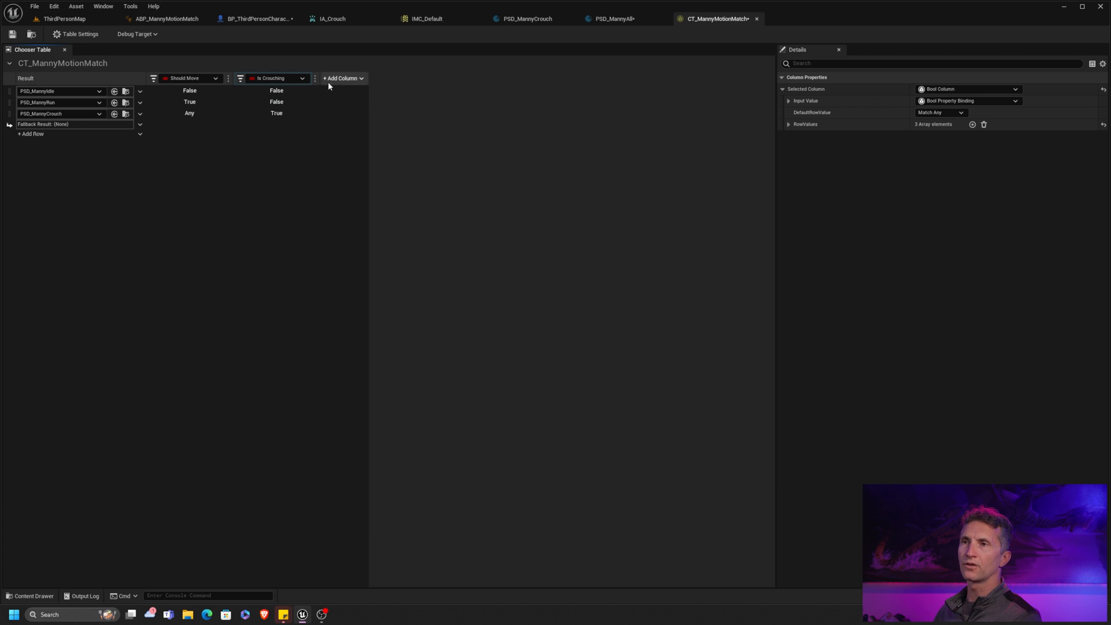
Step: Review the ABP_MannyMotionMatch AnimGraph and return to the ThirdPersonMap level
click(180, 19)
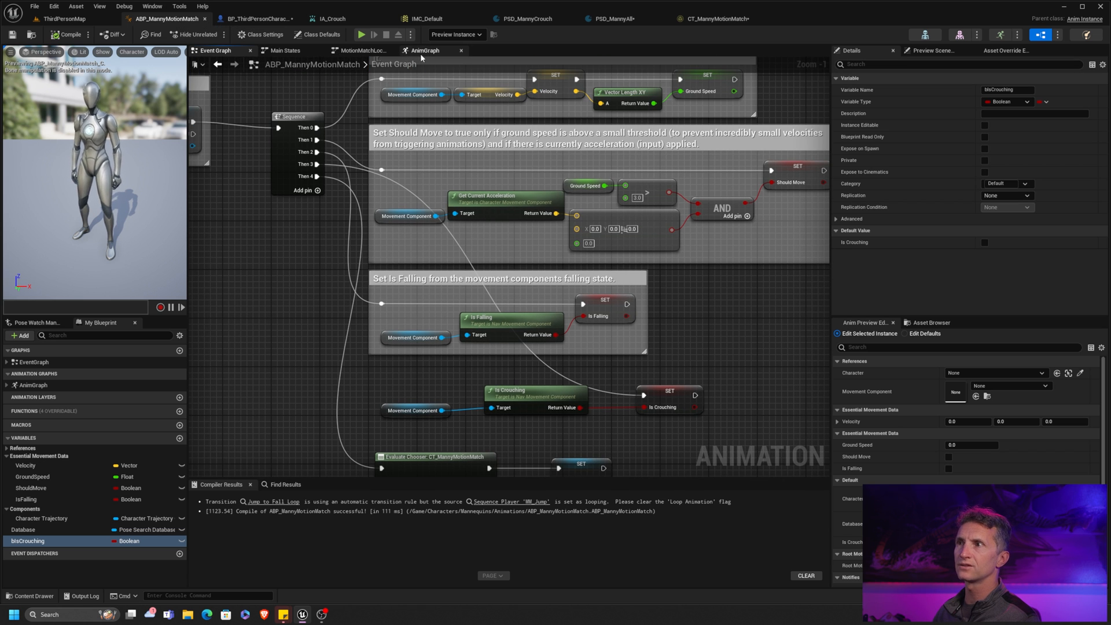
click(422, 51)
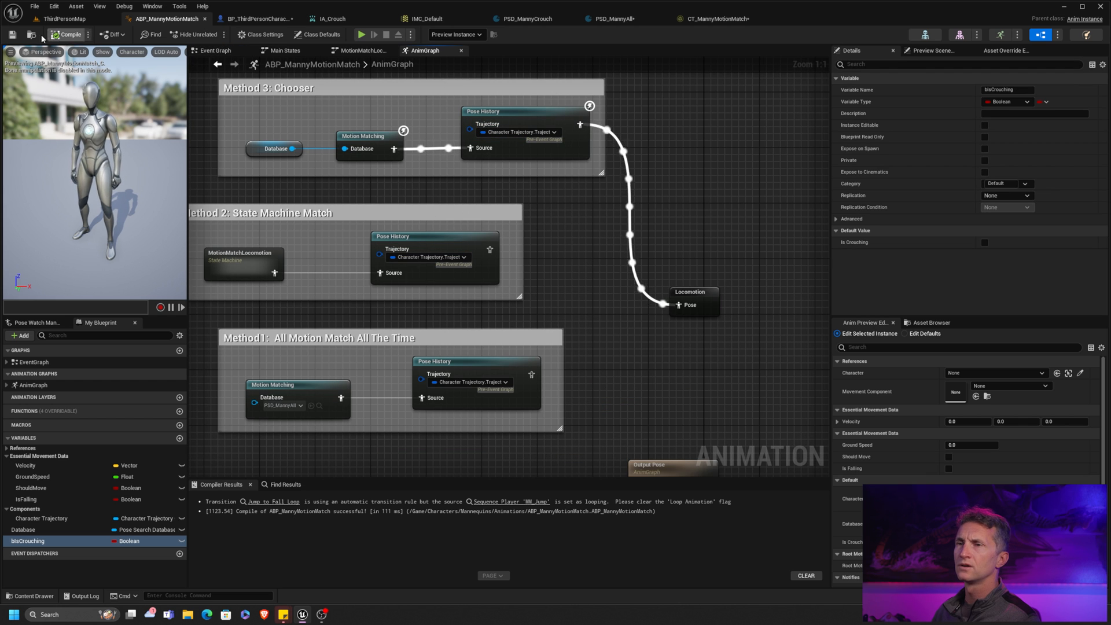
click(63, 18)
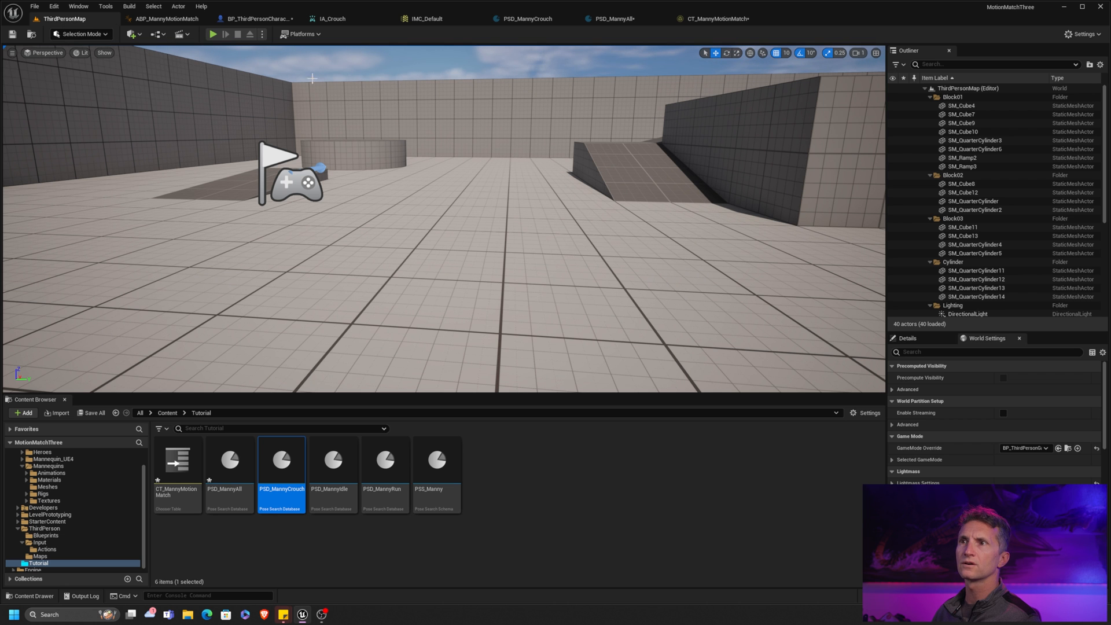
click(212, 34)
key(w)
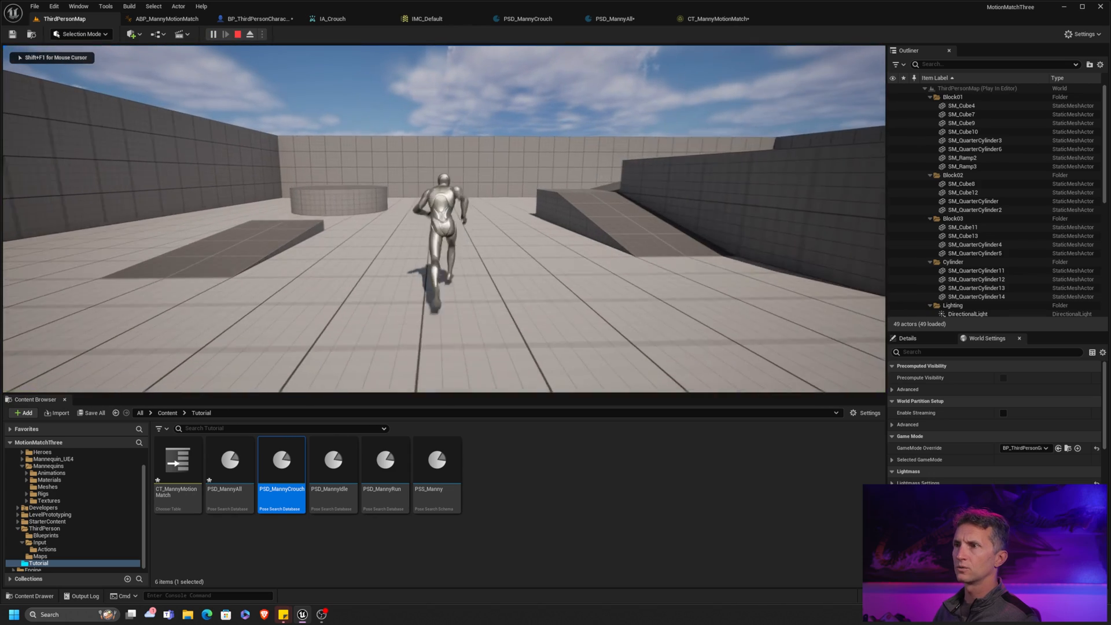
key(a)
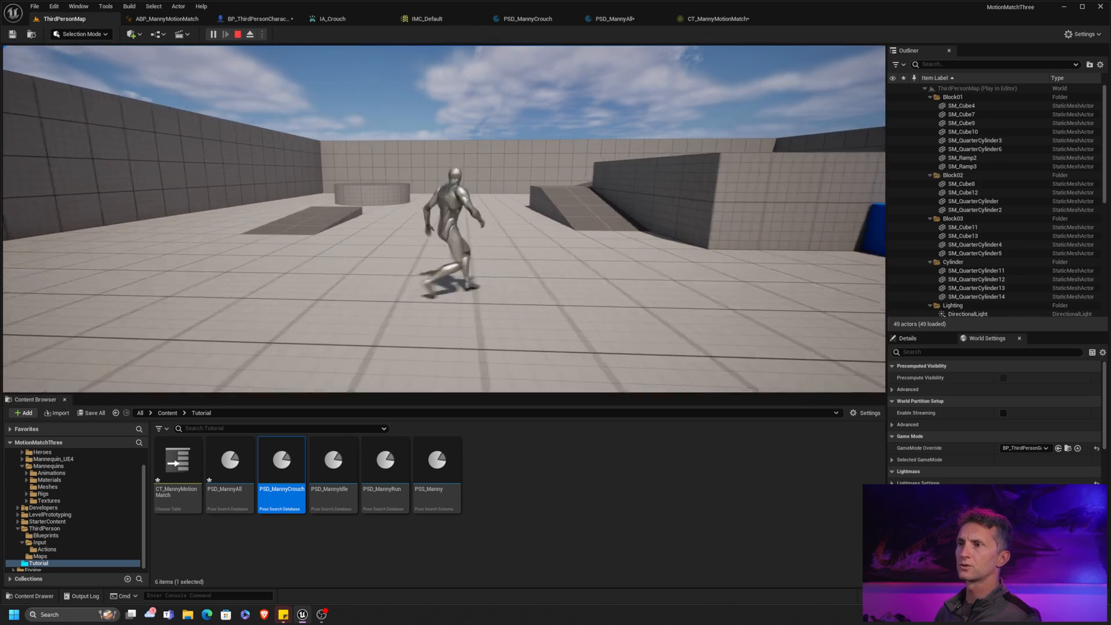
key(space)
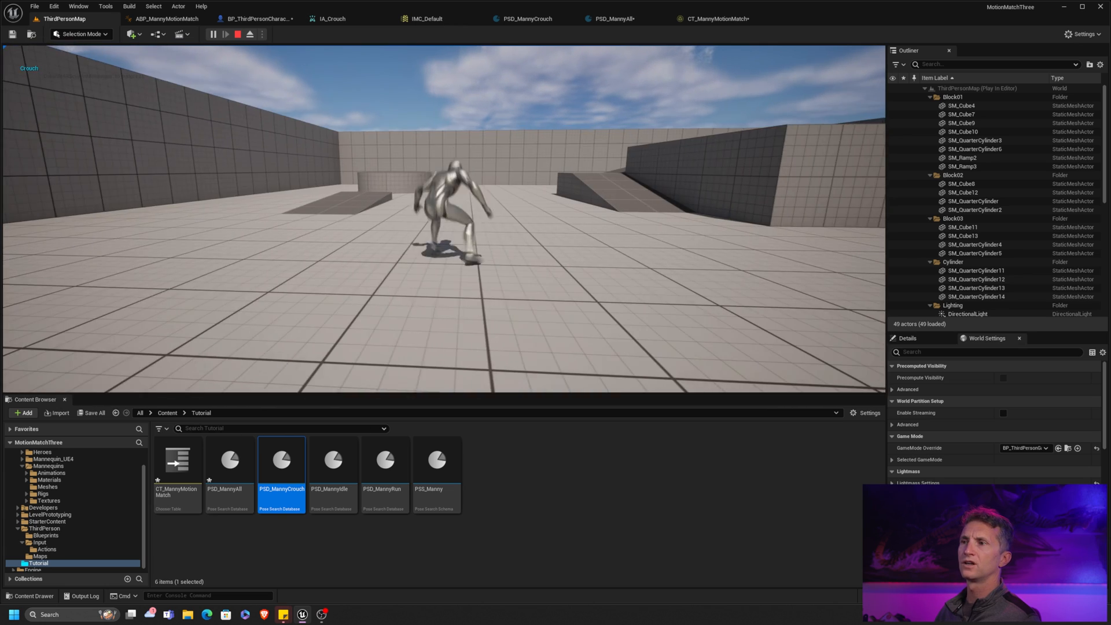
key(w)
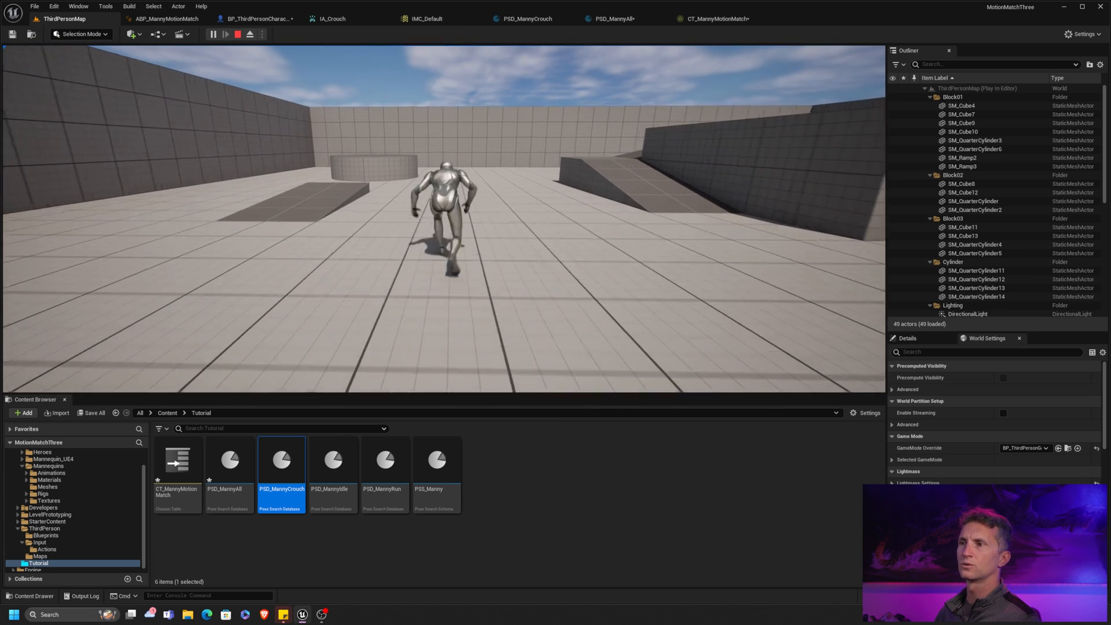
key(w)
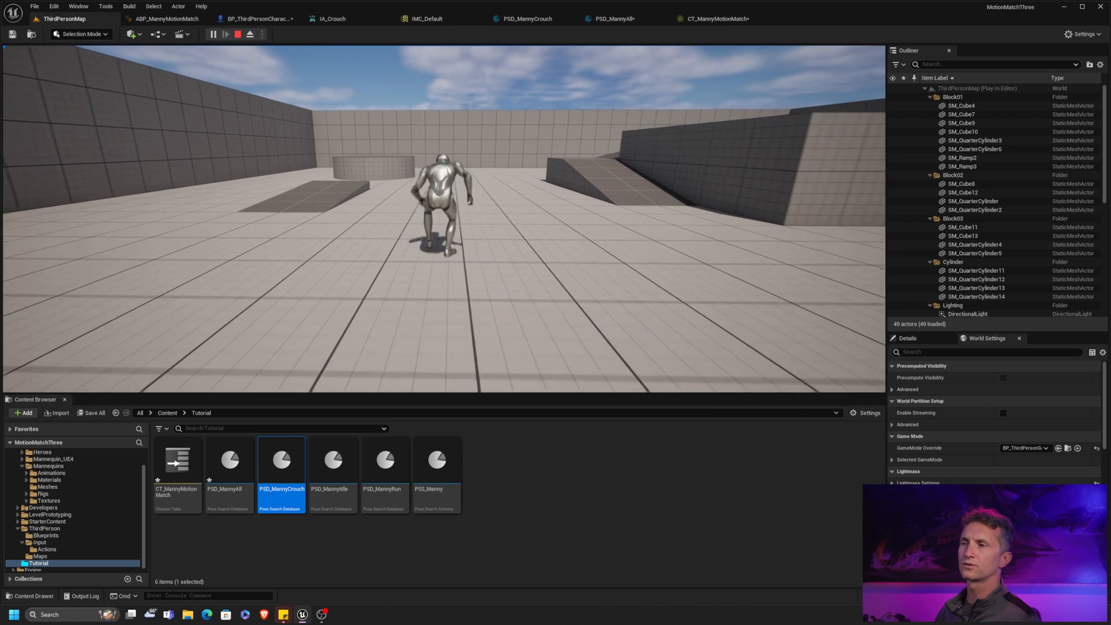
key(w)
key(w)
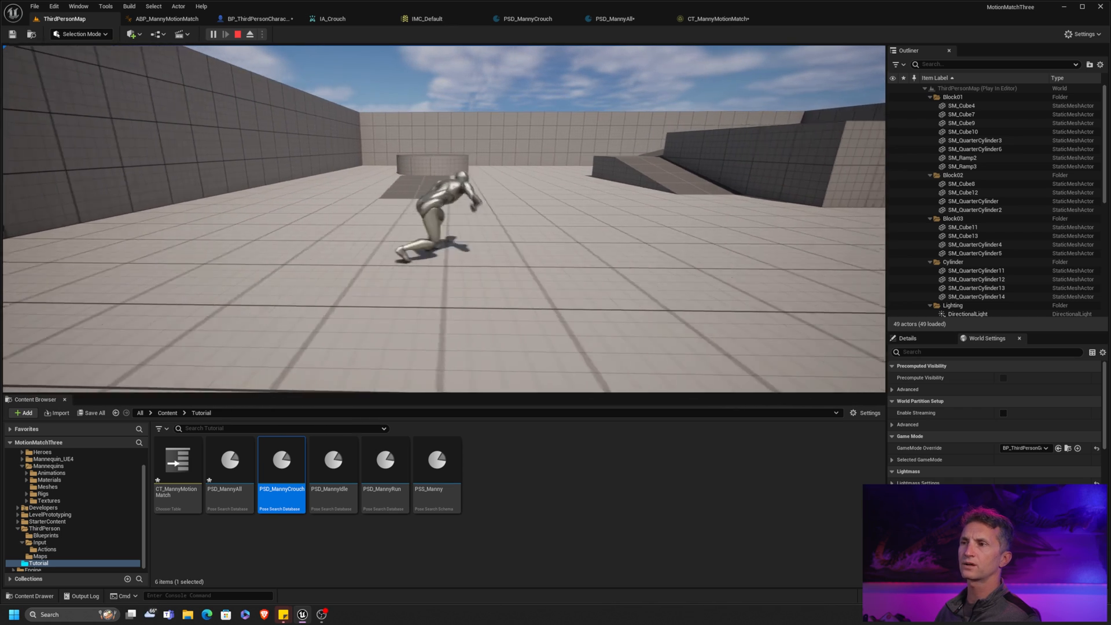
key(w)
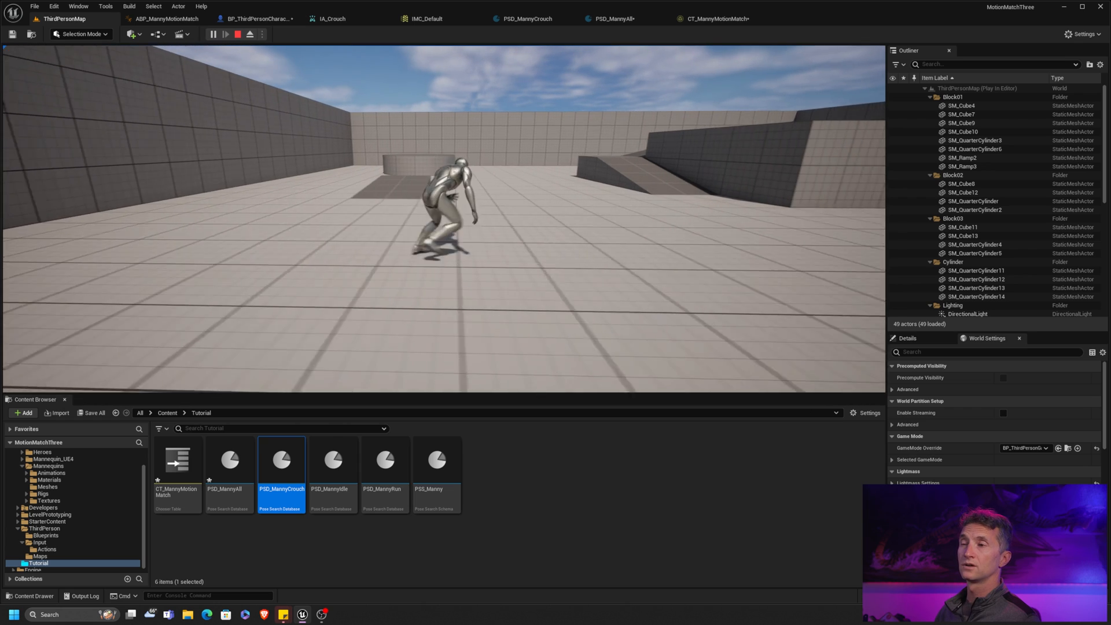
key(c)
key(w)
key(w)
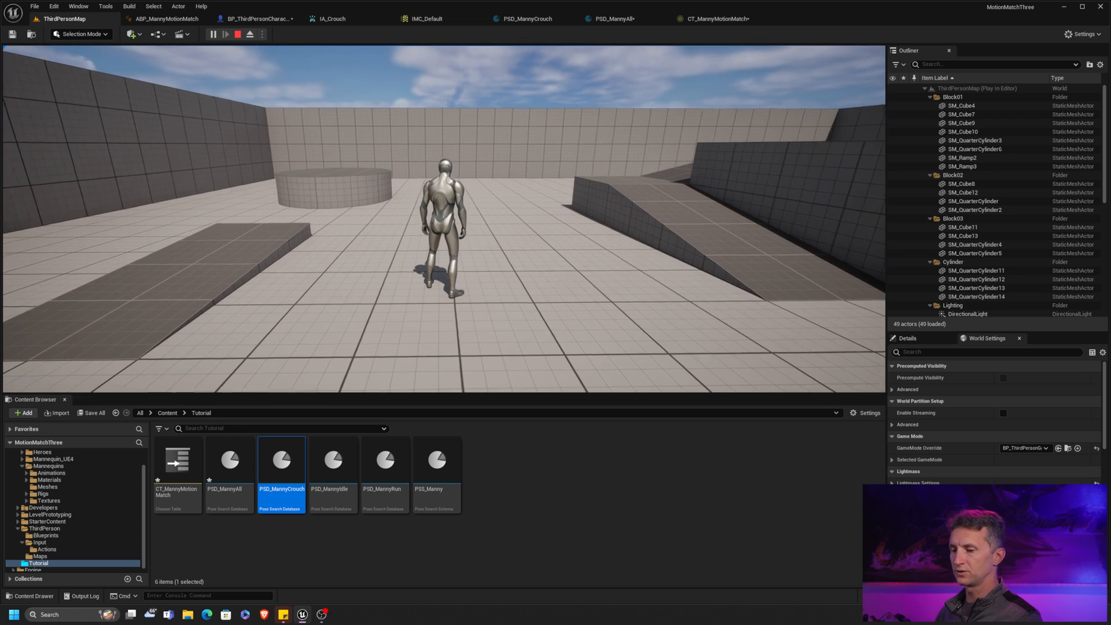
key(w)
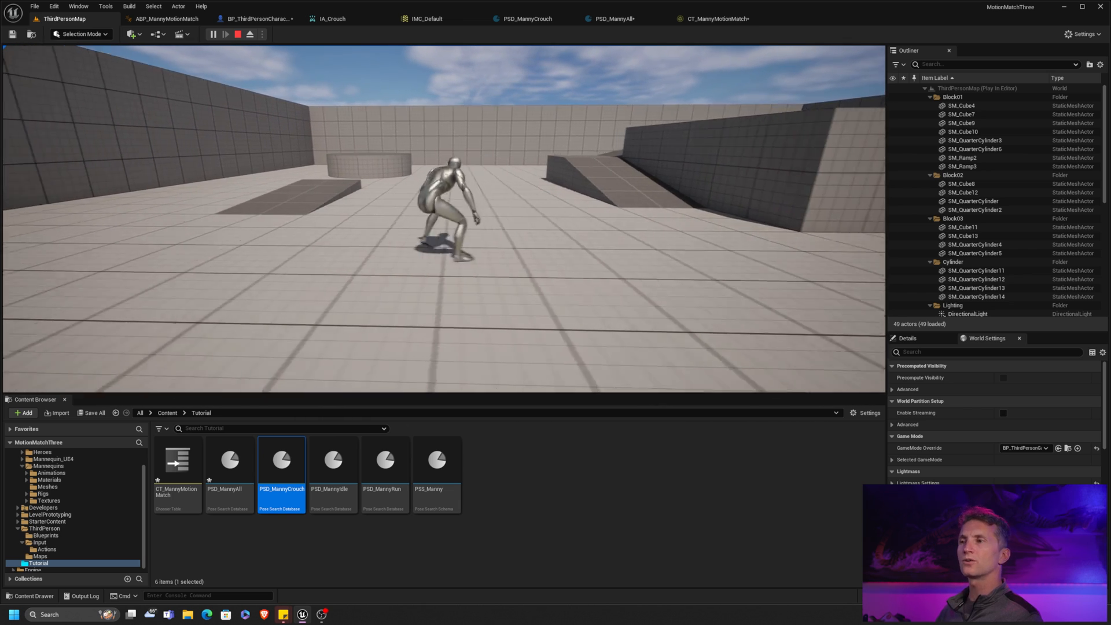
key(c)
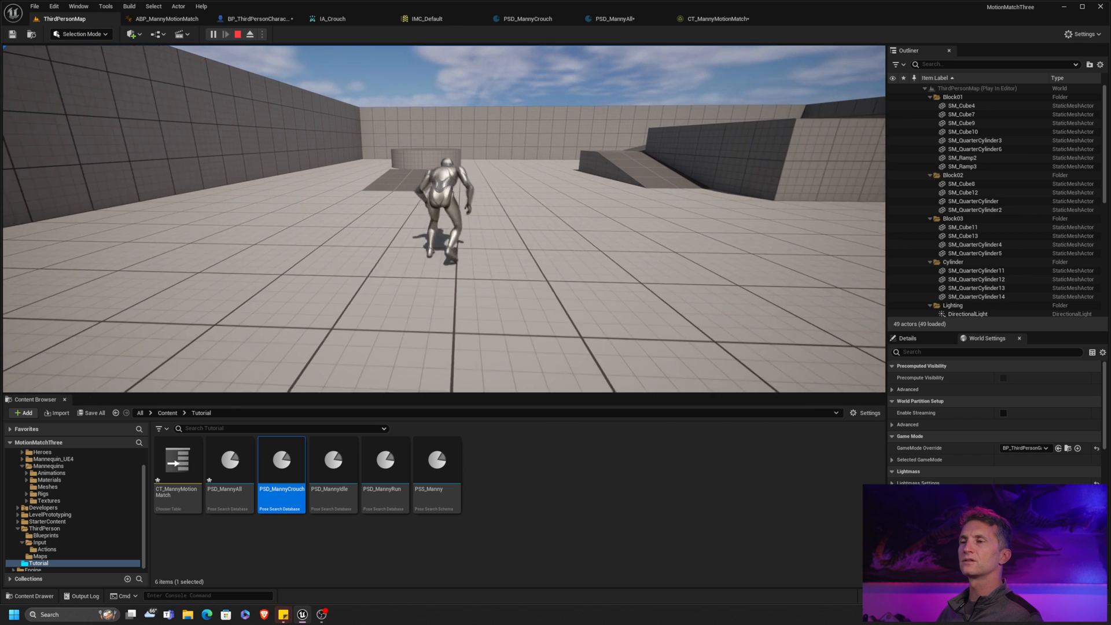
key(c)
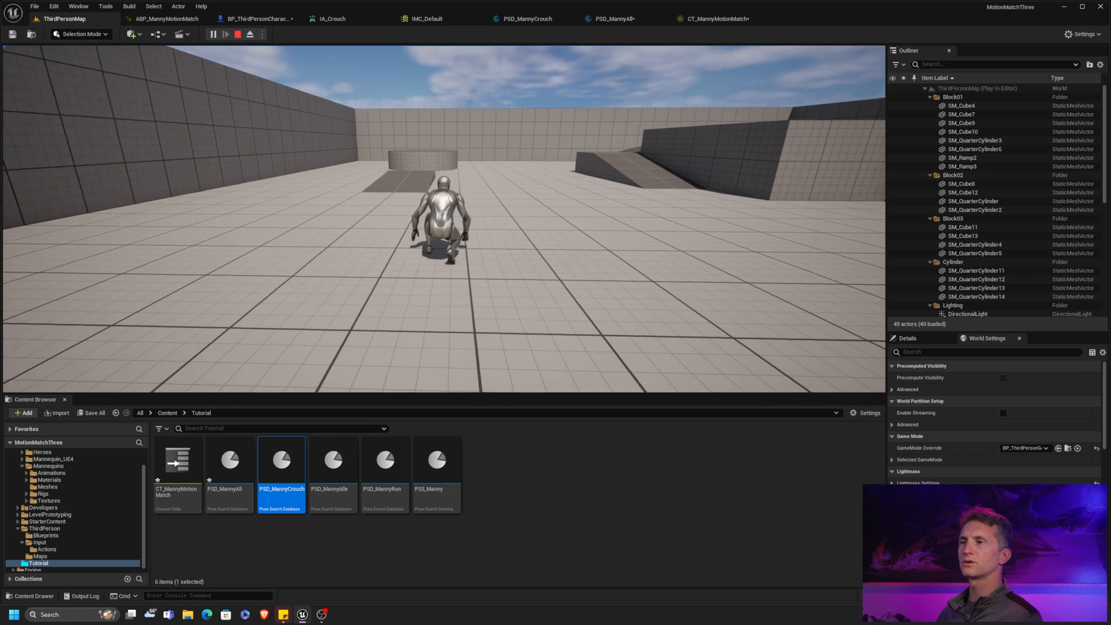
key(c)
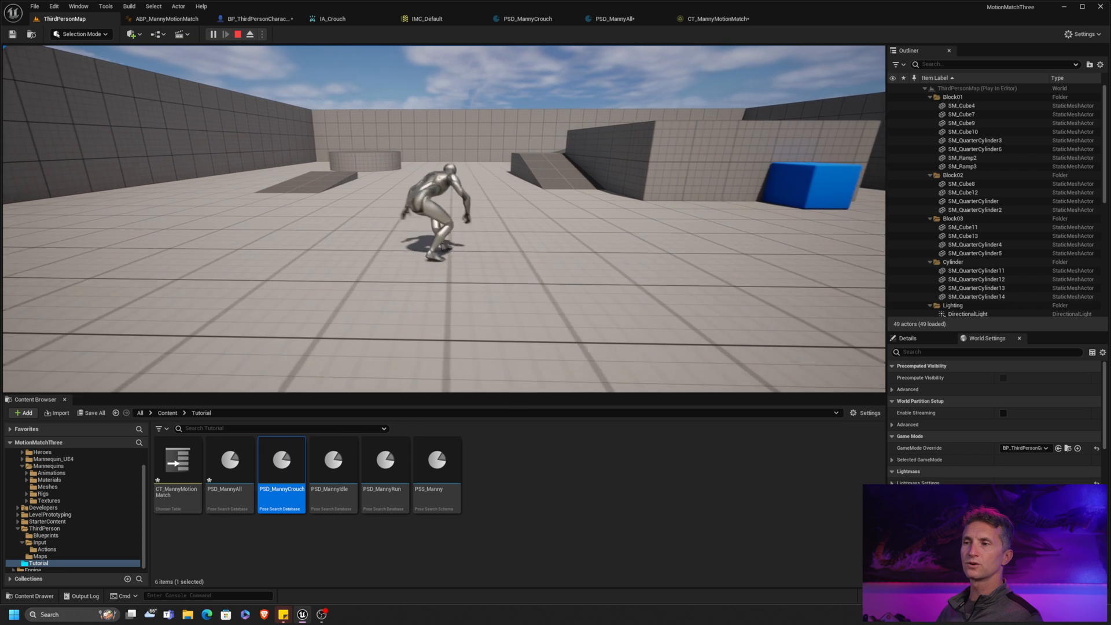
key(c)
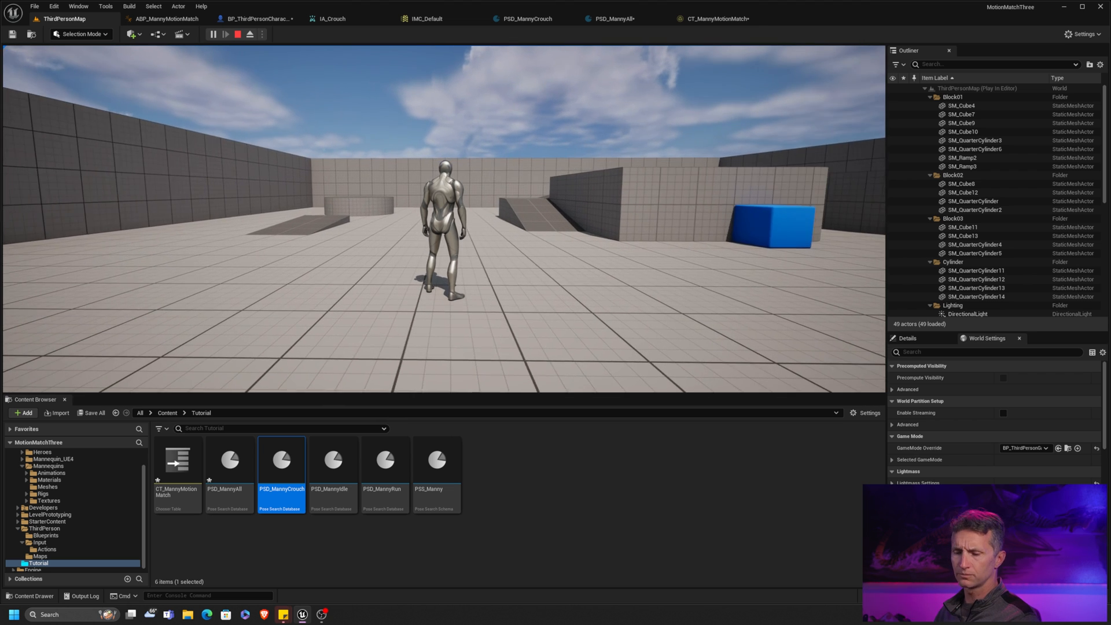
key(Escape)
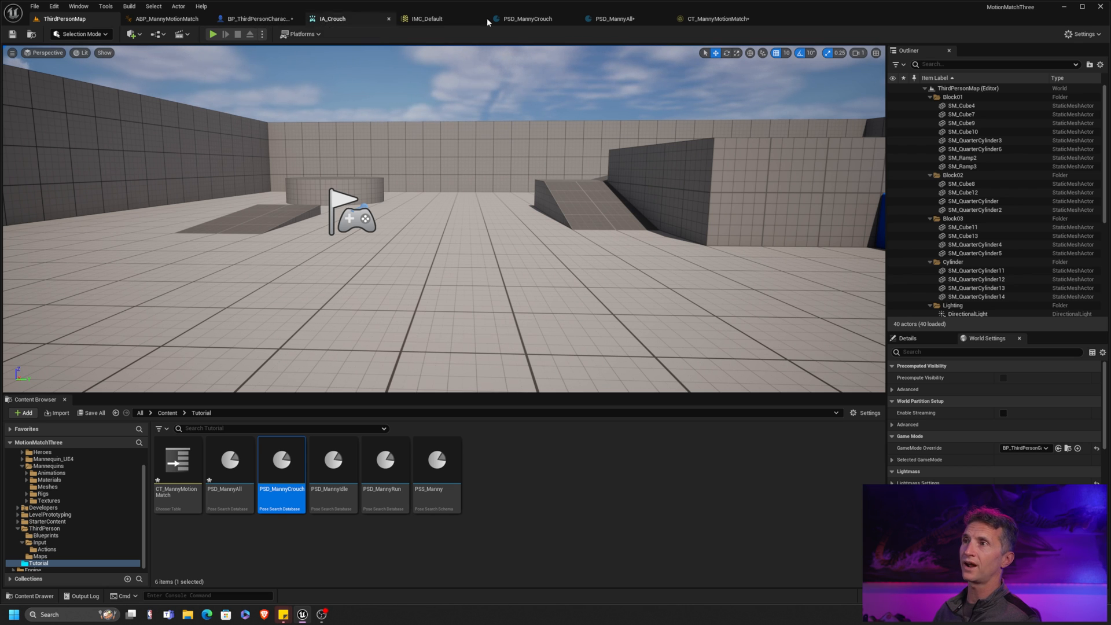
Step: Wire Method 2's Pose History into Locomotion and open the MotionMatchLocomotion state machine
click(718, 19)
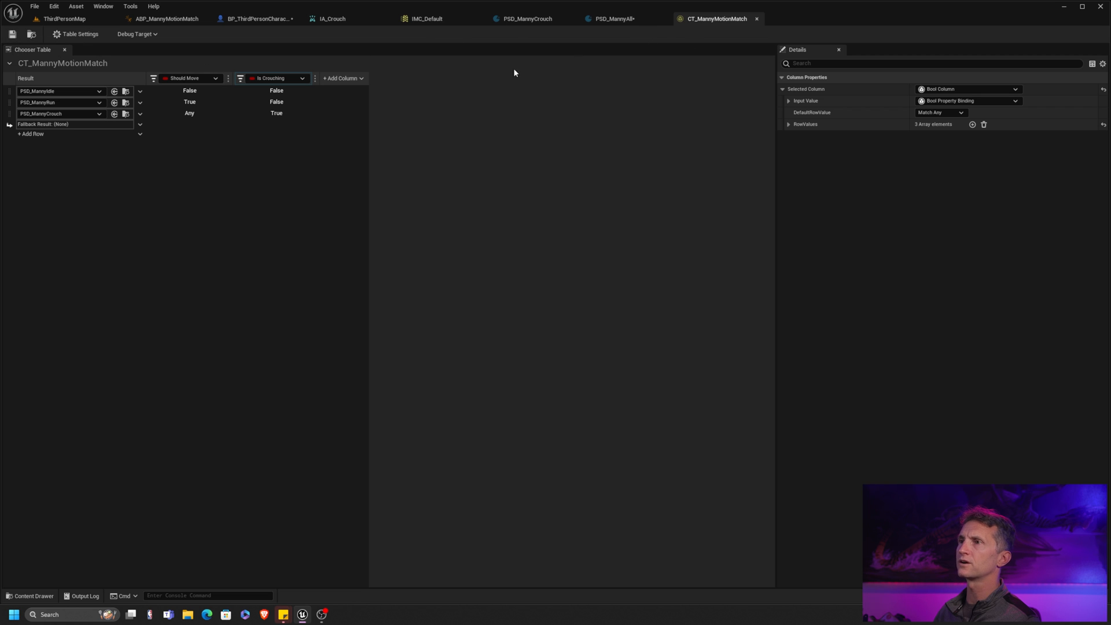
click(174, 21)
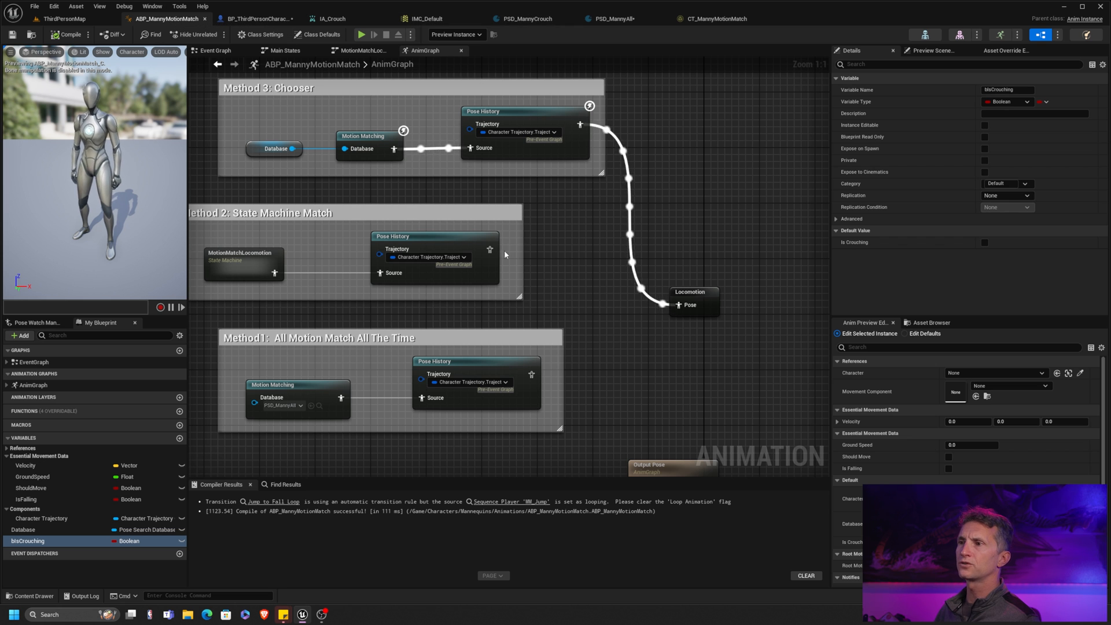
drag(490, 249, 678, 304)
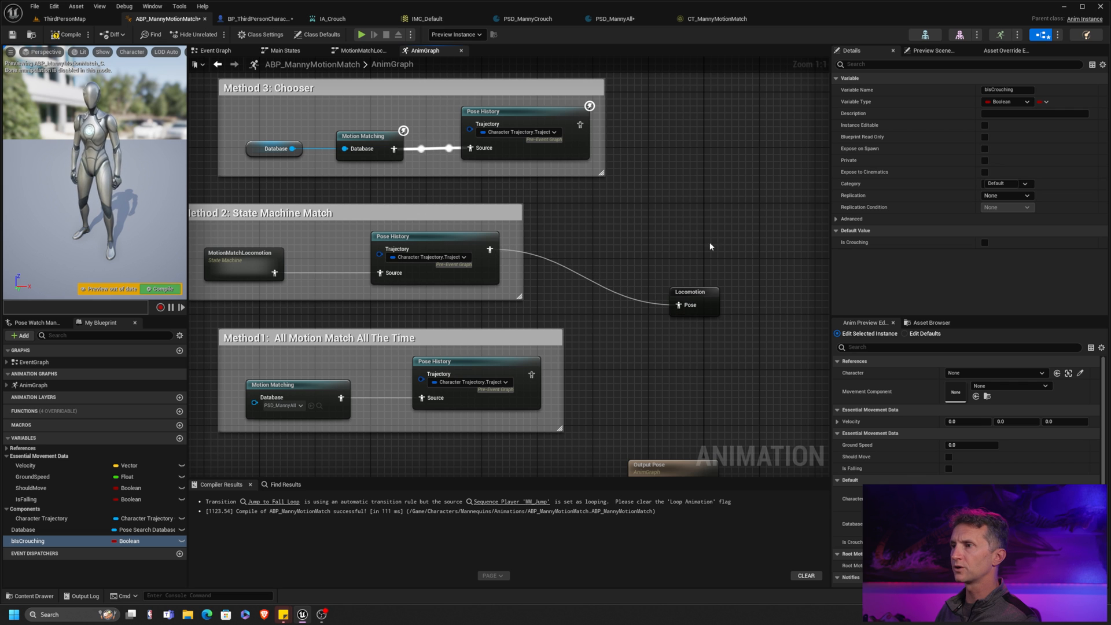
right_drag(694, 239, 789, 207)
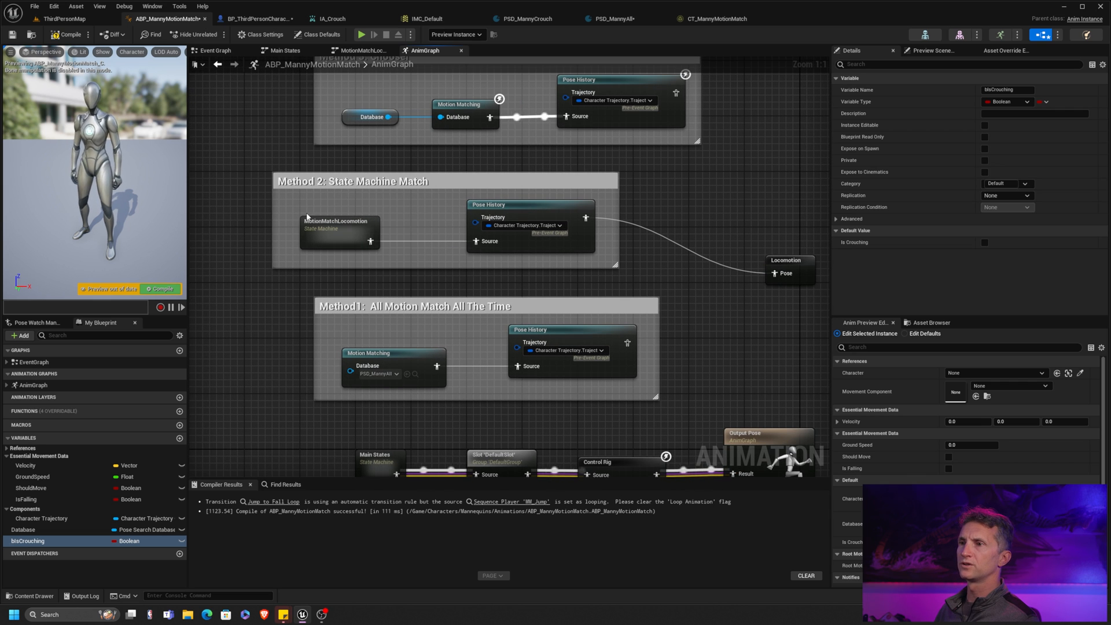
double_click(360, 228)
right_drag(517, 132, 454, 176)
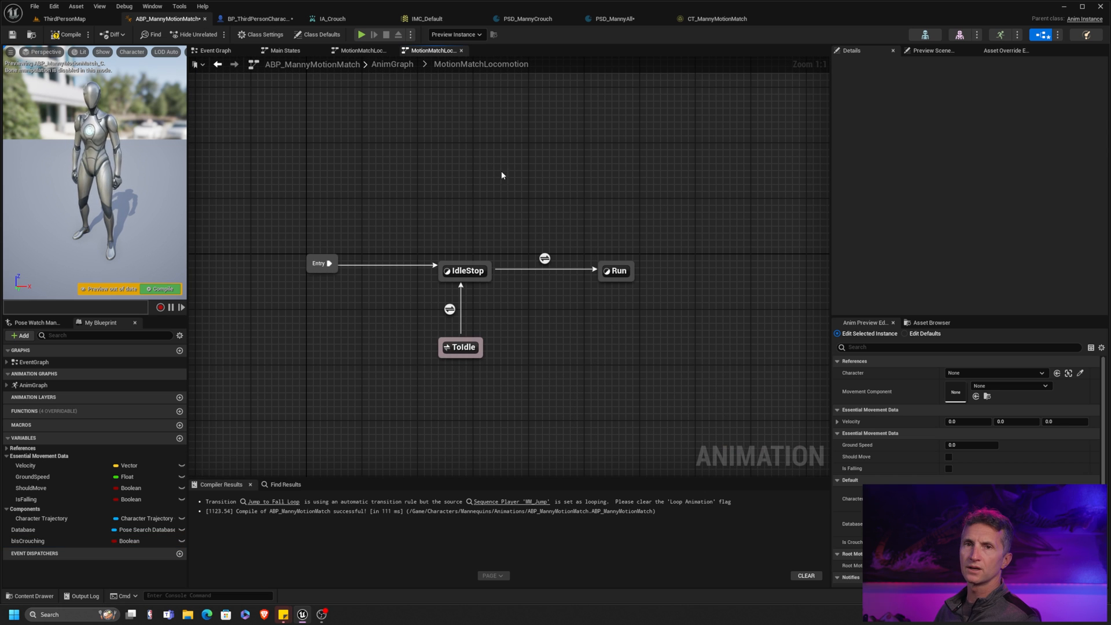
Step: Add a new Crouch state to the state machine, placed above IdleStop
mouse_move(501, 160)
right_down()
mouse_move(476, 169)
mouse_move(464, 203)
right_up()
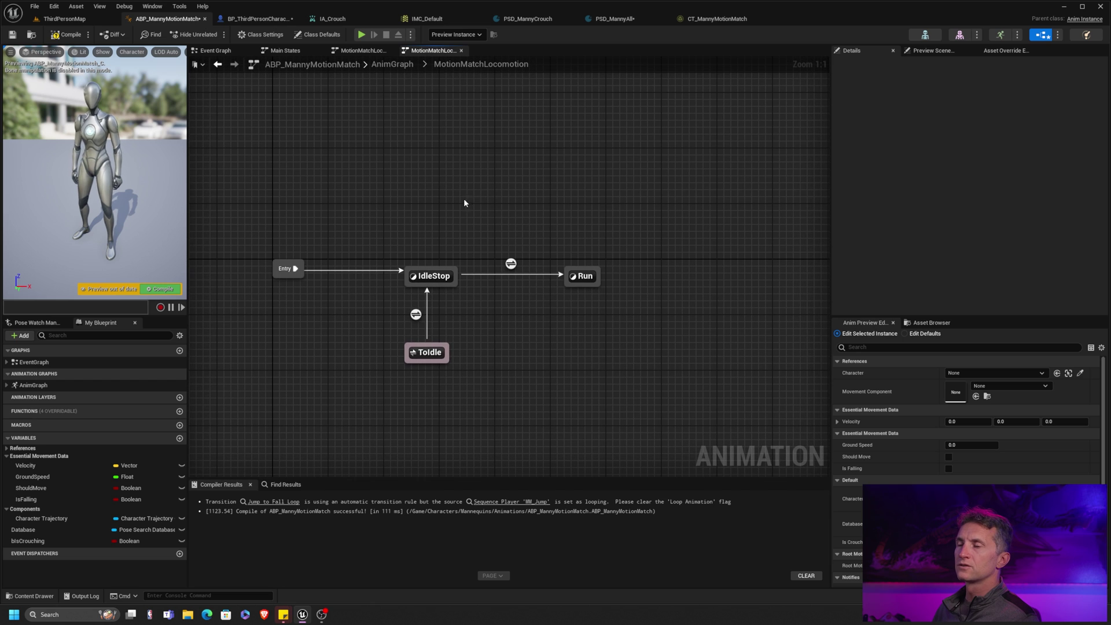
right_click(425, 207)
click(460, 236)
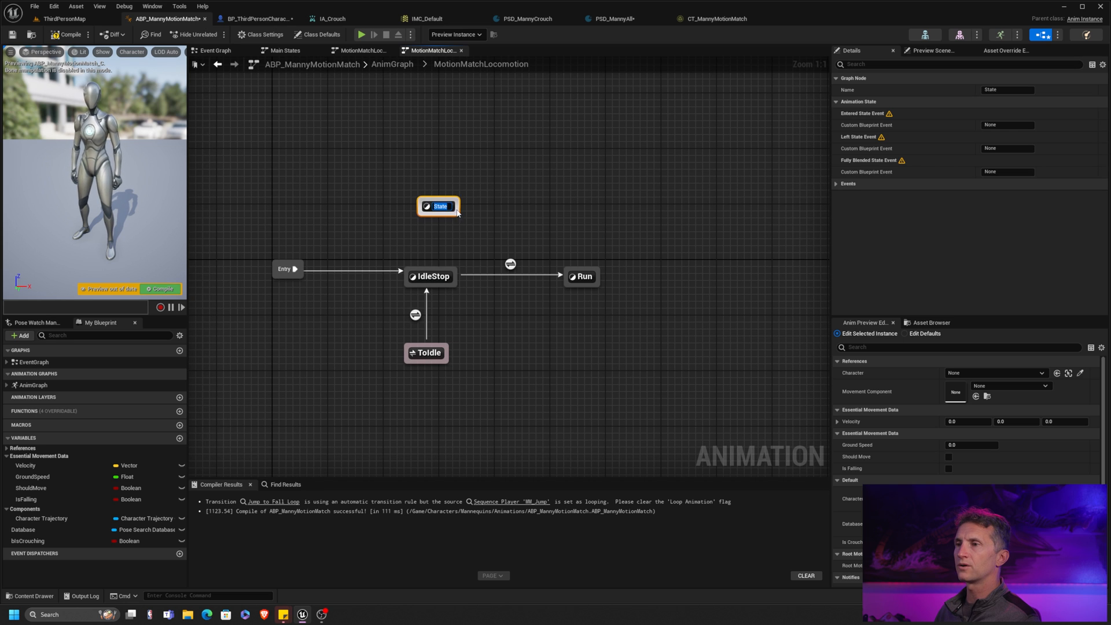
text(Crouch)
key(Return)
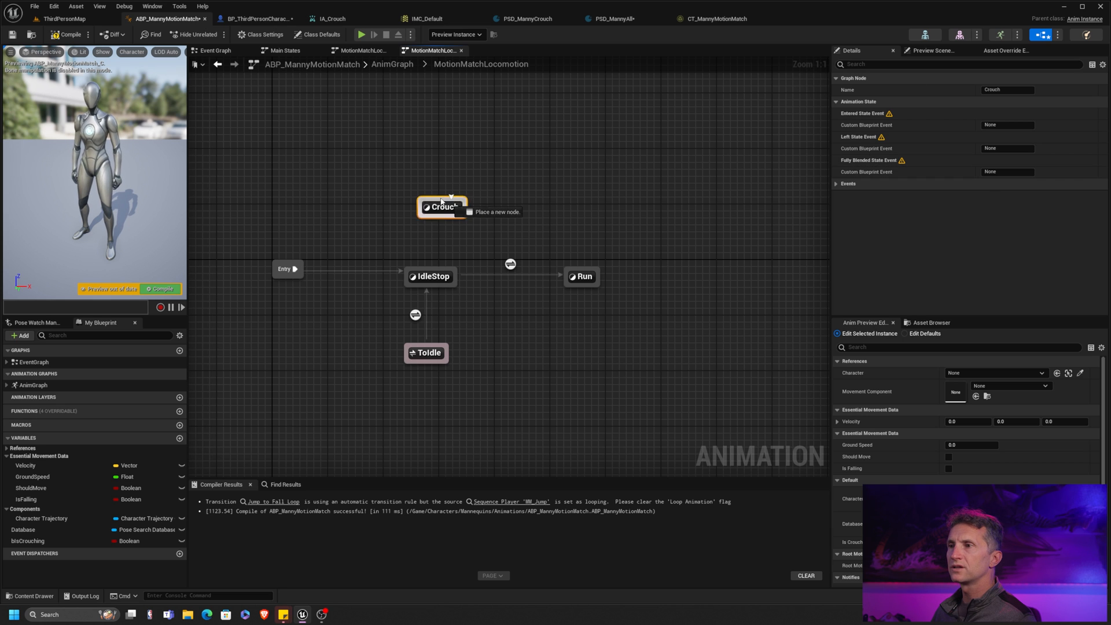
mouse_move(443, 207)
mouse_down()
mouse_move(424, 186)
mouse_move(446, 195)
mouse_move(438, 188)
mouse_up()
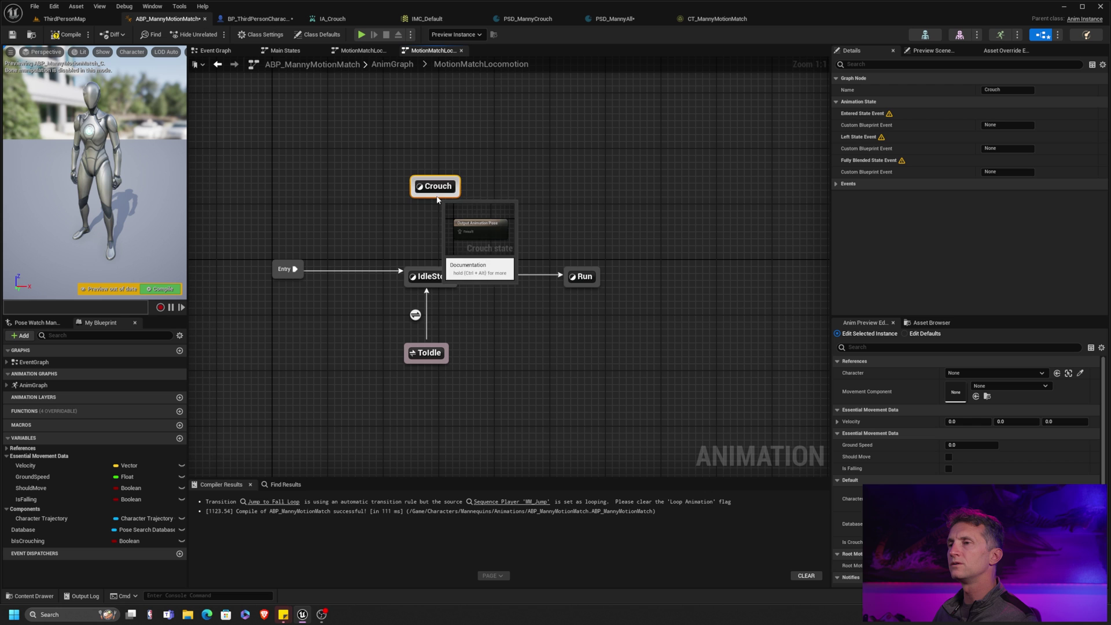
Step: Copy the Run state's Motion Matching node into Crouch and wire it to the output pose
right_click(599, 276)
double_click(580, 276)
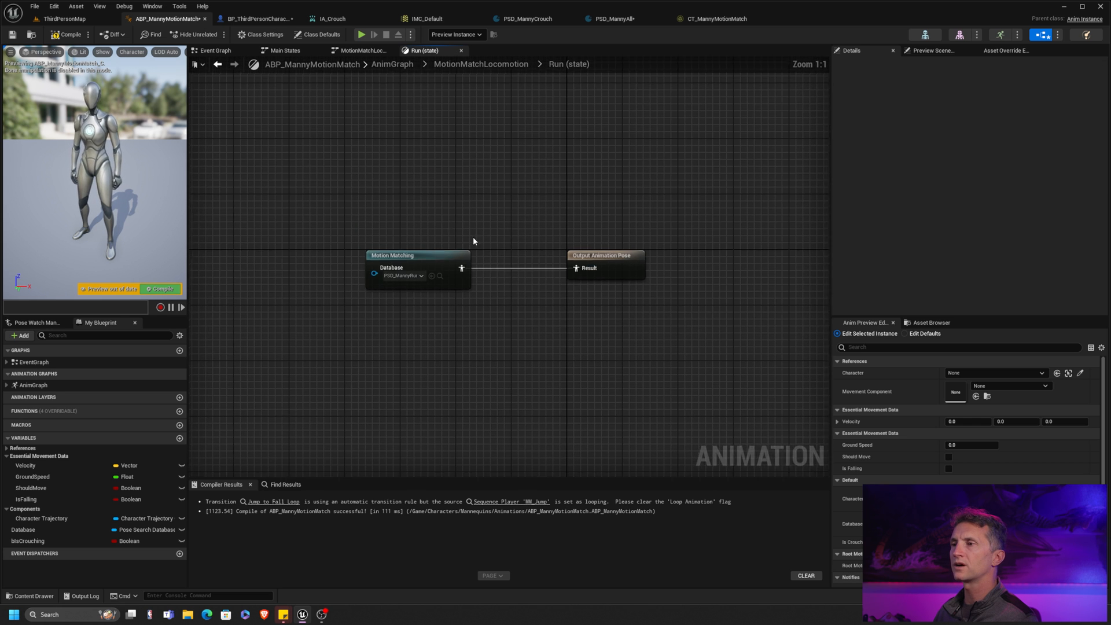
drag(374, 218, 511, 285)
click(478, 68)
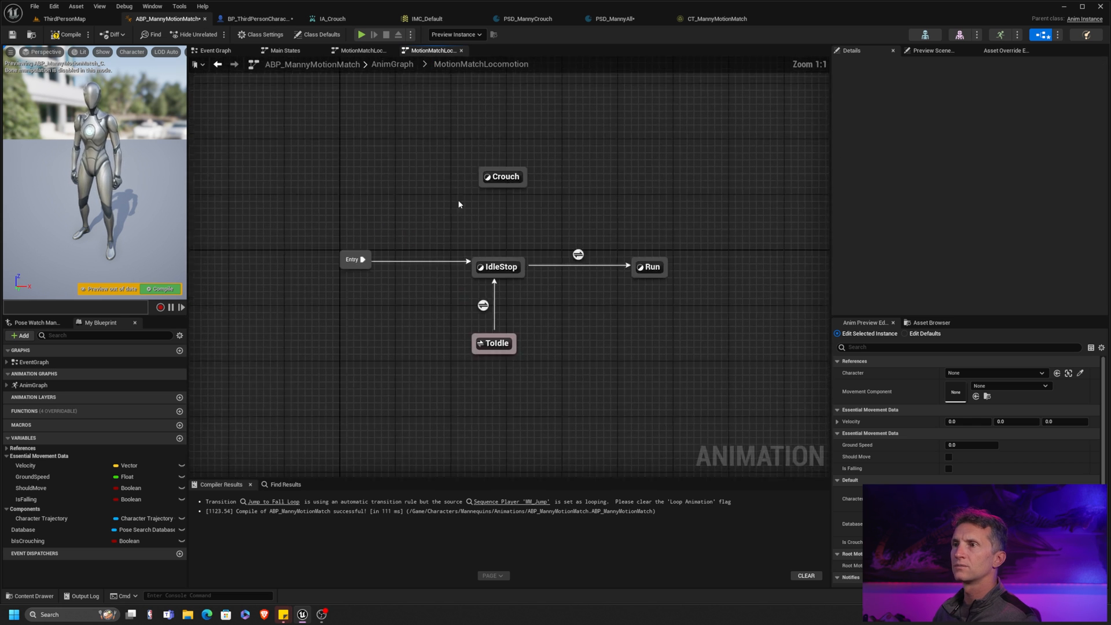
double_click(513, 183)
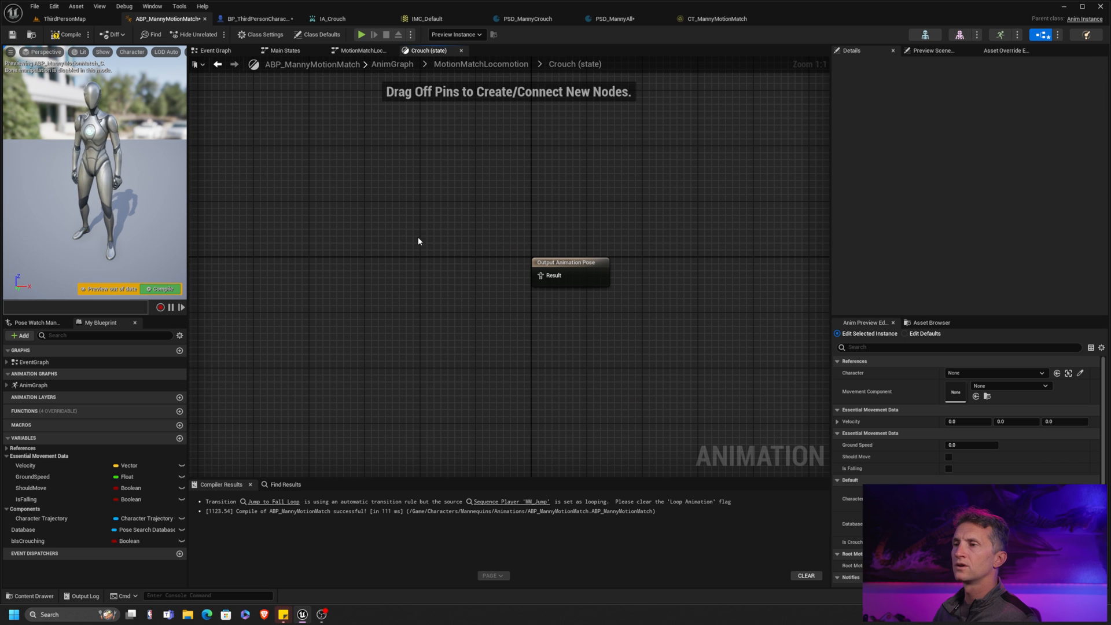
key(ctrl+v)
drag(454, 275, 539, 275)
Step: Set the Crouch Motion Matching database to PSD_MannyCrouch, then compile and save
click(412, 283)
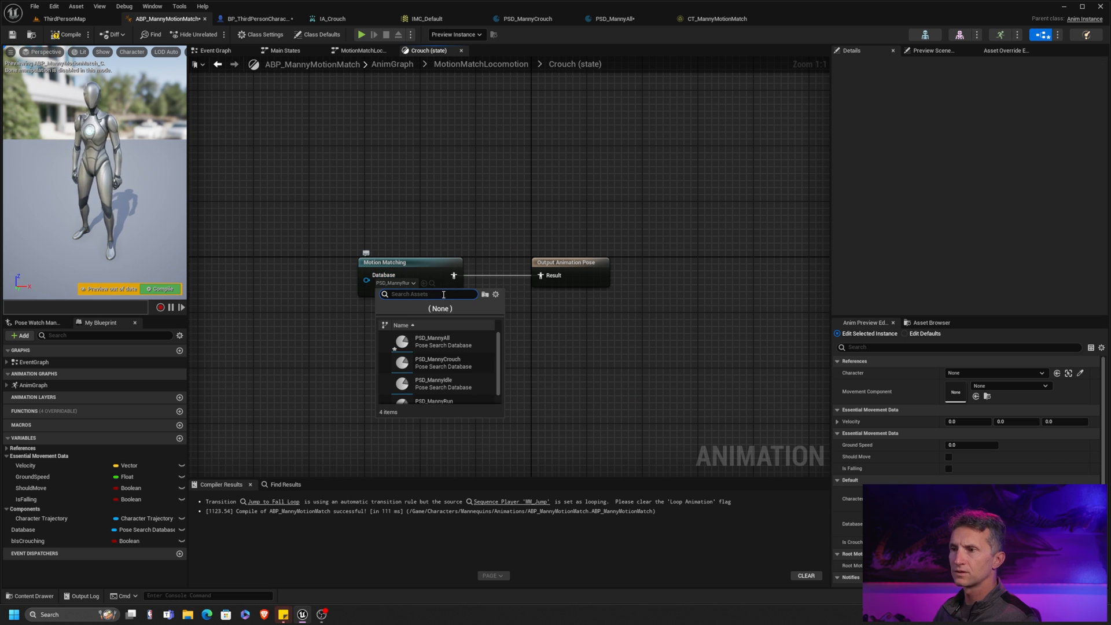
click(455, 366)
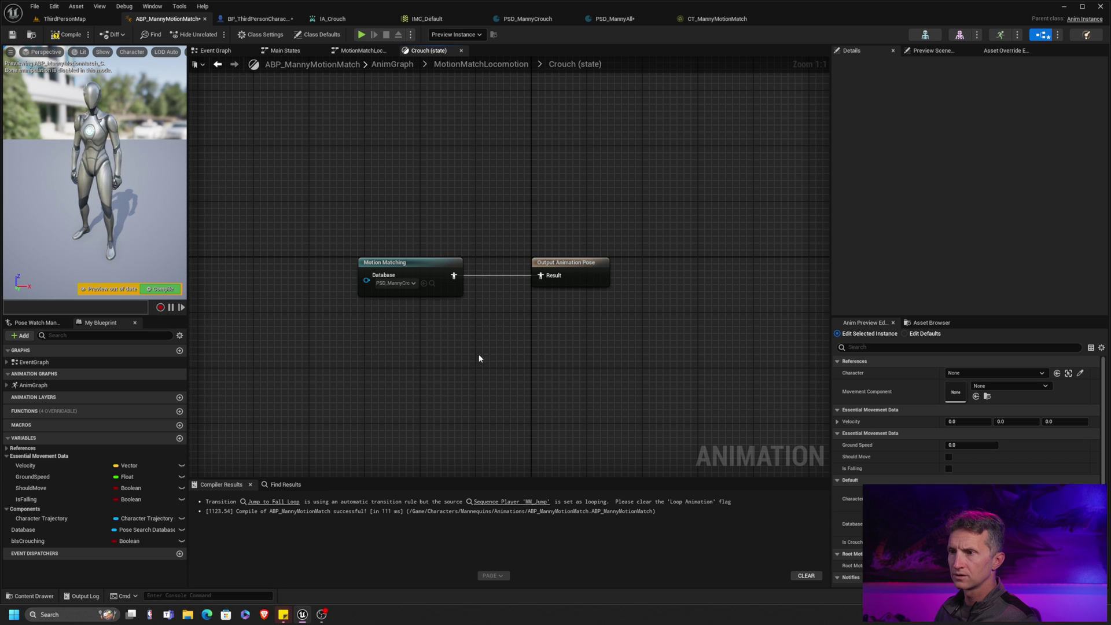
click(68, 35)
click(12, 36)
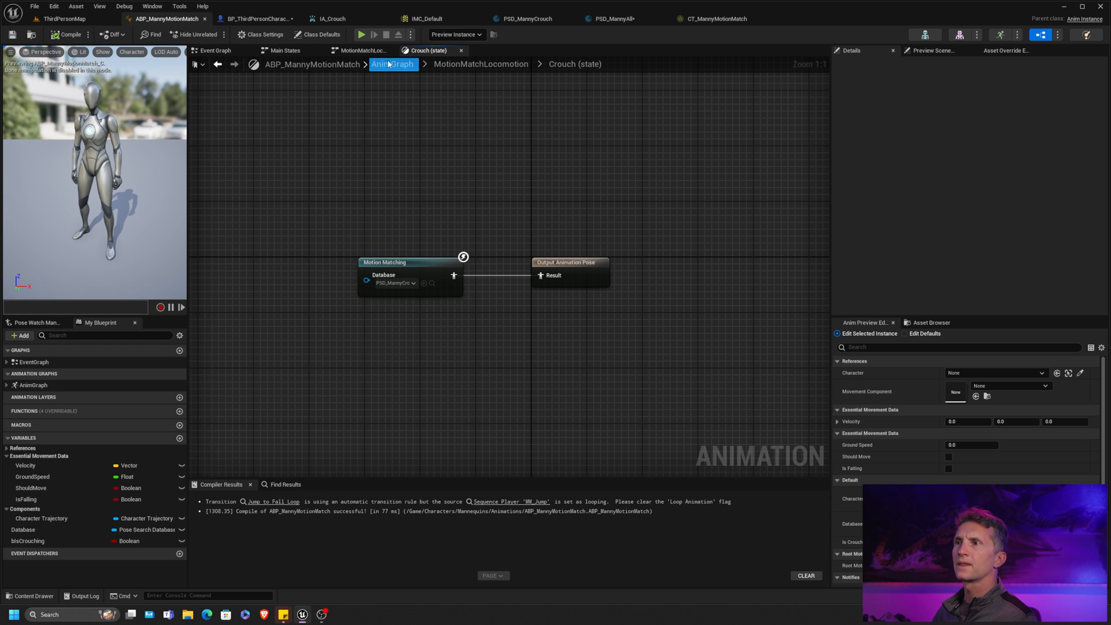
Step: Add a ToCrouch state alias and place it above the Crouch state
click(518, 67)
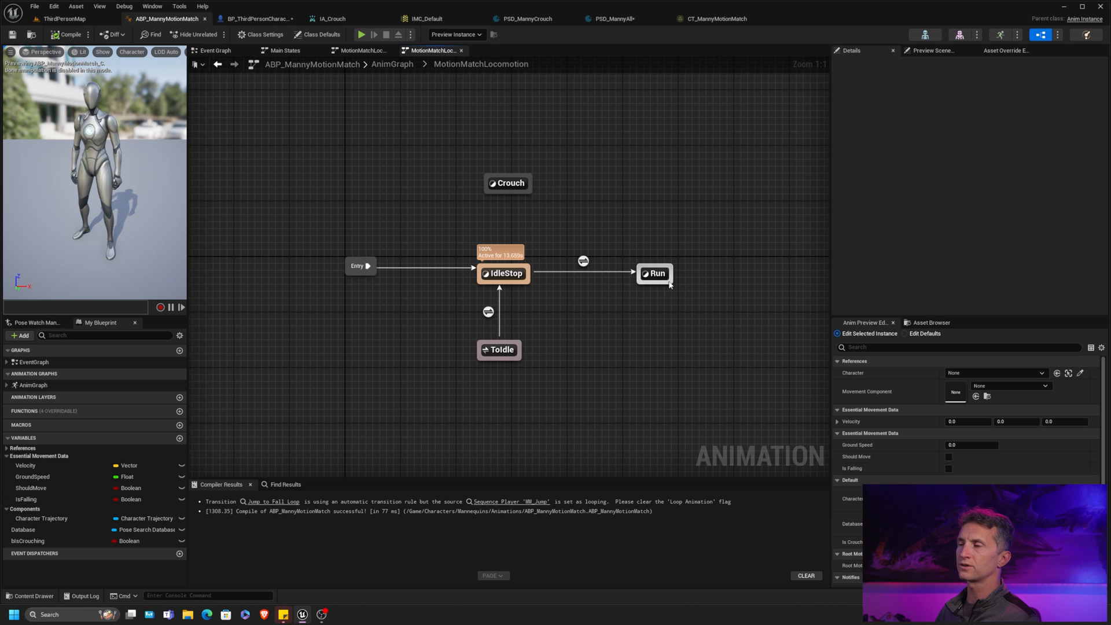
right_drag(585, 226, 548, 239)
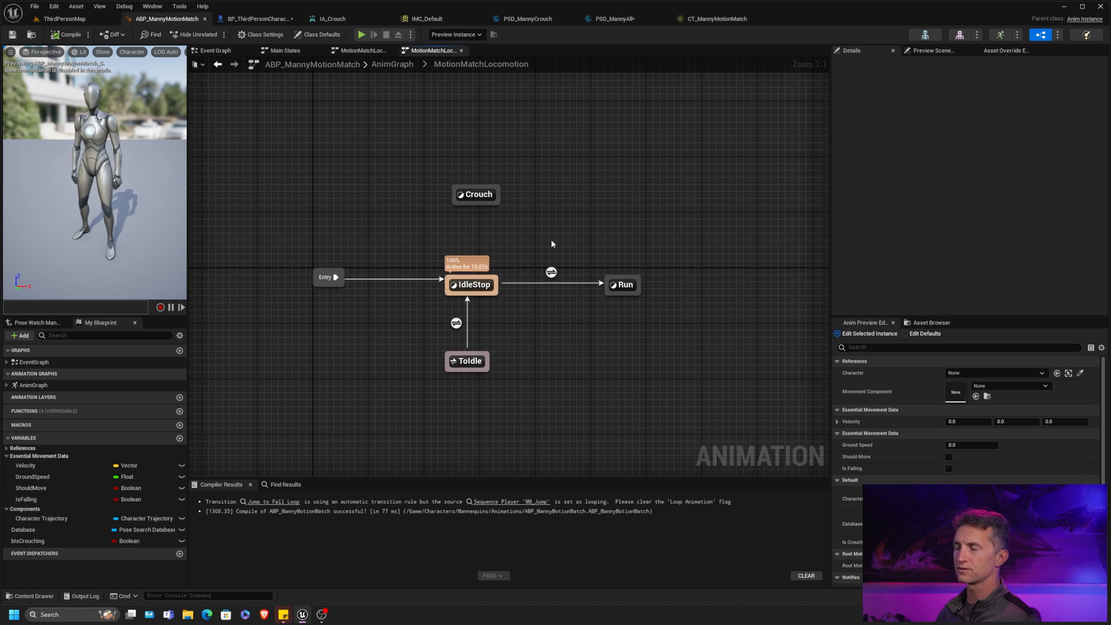
right_click(541, 239)
click(573, 272)
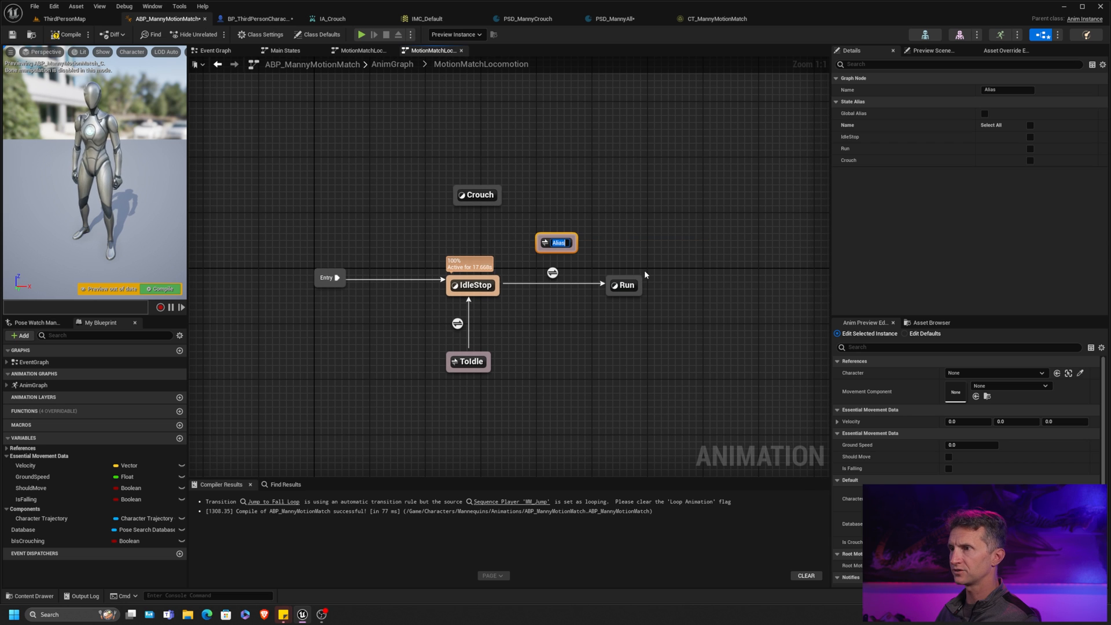
text(ToCrouch)
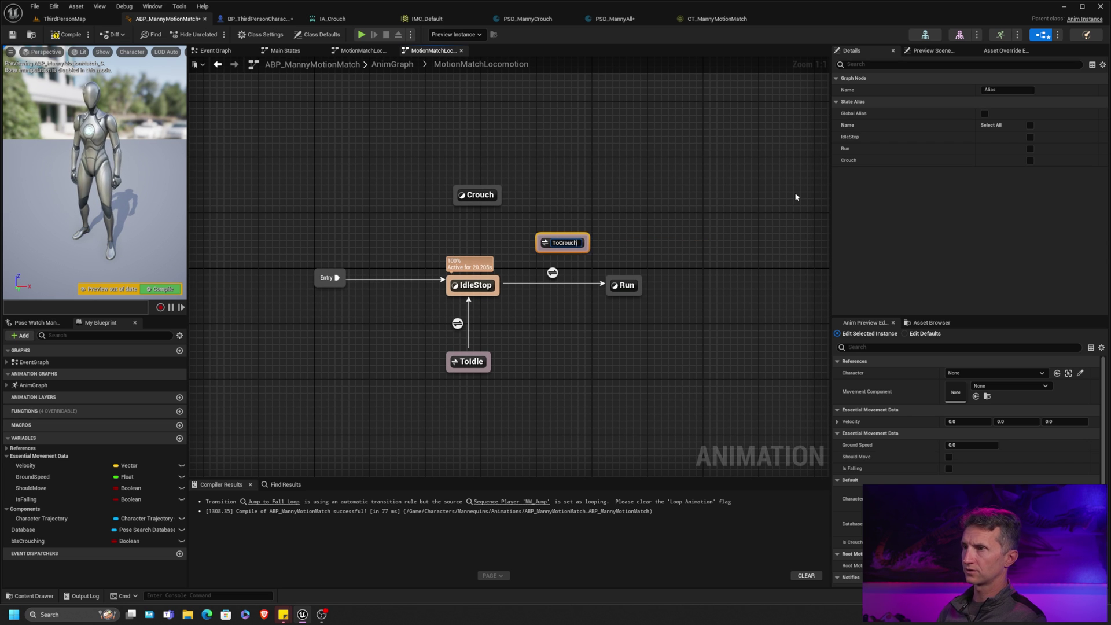
key(Return)
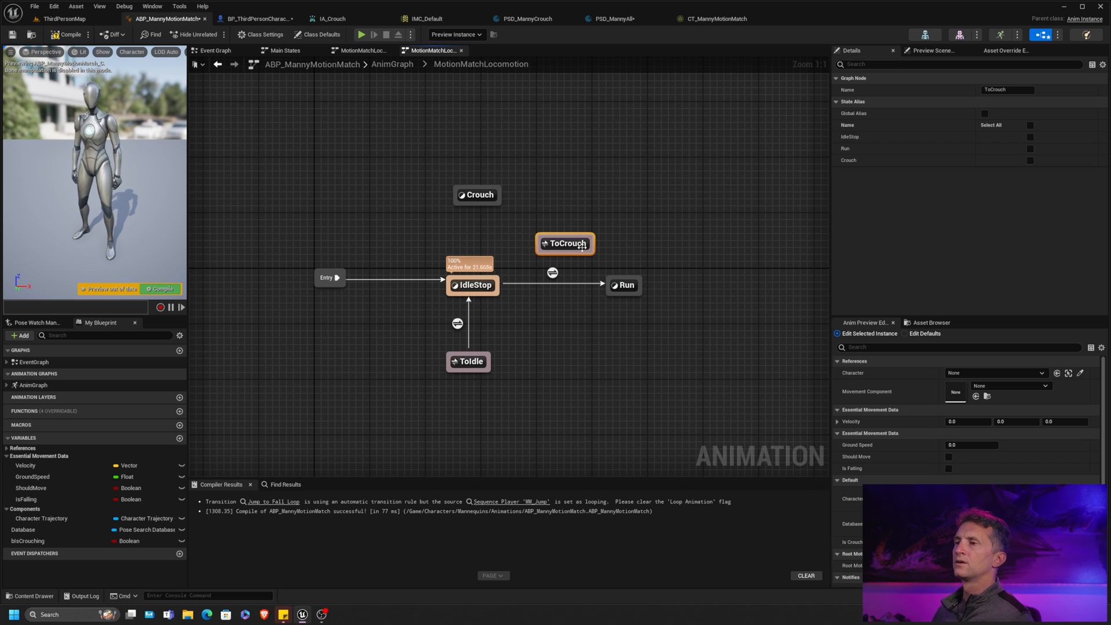
mouse_move(568, 247)
mouse_down()
mouse_move(619, 123)
mouse_move(481, 130)
mouse_move(480, 193)
mouse_up()
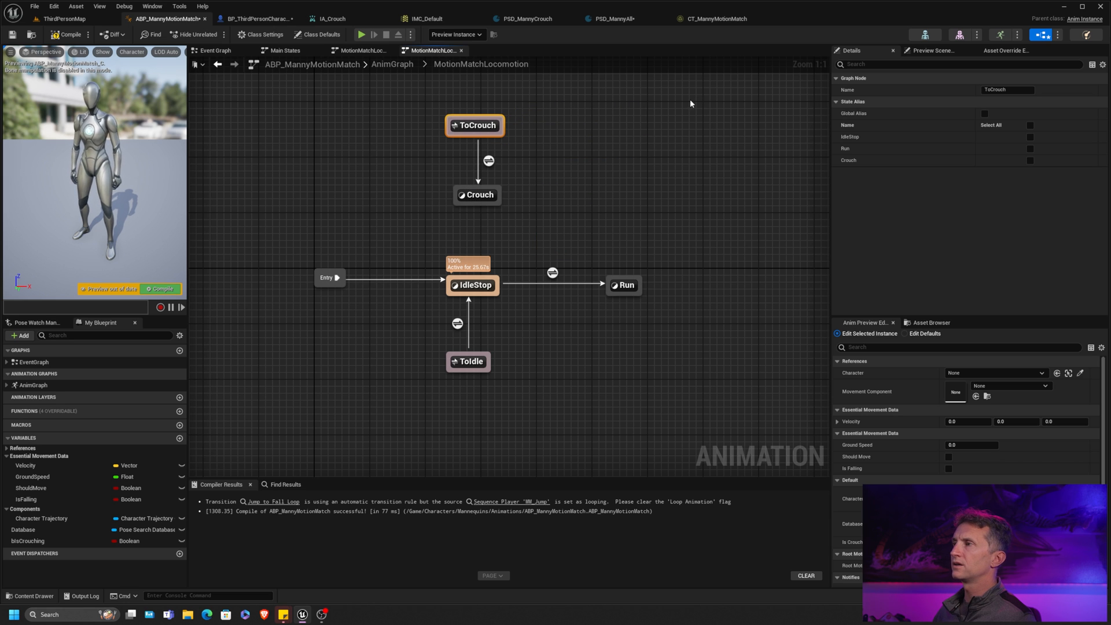
Step: Make the ToCrouch to Crouch transition rule pass on bIsCrouching
double_click(489, 161)
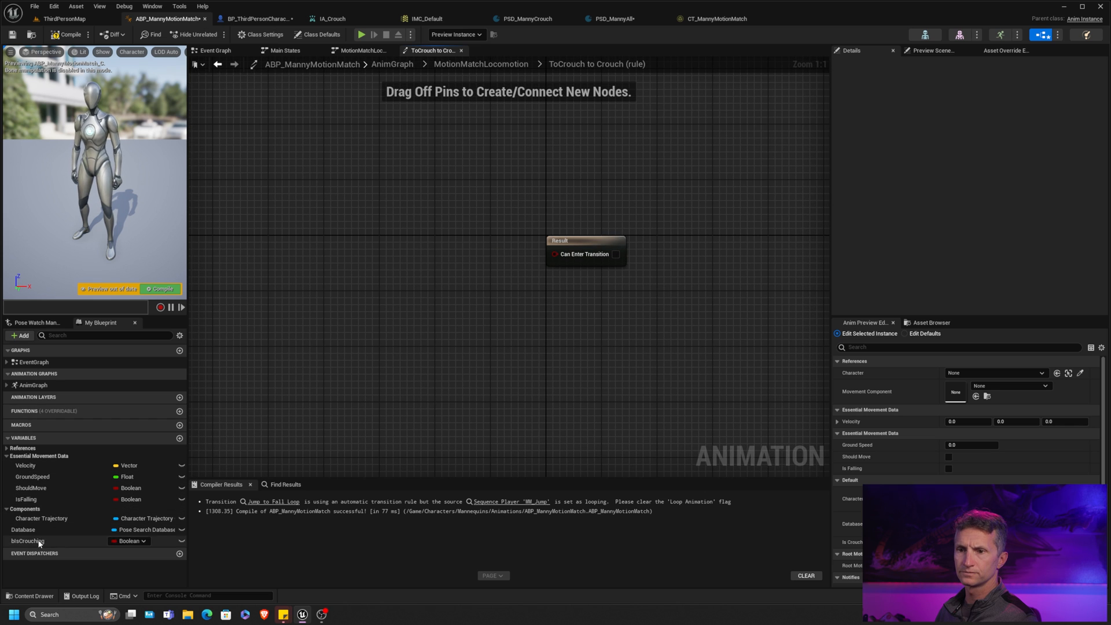
drag(31, 541, 553, 255)
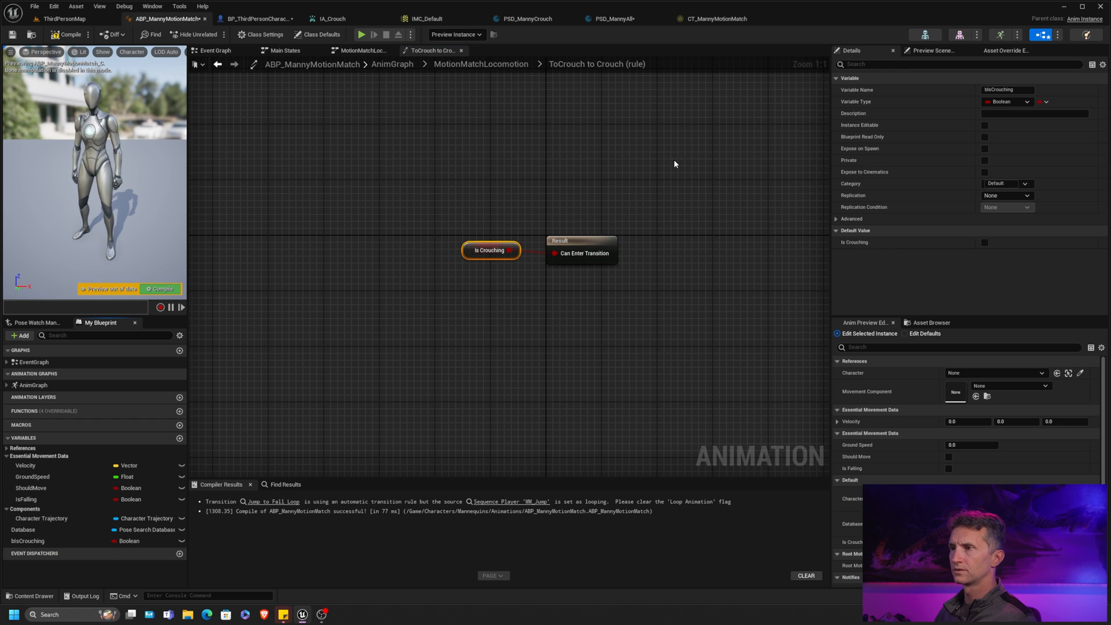
click(519, 66)
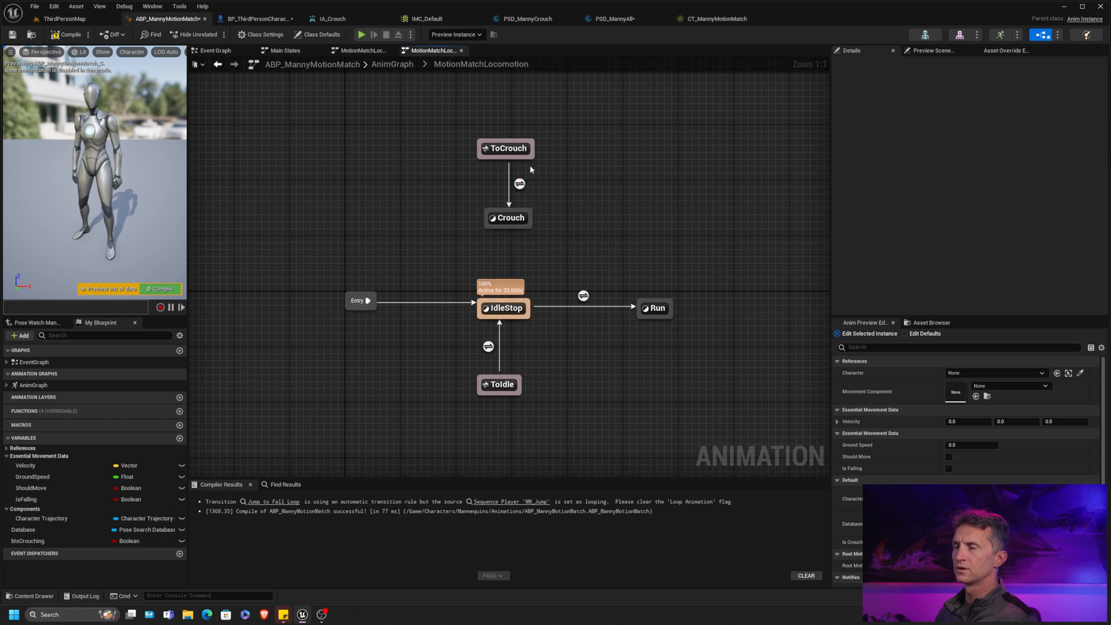
Step: Tick Run and IdleStop as ToCrouch's aliased states, then compile and save
click(507, 149)
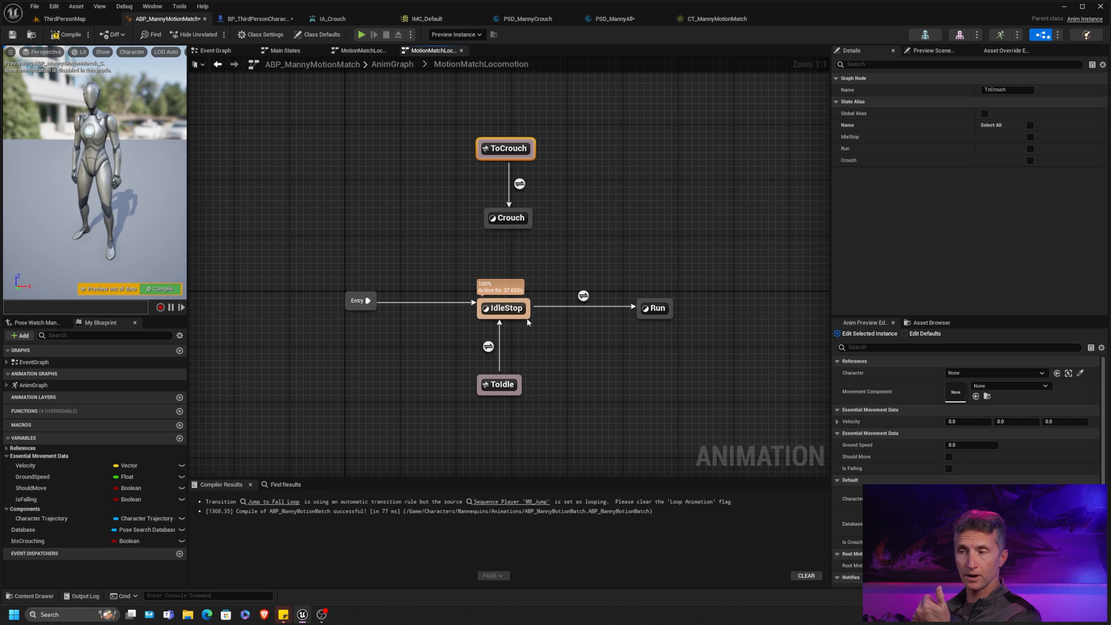
click(653, 301)
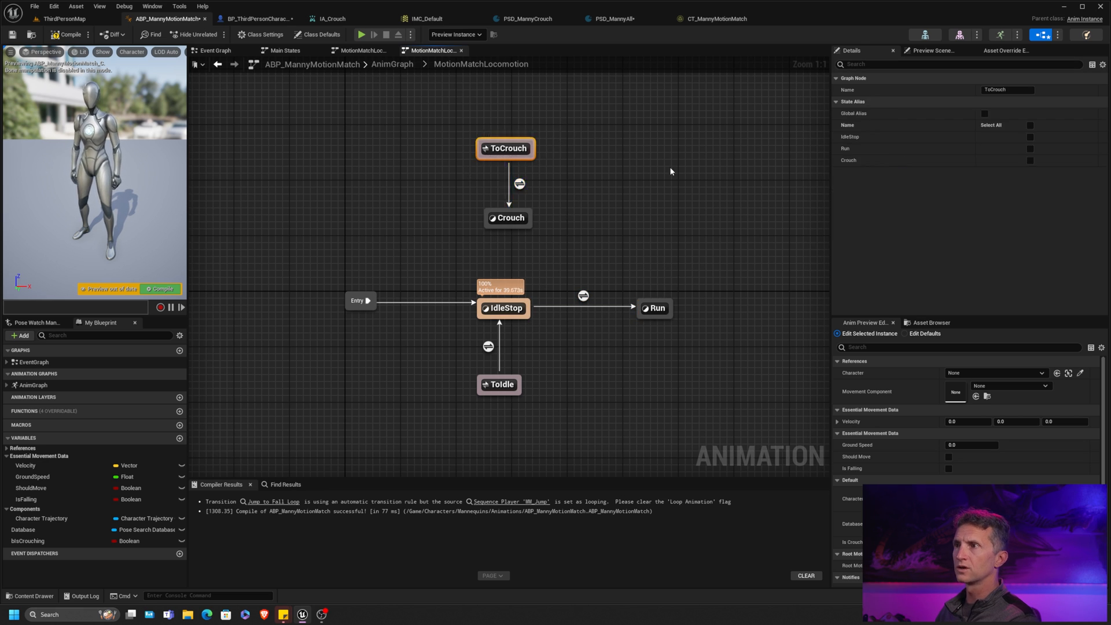
click(508, 148)
click(1030, 149)
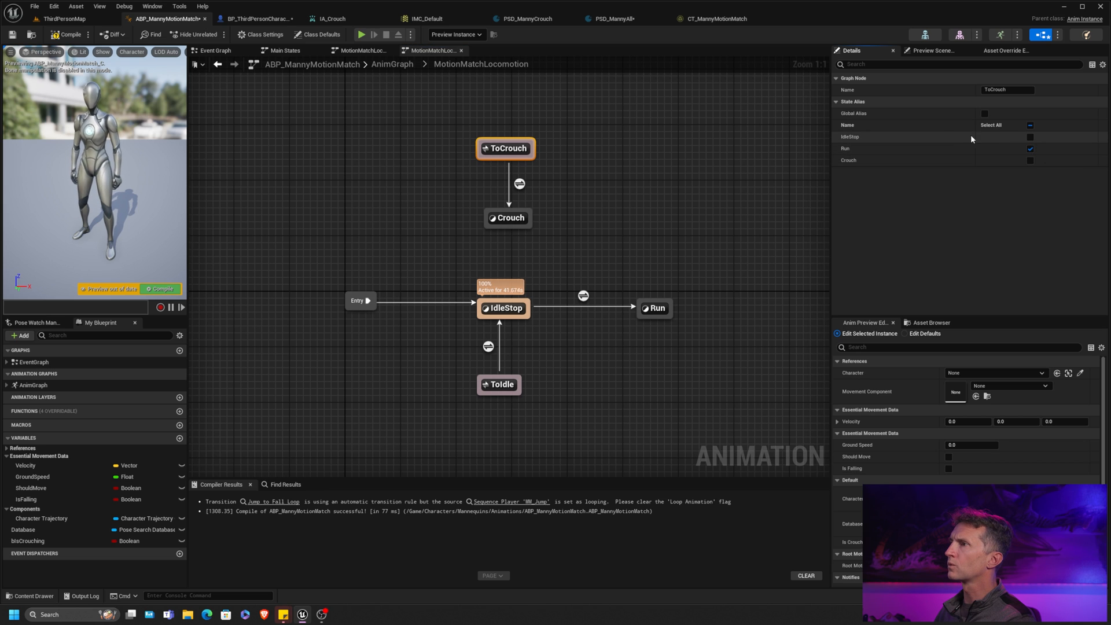
click(1030, 136)
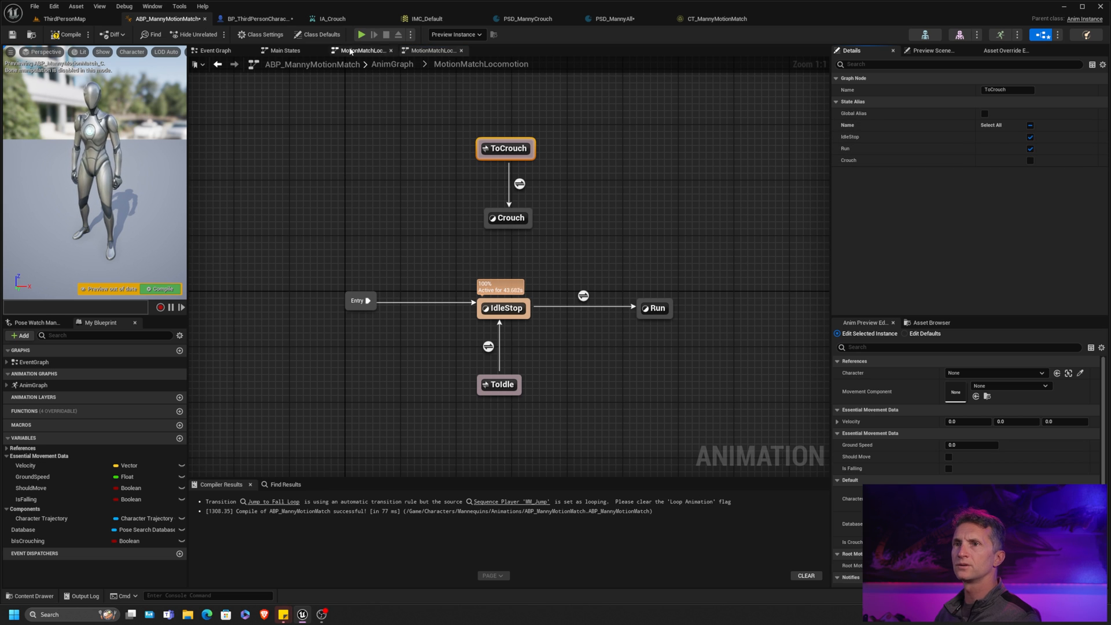
click(71, 34)
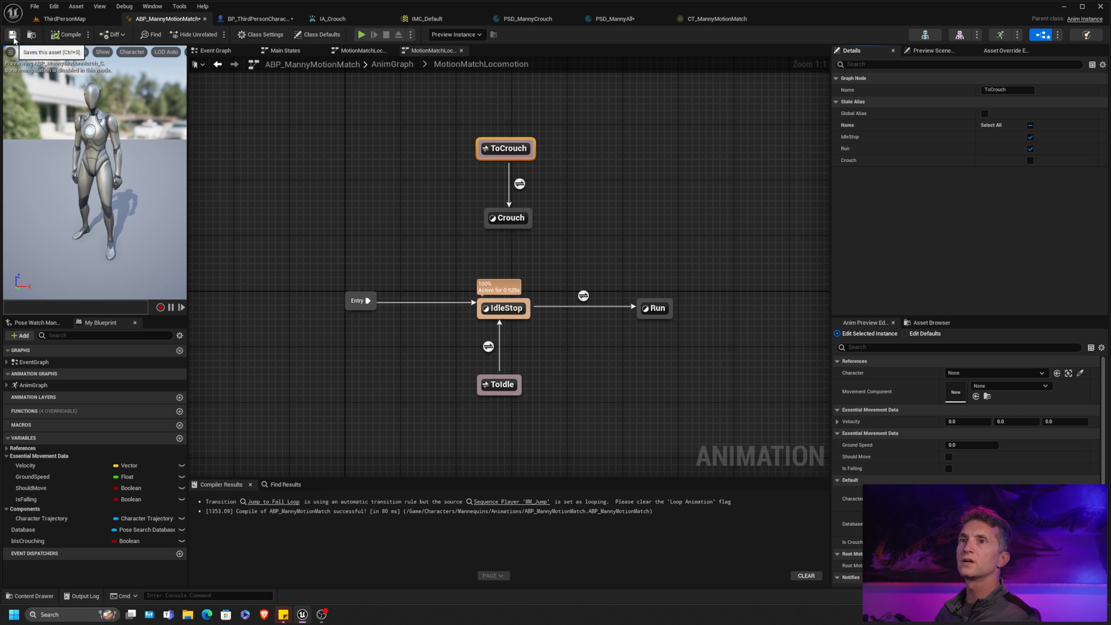
click(12, 34)
right_drag(580, 196, 508, 221)
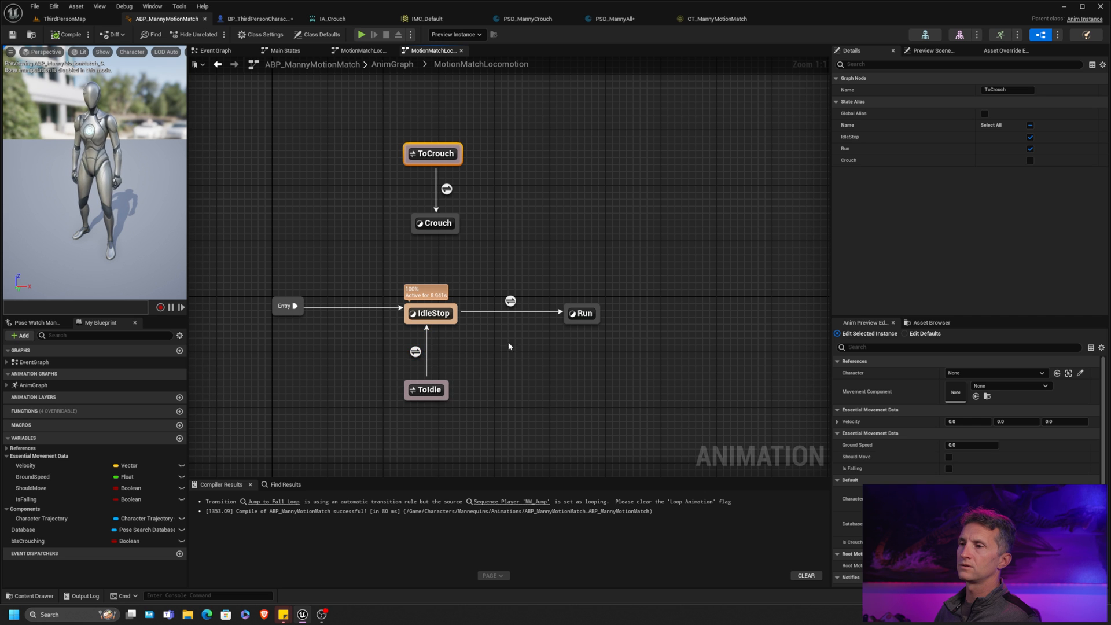
Step: Open the ToIdle to IdleStop rule and move Should Move and its NOT up to make room
double_click(414, 351)
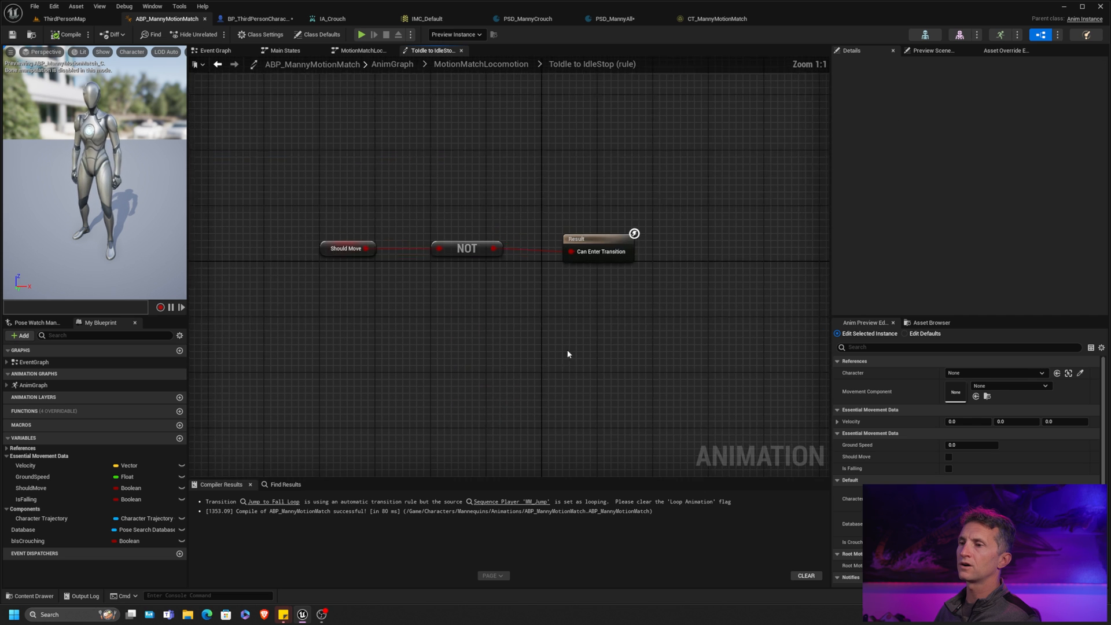
drag(328, 224, 502, 280)
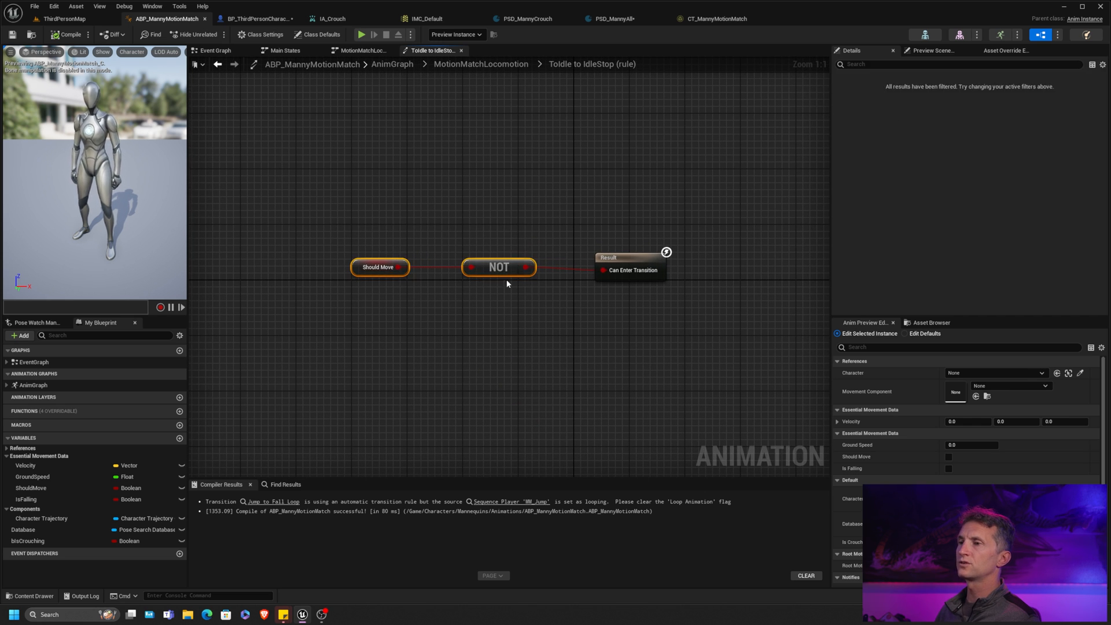
click(435, 209)
mouse_move(364, 240)
mouse_down()
mouse_move(478, 285)
mouse_move(435, 208)
mouse_up()
click(476, 263)
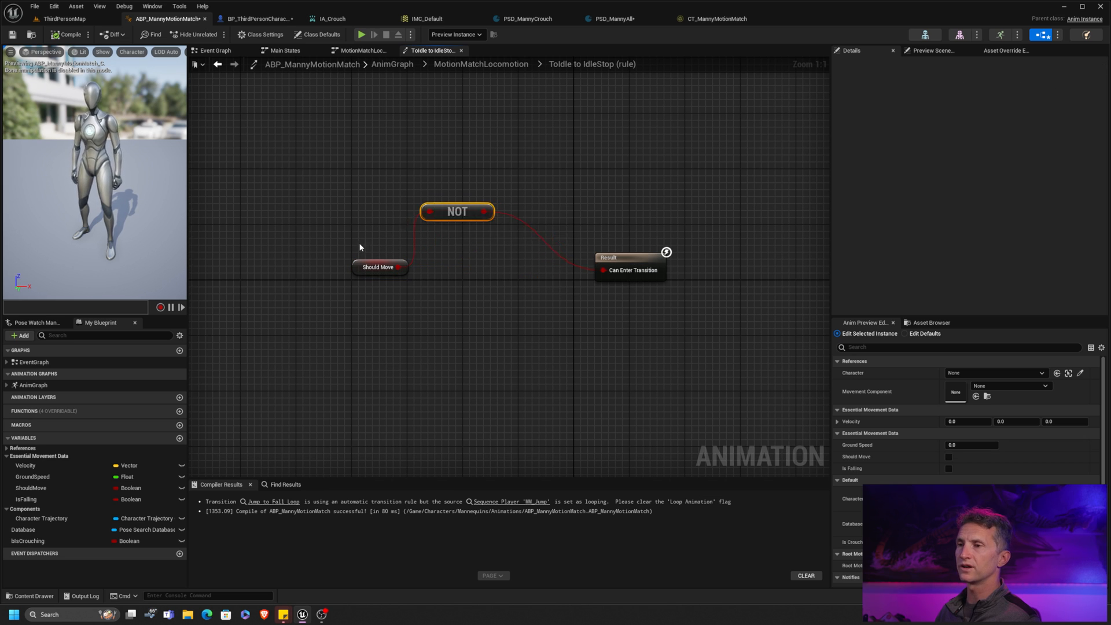
click(353, 269)
drag(352, 271, 339, 215)
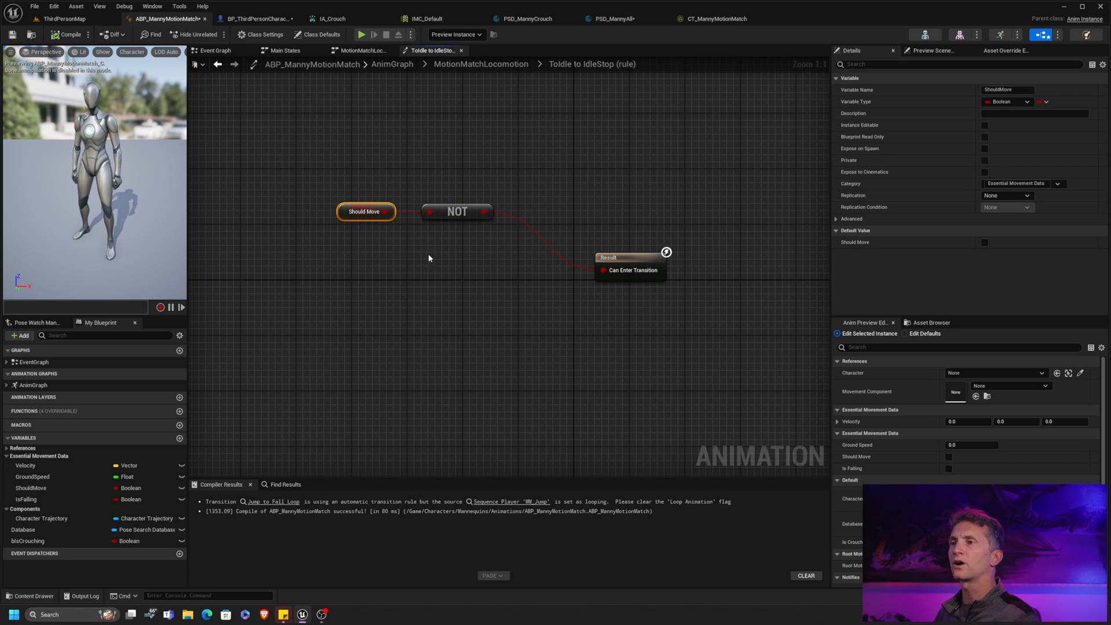
Step: Add an Is Crouching getter followed by a NOT Boolean below it
click(34, 541)
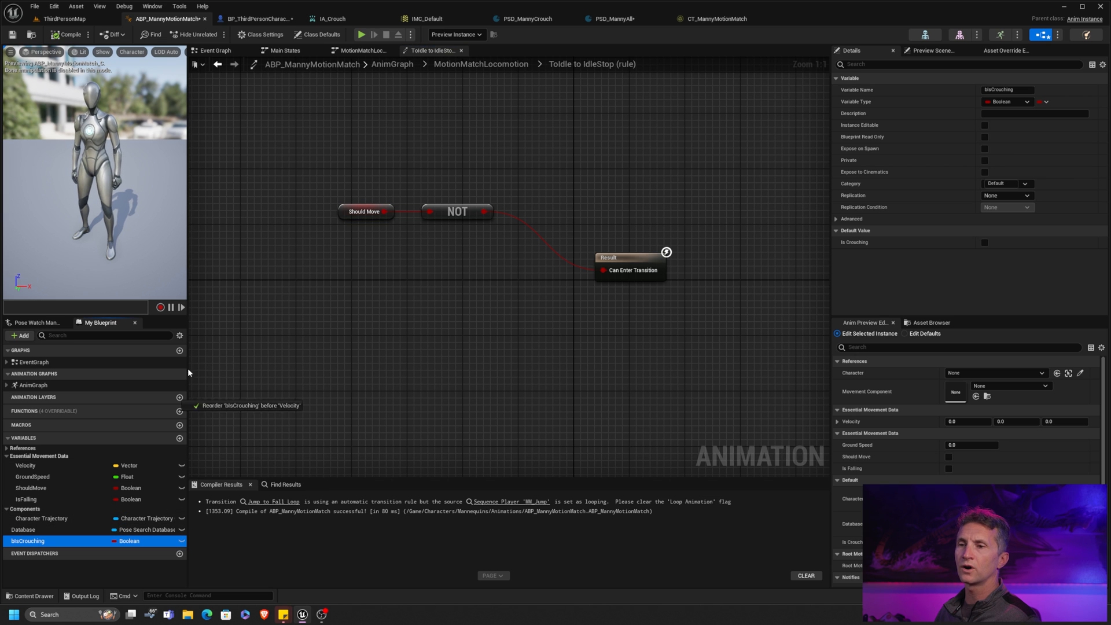
drag(339, 265, 478, 260)
click(360, 270)
text(!)
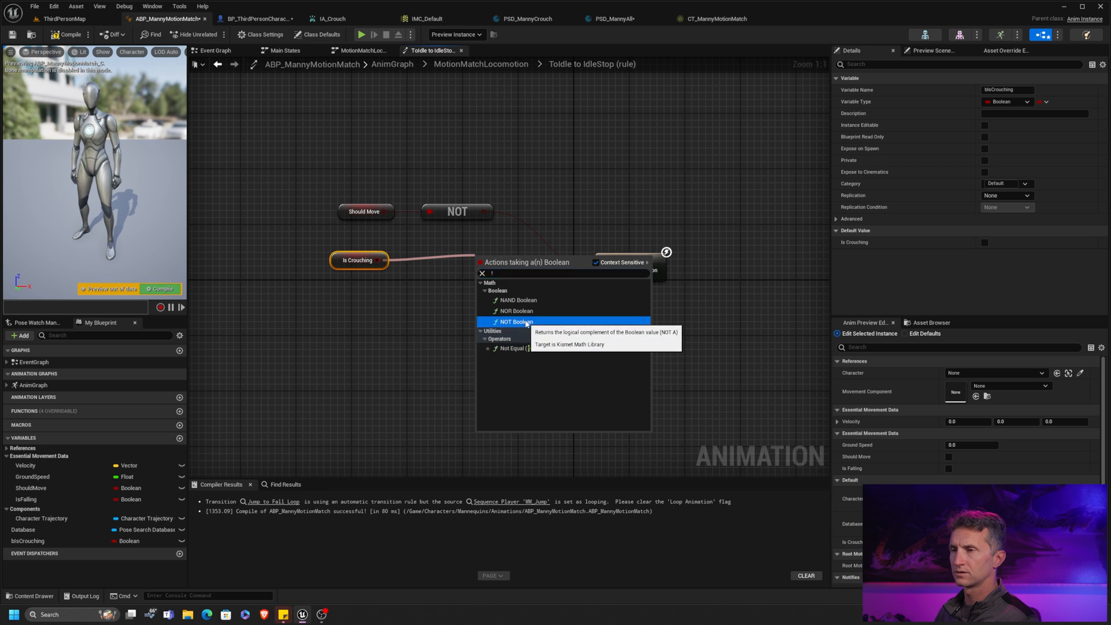
click(517, 321)
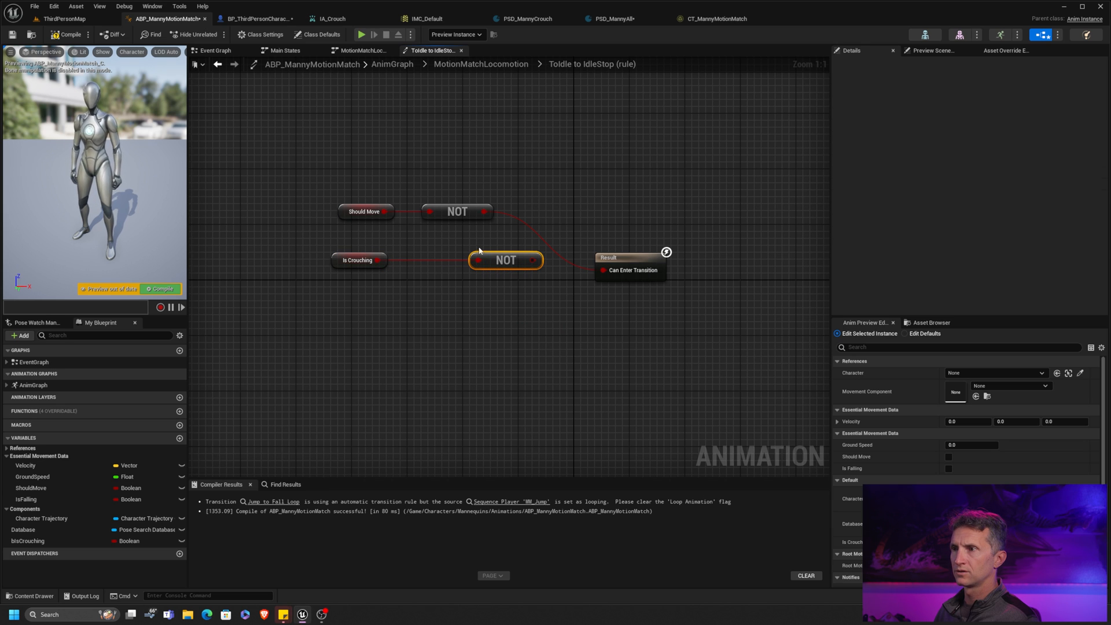
drag(451, 277, 437, 268)
Step: AND the two NOT results into Can Enter Transition and return to the state machine
drag(491, 211, 564, 182)
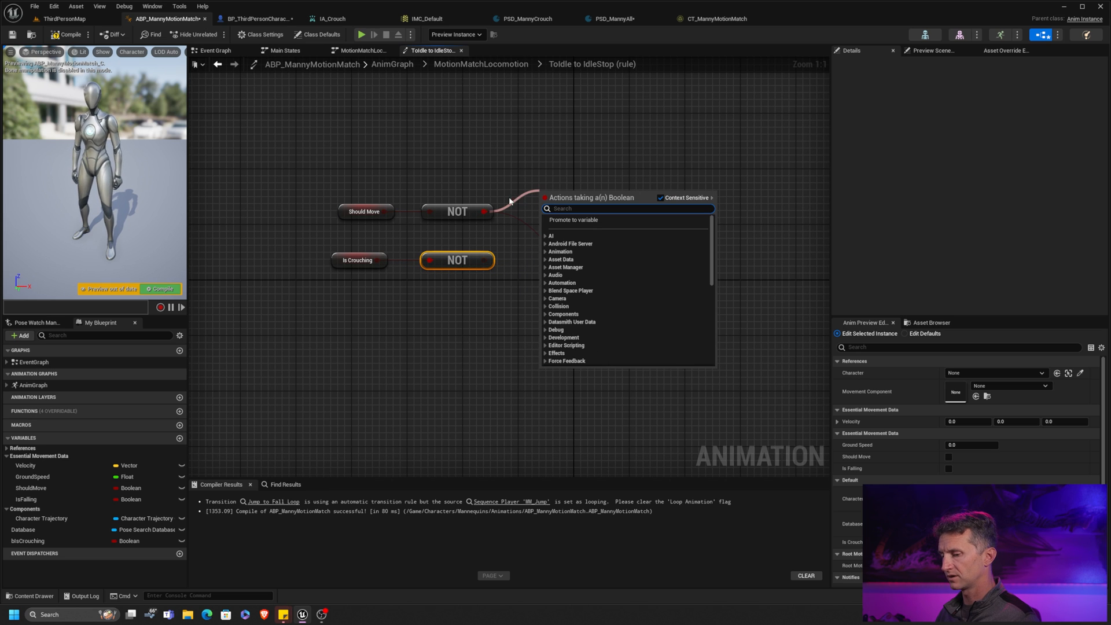
text(&)
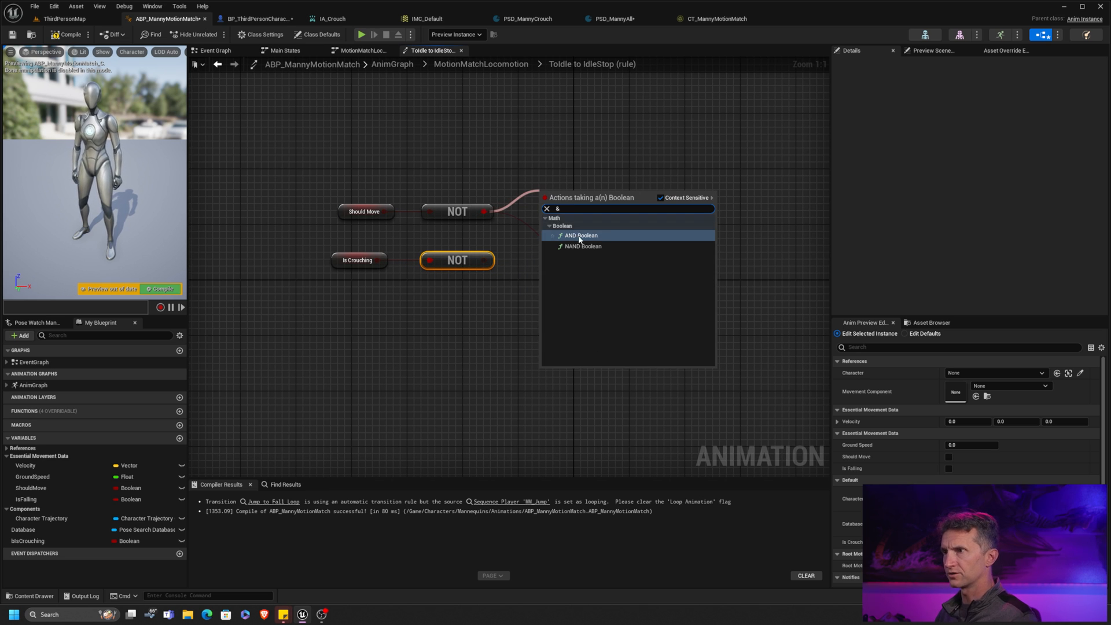
click(580, 237)
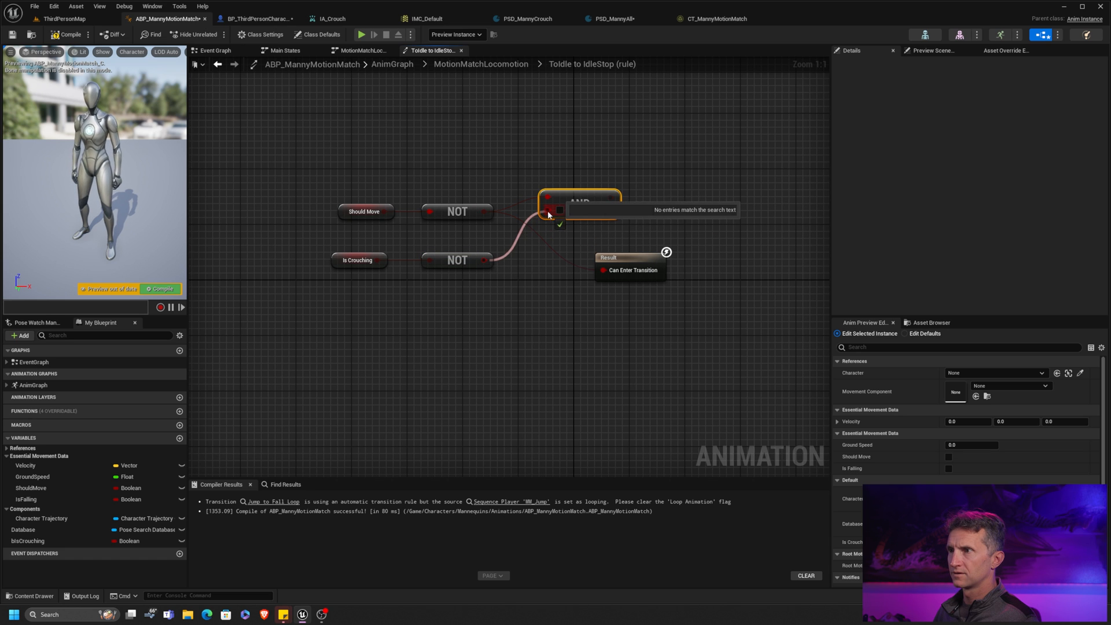
mouse_move(487, 260)
mouse_down()
mouse_move(548, 210)
mouse_move(604, 268)
mouse_move(698, 182)
mouse_up()
click(463, 65)
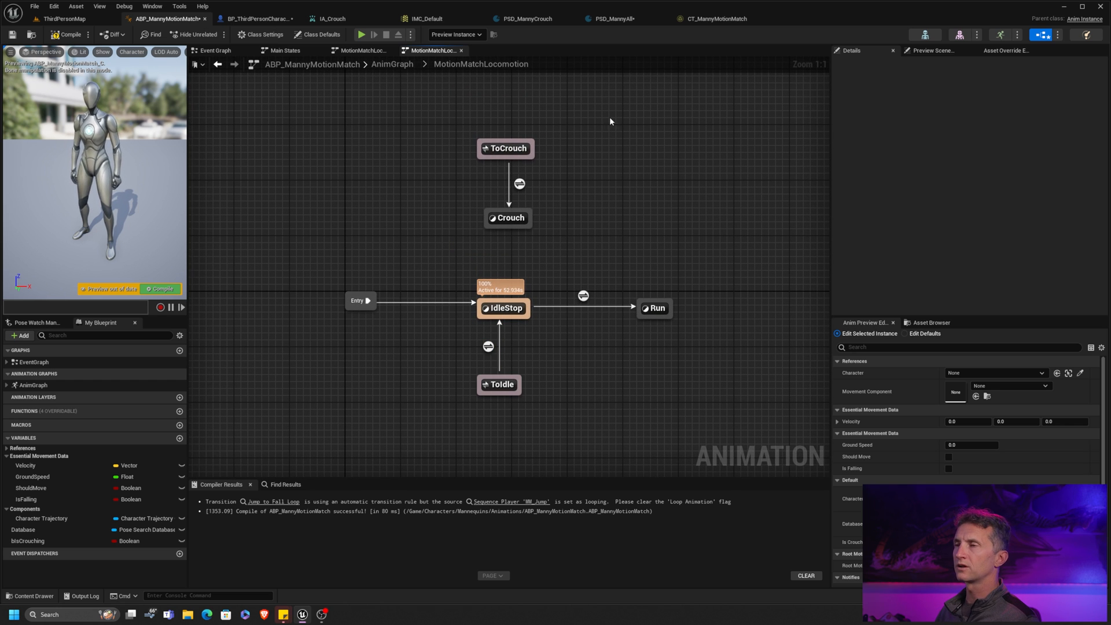
Step: Duplicate the ToIdle alias and rename the copy ToRun
drag(464, 144, 469, 149)
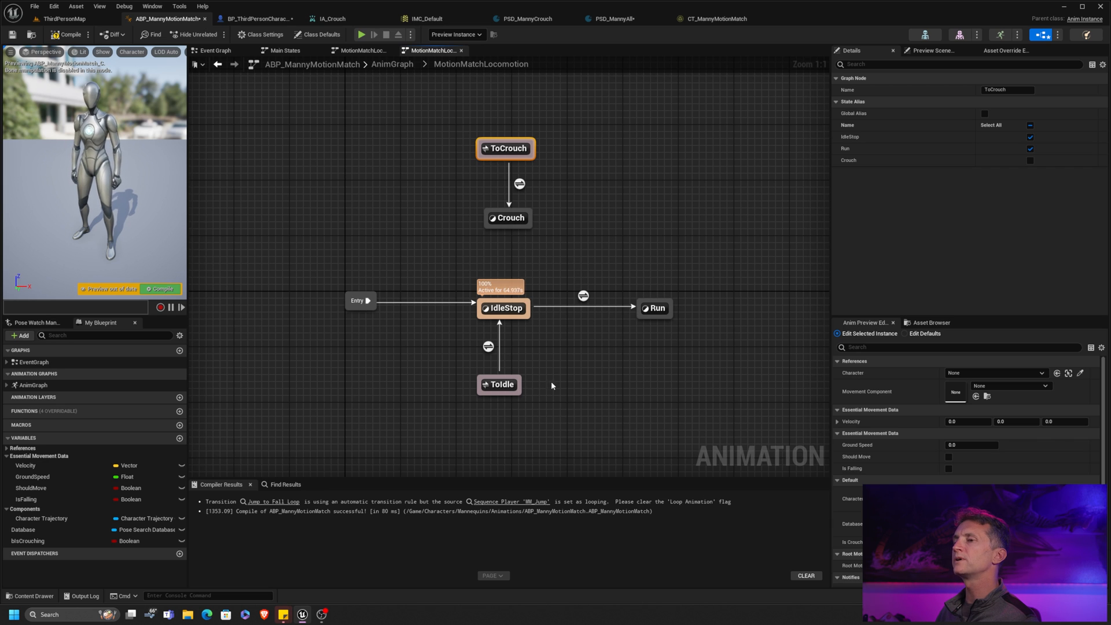
drag(567, 379, 469, 390)
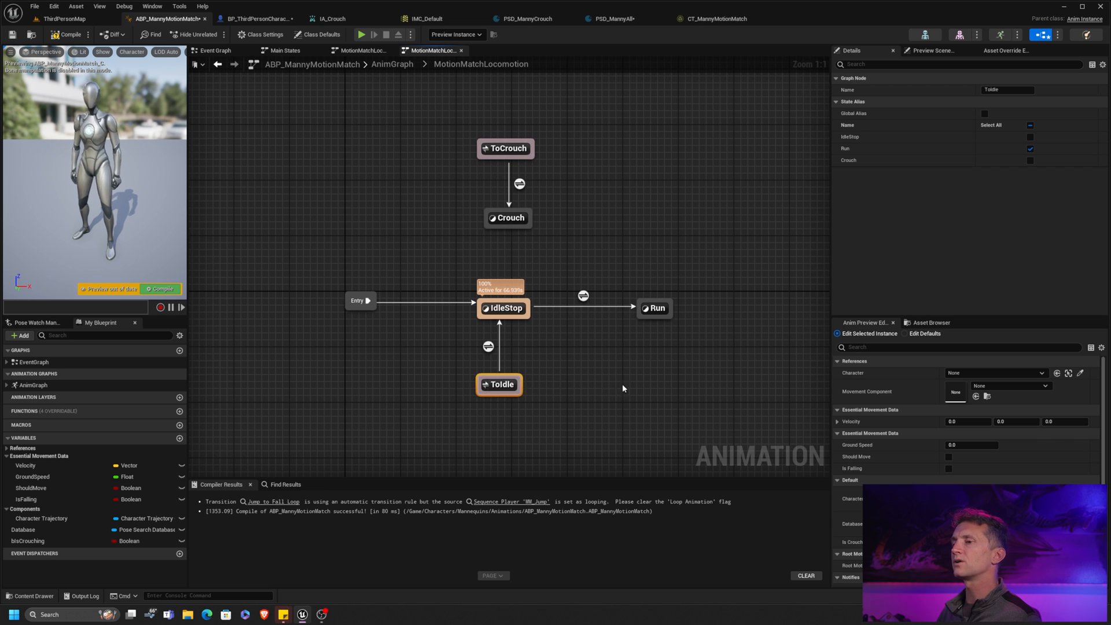
key(ctrl+v)
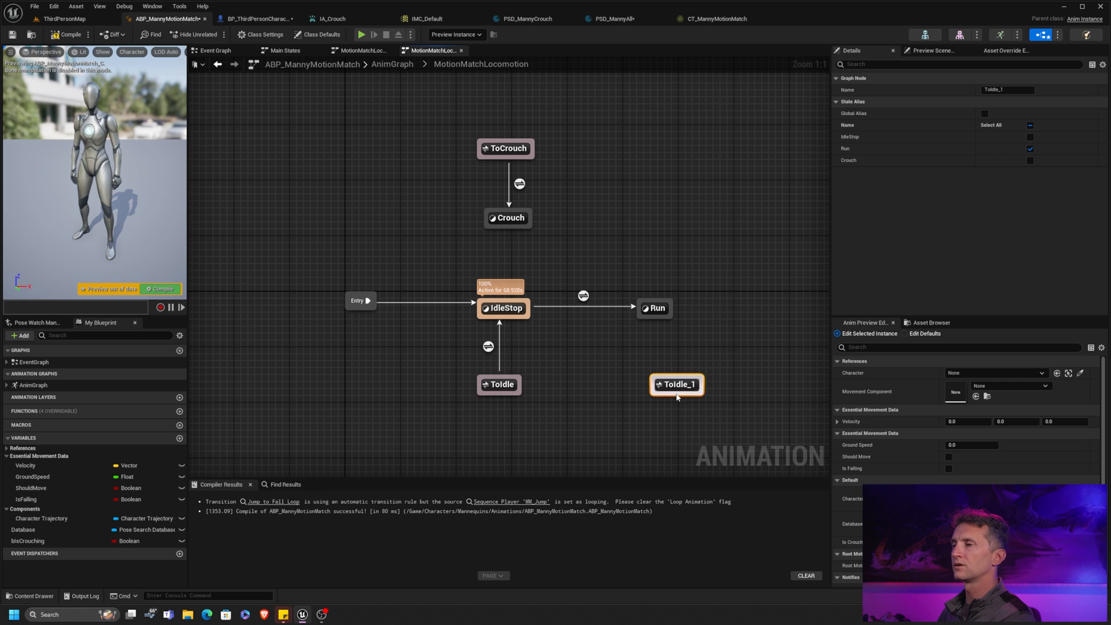
double_click(669, 384)
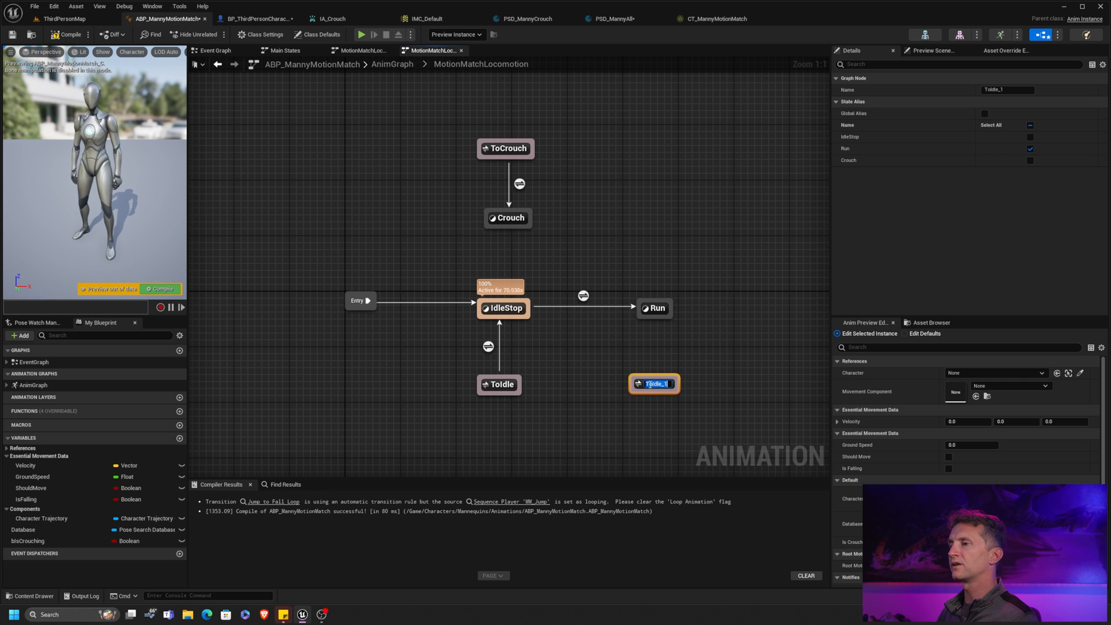
text(ToRun)
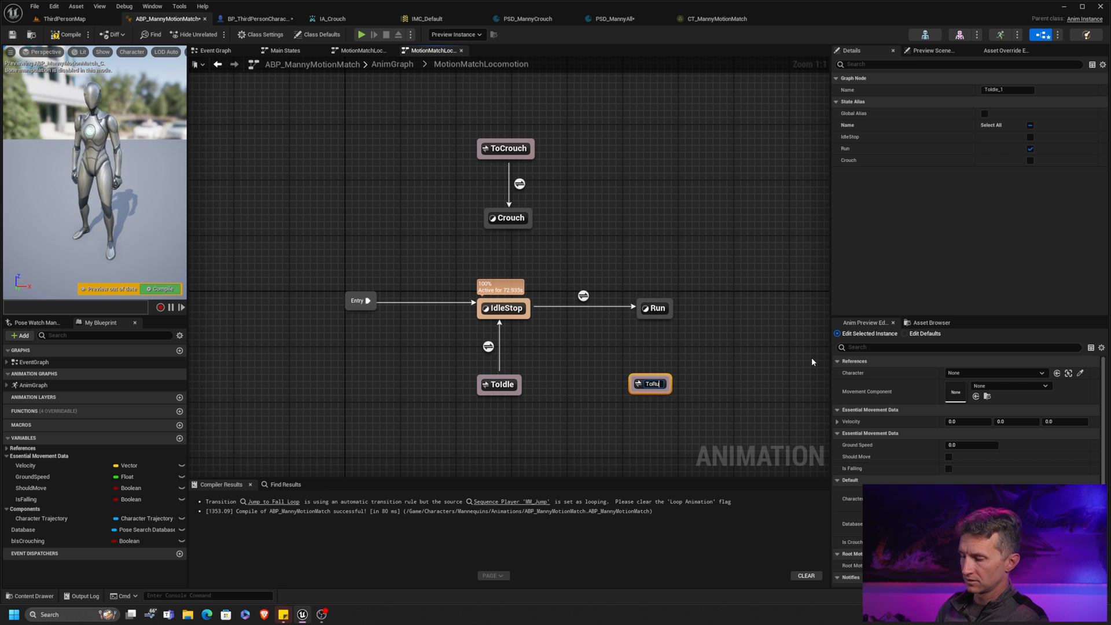
key(Return)
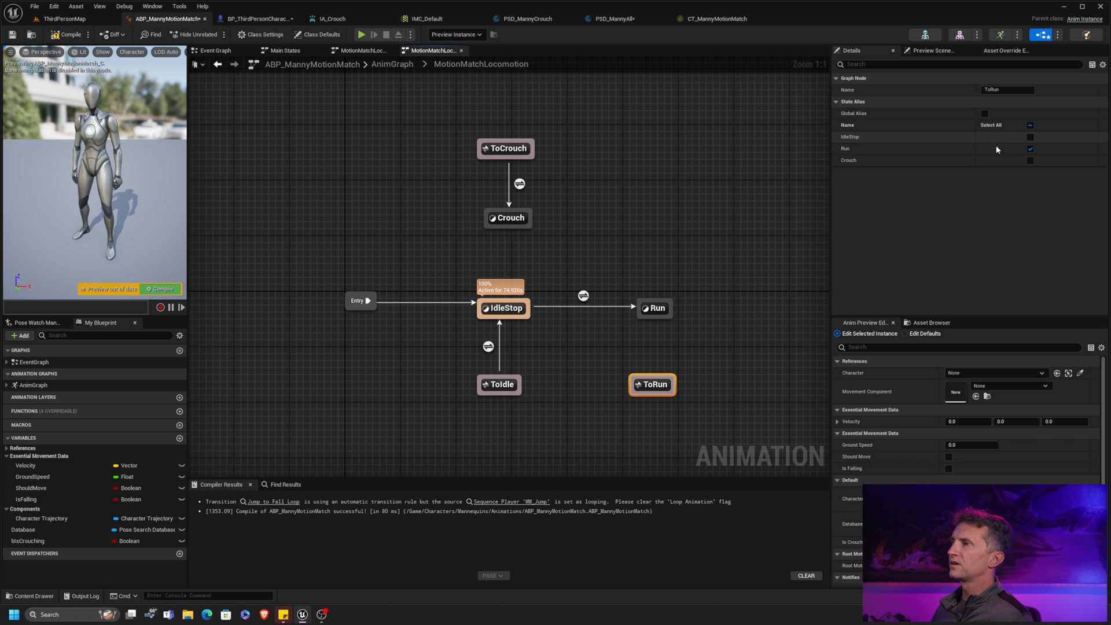
Step: Tick Crouch on both ToRun and ToIdle, and connect ToRun to the Run state
click(1030, 161)
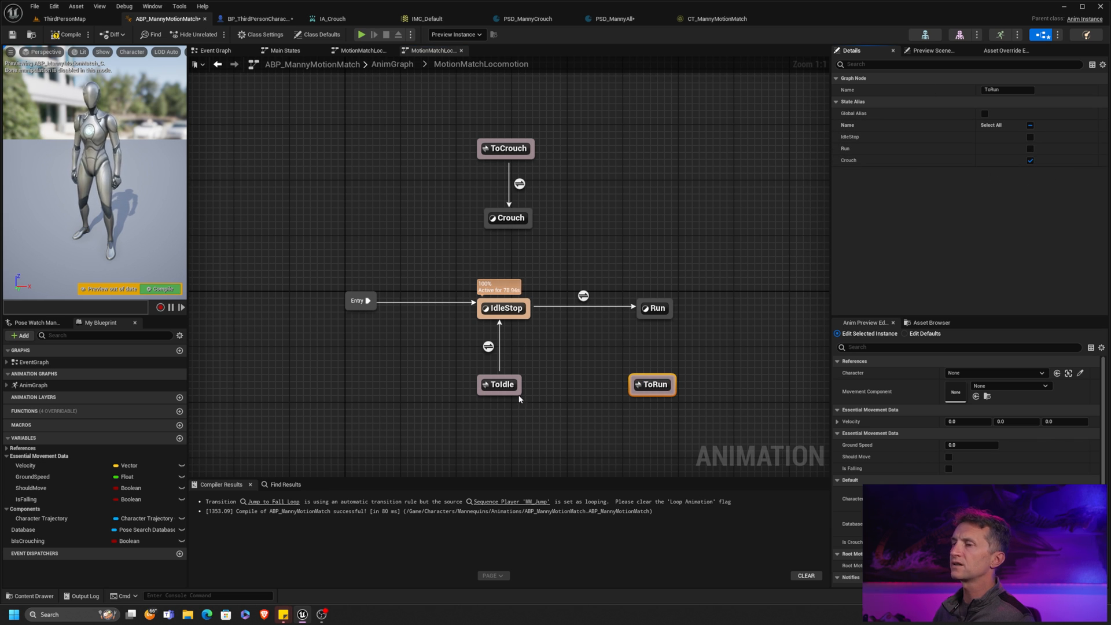
click(500, 384)
click(1031, 161)
click(652, 385)
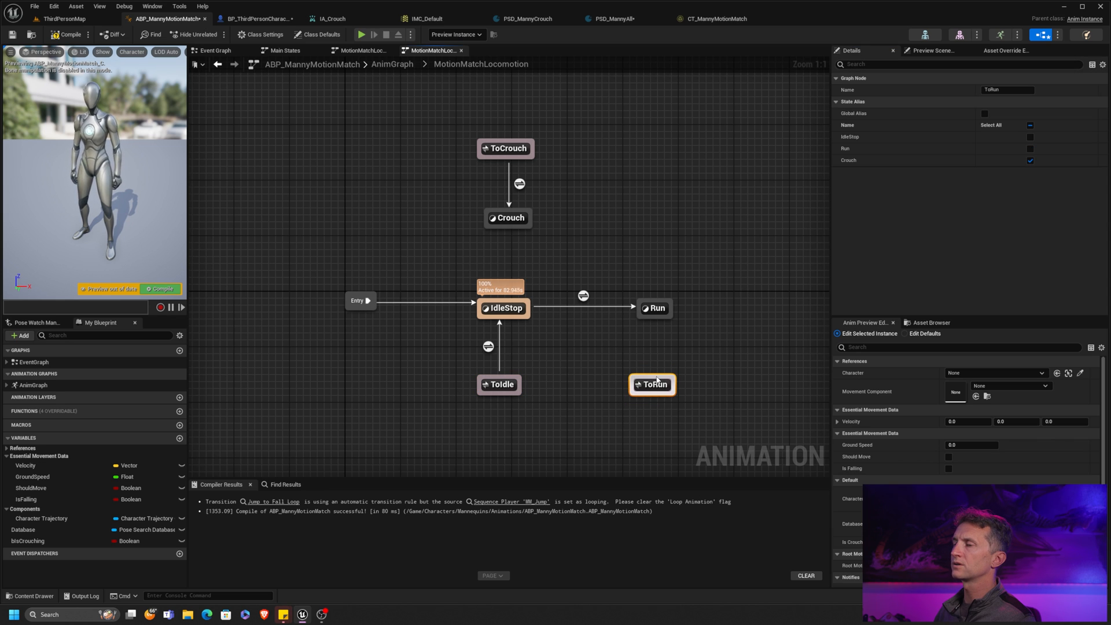
drag(665, 379, 656, 309)
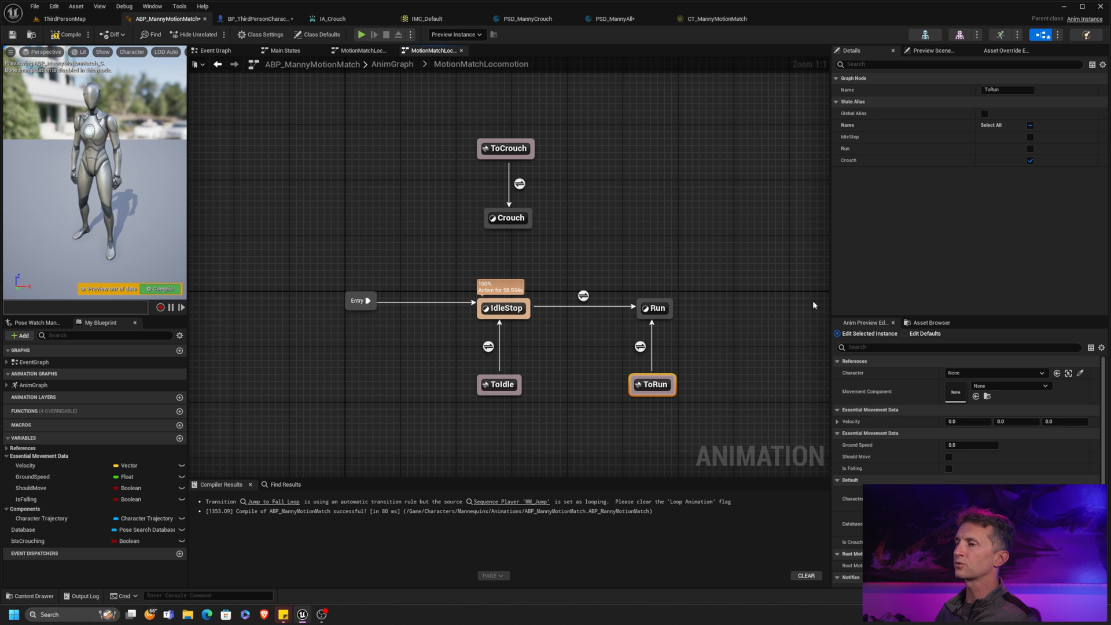
Step: Open the ToRun to Run rule and add an Is Crouching getter with a NOT Boolean
click(642, 348)
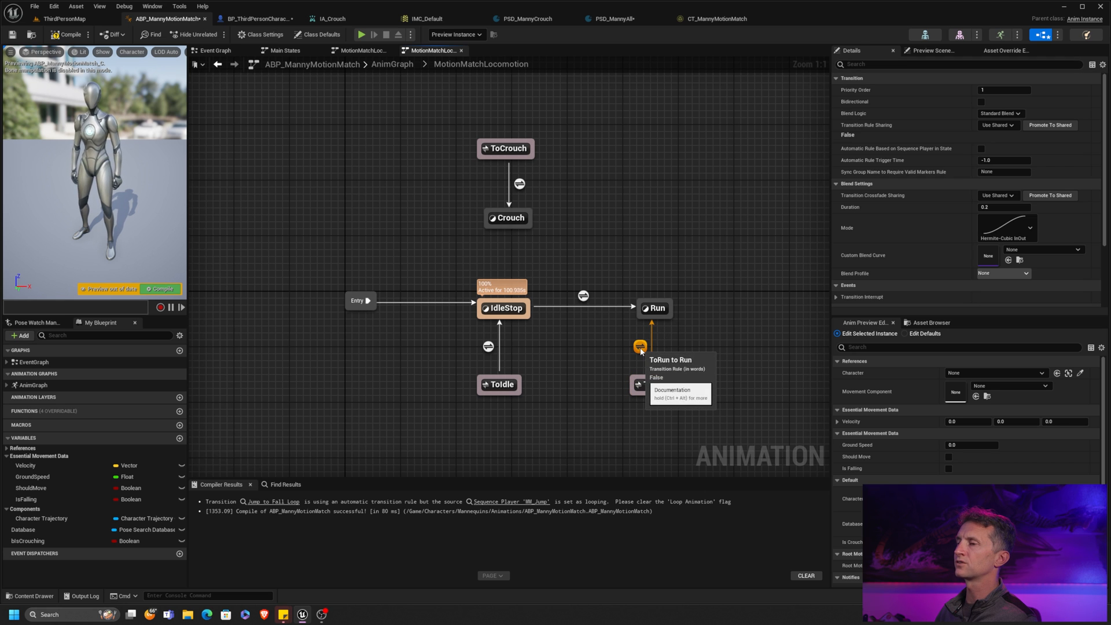
double_click(641, 347)
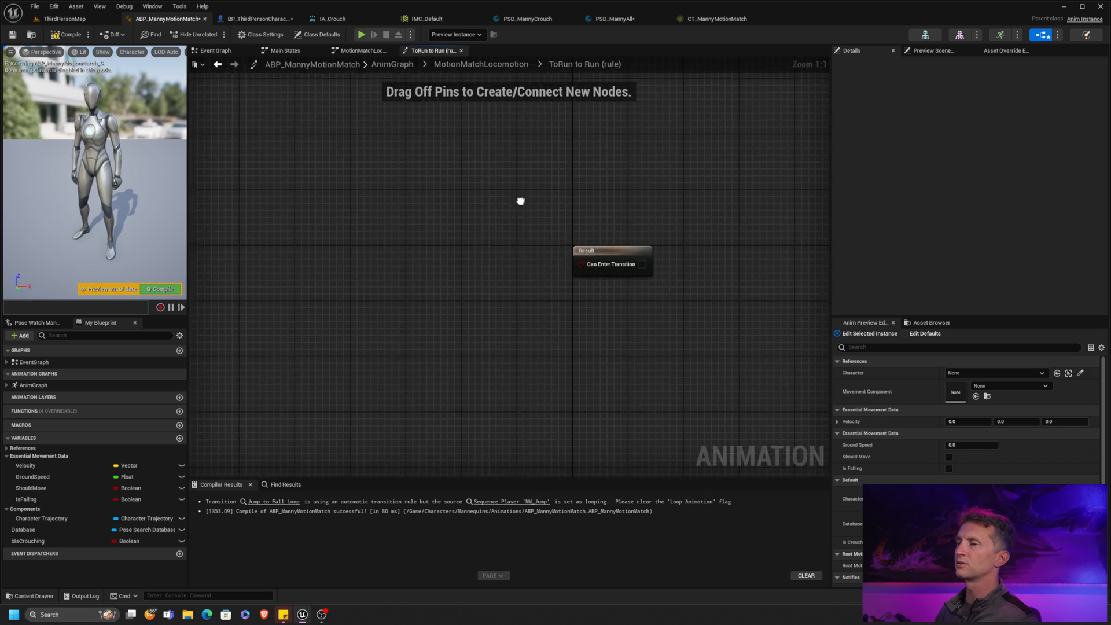
mouse_move(31, 541)
mouse_down()
mouse_move(189, 309)
mouse_move(342, 230)
mouse_move(470, 198)
mouse_move(582, 263)
mouse_up()
click(371, 249)
click(514, 253)
drag(504, 201, 470, 223)
drag(356, 238, 358, 225)
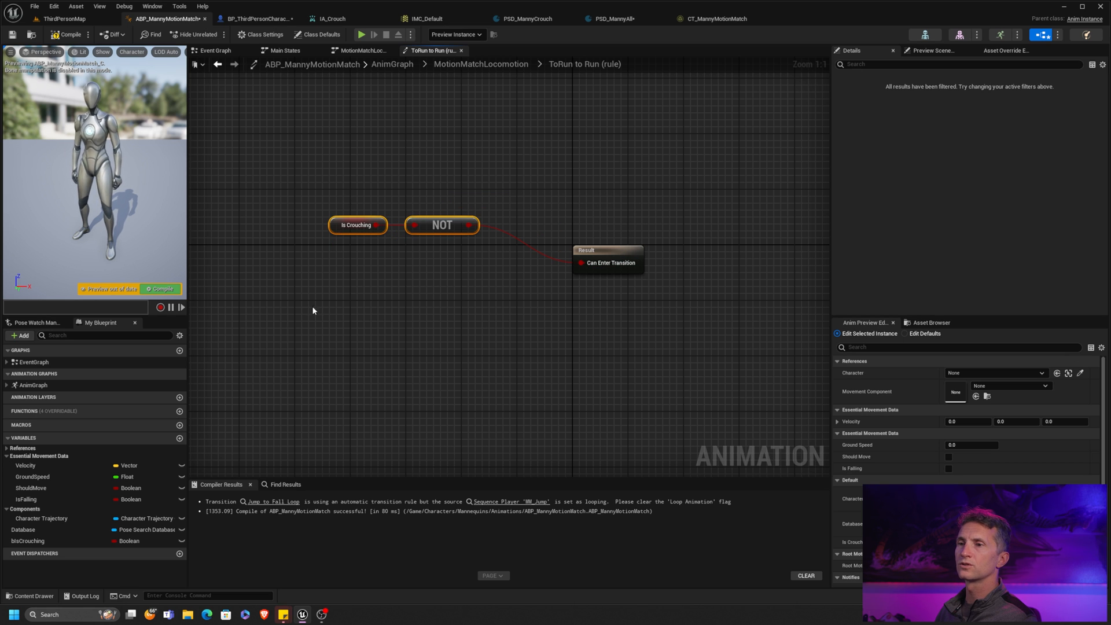
Step: AND the NOT result with Should Move into Can Enter Transition, then compile
drag(33, 488, 291, 316)
click(320, 327)
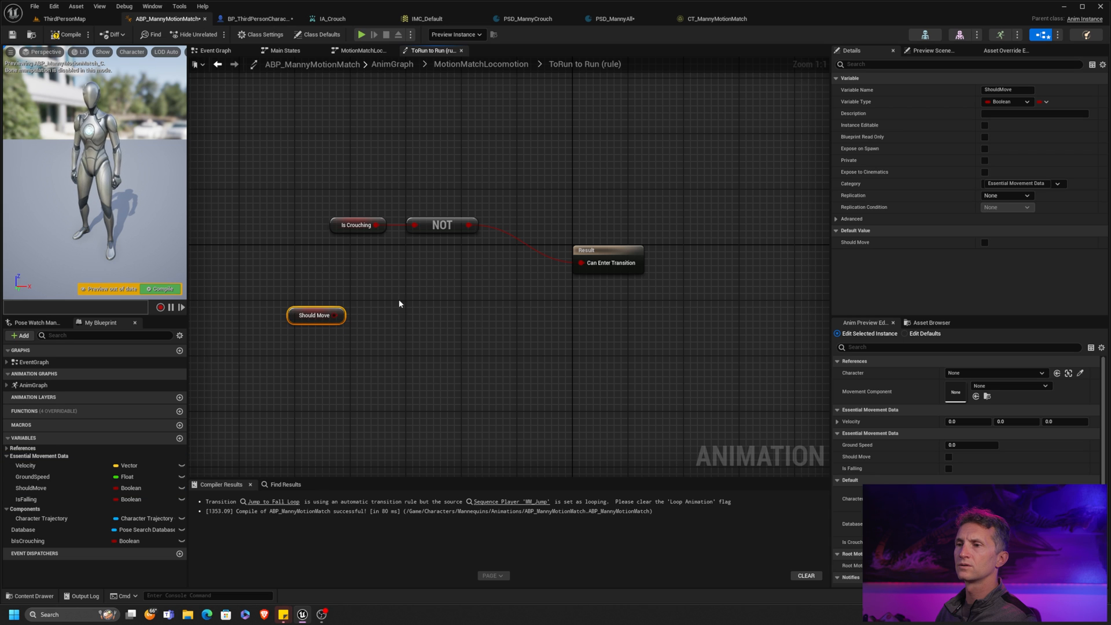
drag(469, 224, 487, 276)
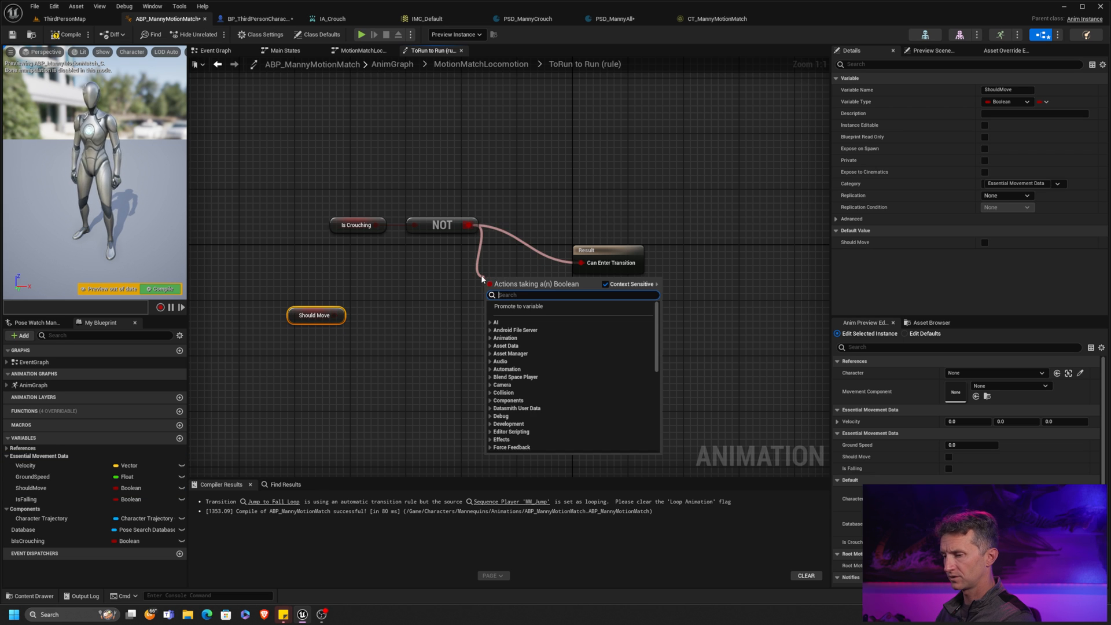
text(and)
key(Return)
mouse_move(343, 315)
mouse_down()
mouse_move(509, 284)
mouse_move(490, 293)
mouse_move(609, 253)
mouse_move(630, 274)
mouse_up()
mouse_move(290, 194)
mouse_down()
mouse_move(455, 243)
mouse_move(410, 236)
mouse_move(400, 253)
mouse_up()
drag(315, 315, 399, 294)
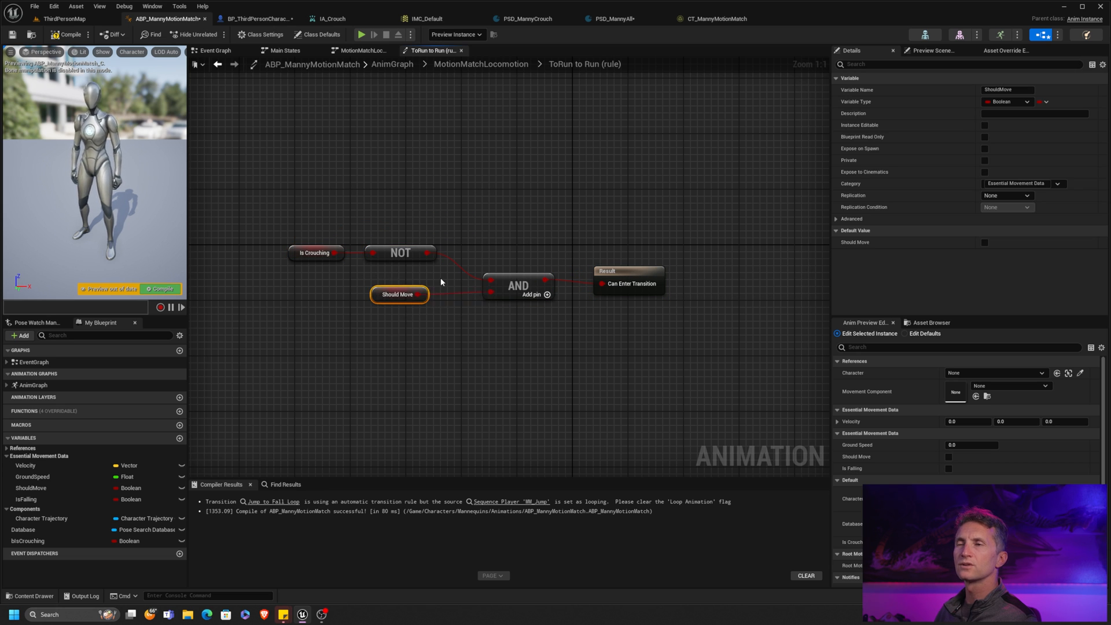
key(F7)
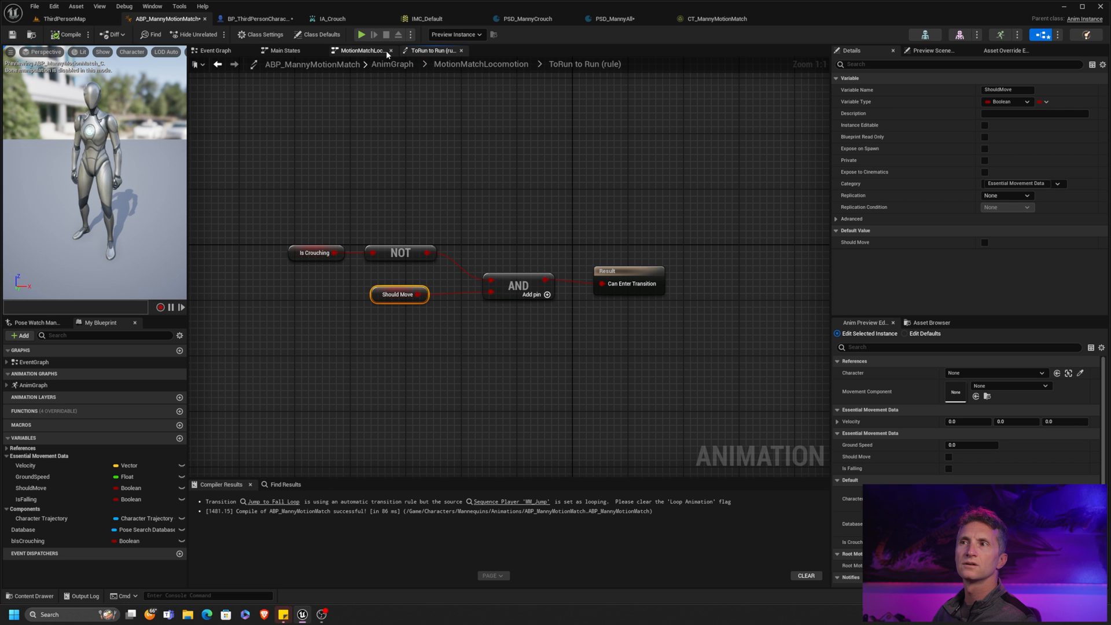
Step: Review the ToIdle alias states and recompile the animation blueprint
click(380, 51)
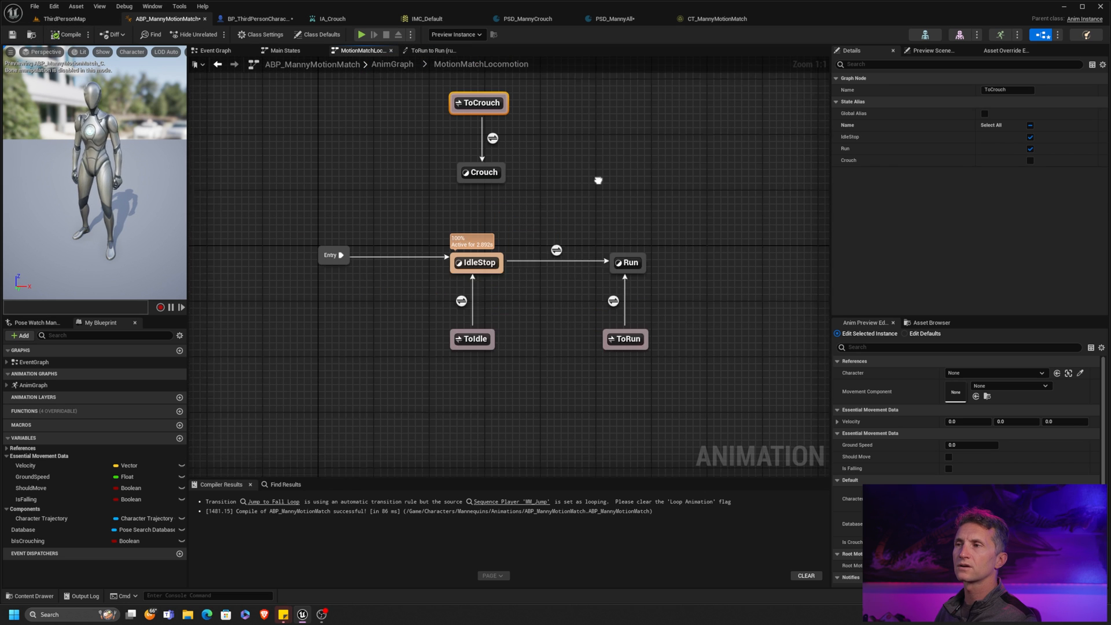
right_drag(594, 183, 583, 203)
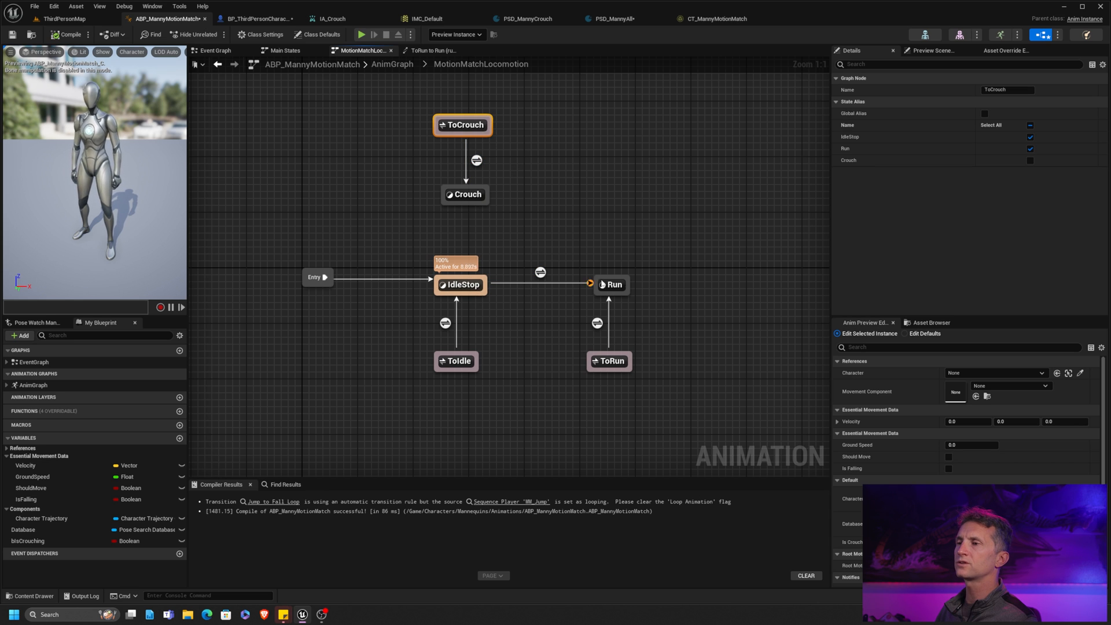
click(467, 365)
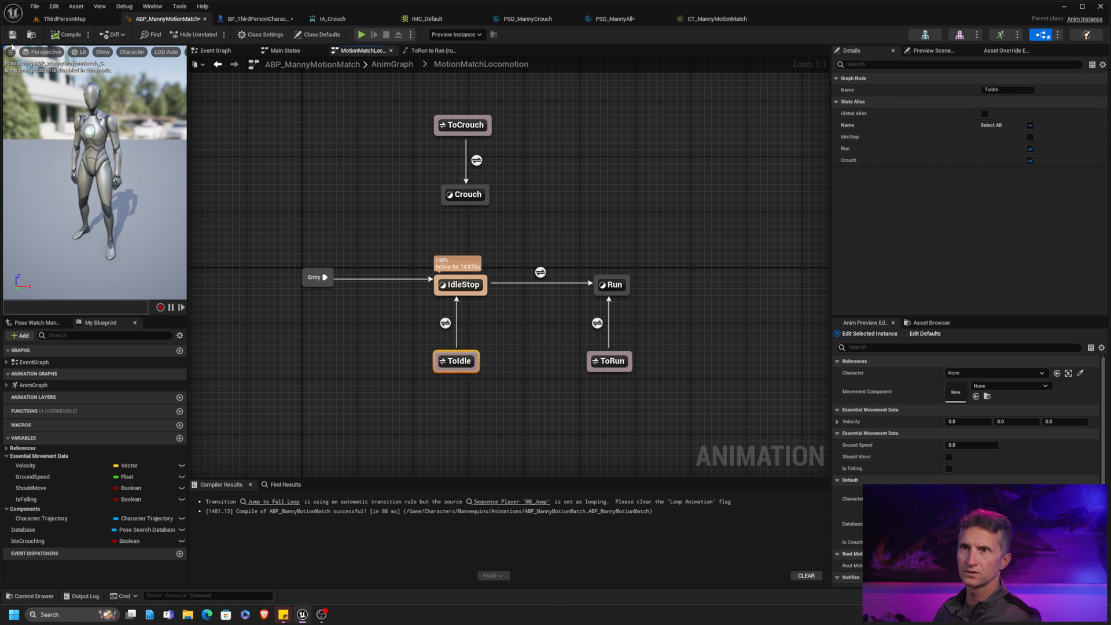
key(F7)
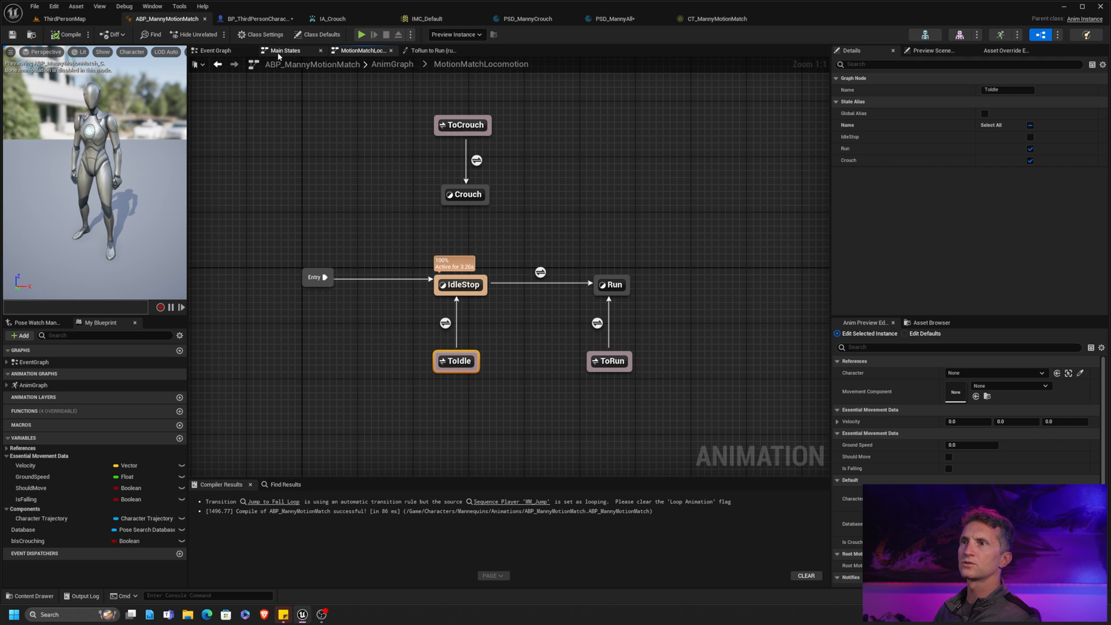
Step: Check the Main States machine and AnimGraph, then return to the ThirdPersonMap level
click(284, 50)
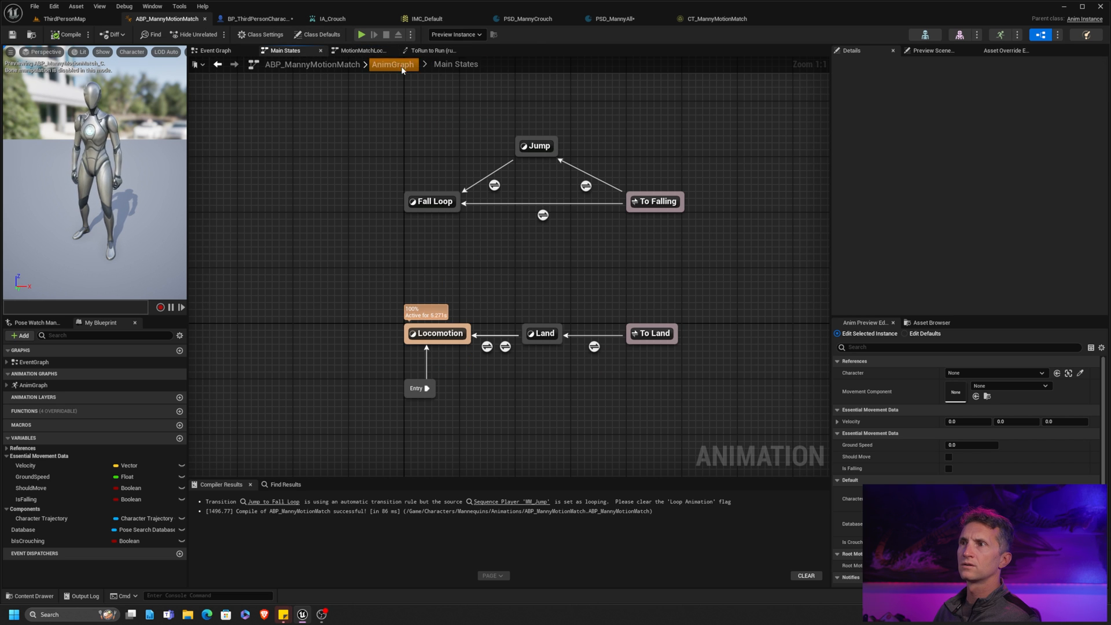
click(395, 66)
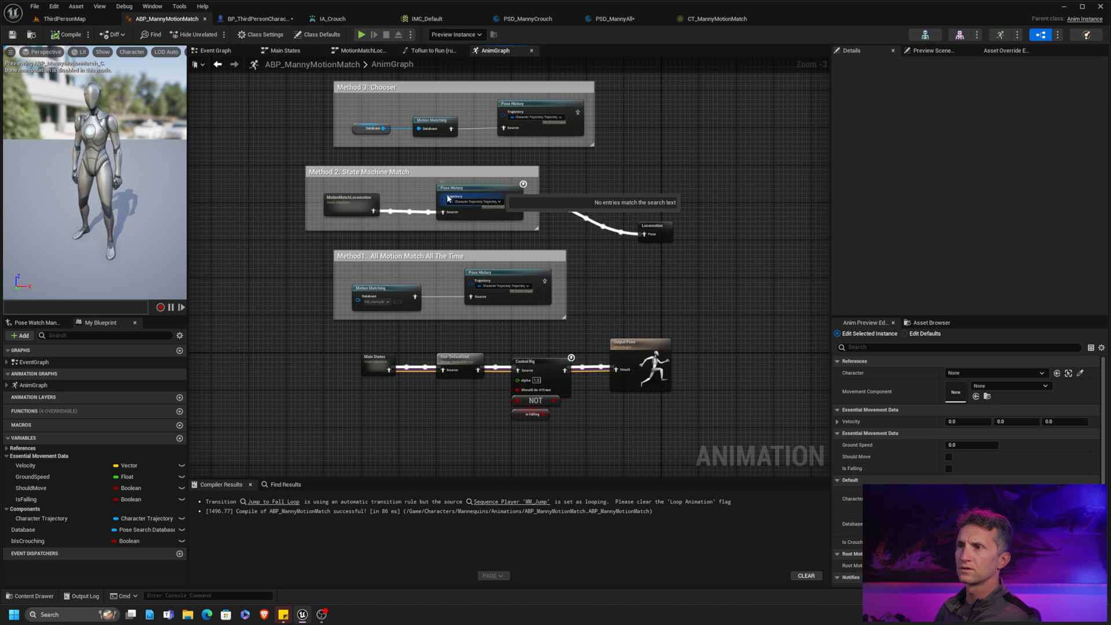
click(66, 18)
Step: Play the level and walk then run the mannequin around with WASD
click(213, 34)
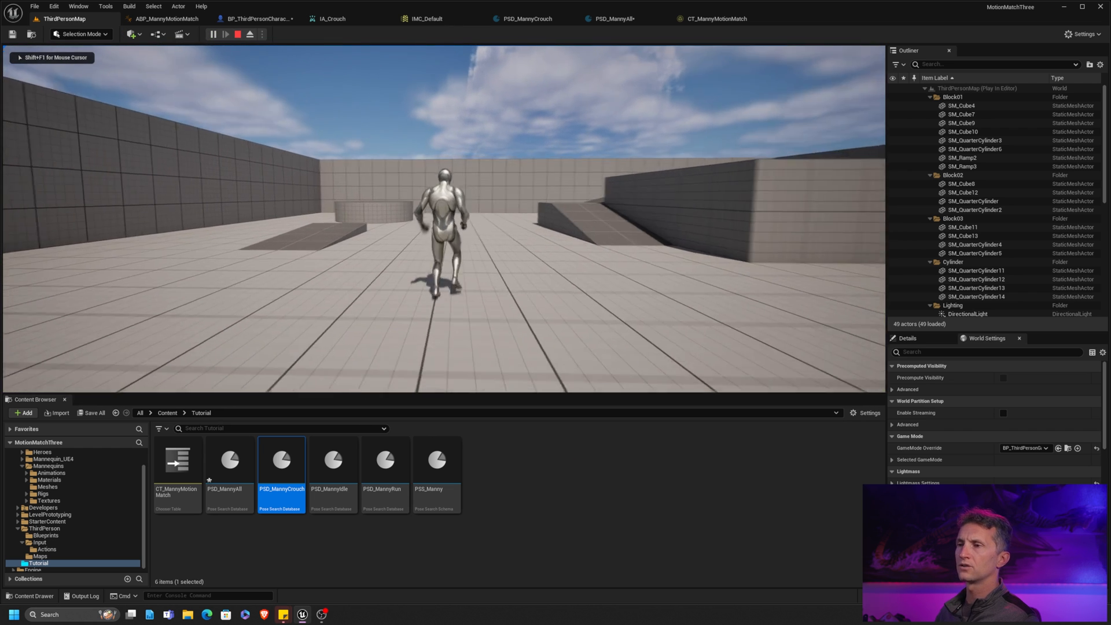
key(a)
key(w)
key(a)
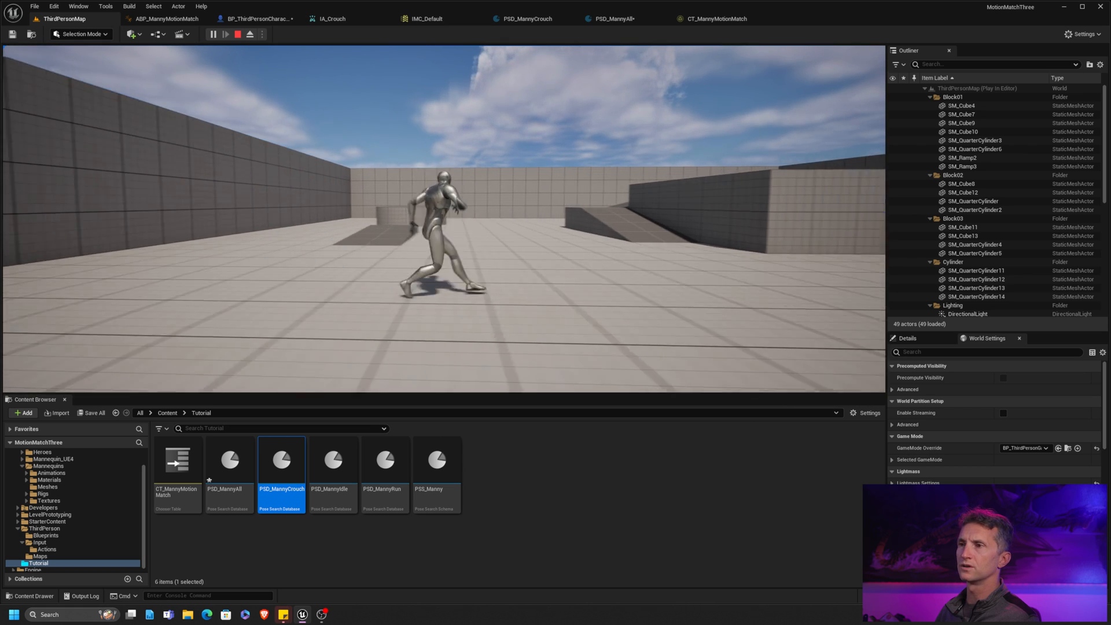
key(d)
key(w)
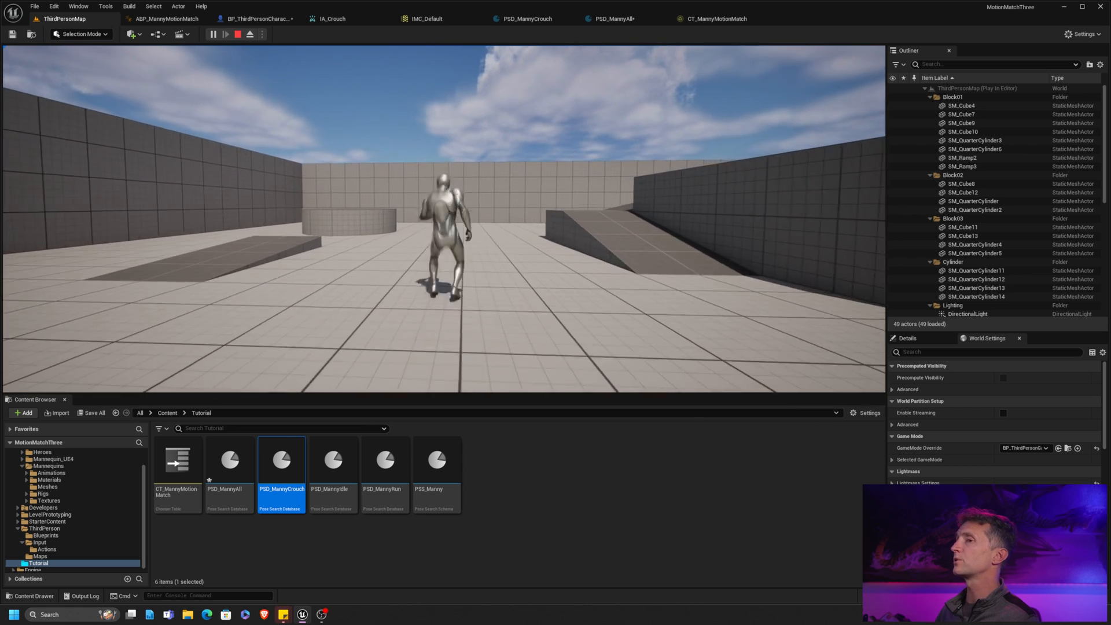
key(w)
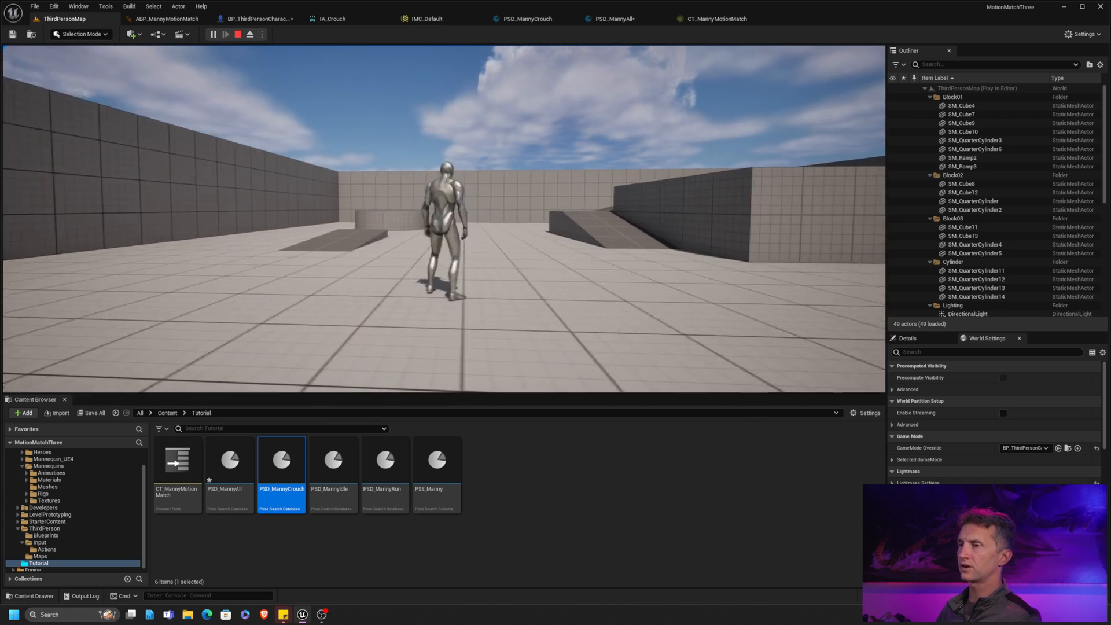
Step: Crouch with C, move while crouched, and stand back up to walk and run
key(c)
key(d)
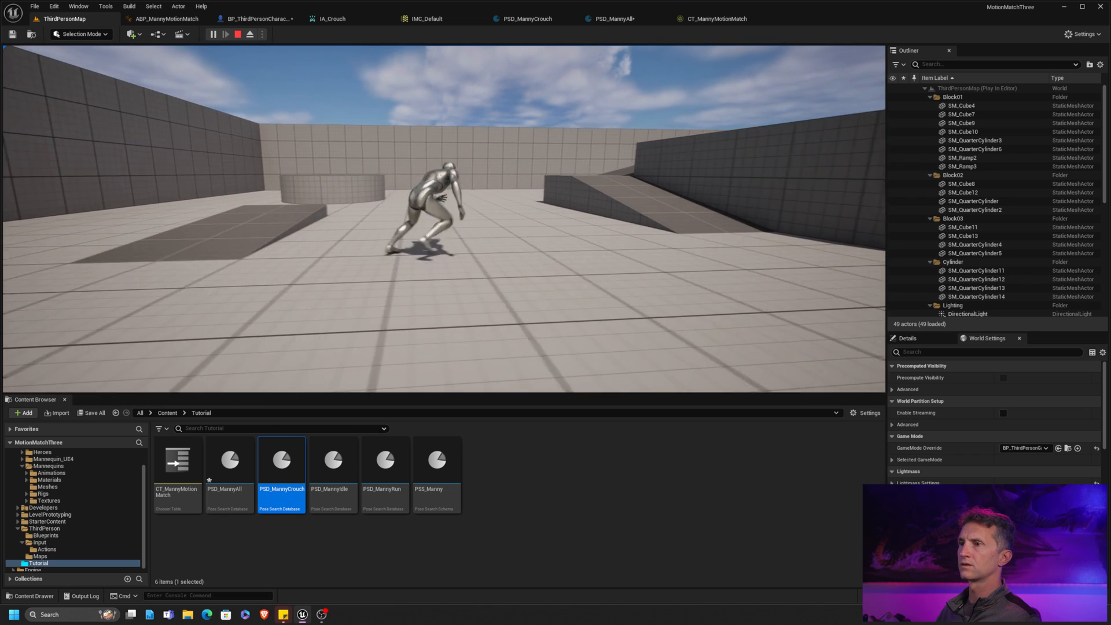
key(c)
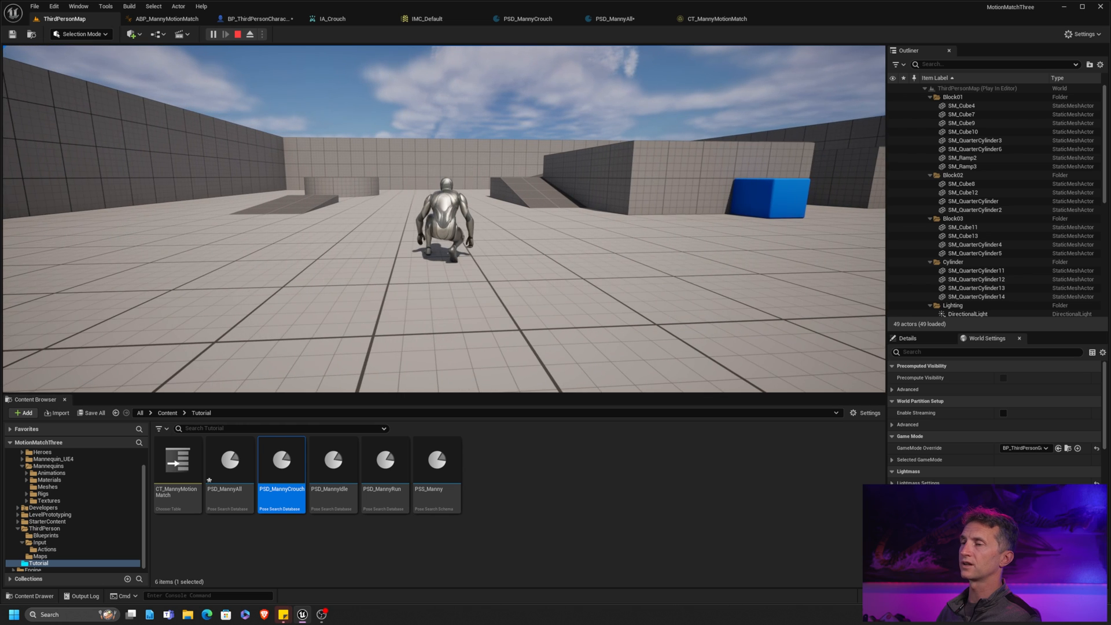
key(c)
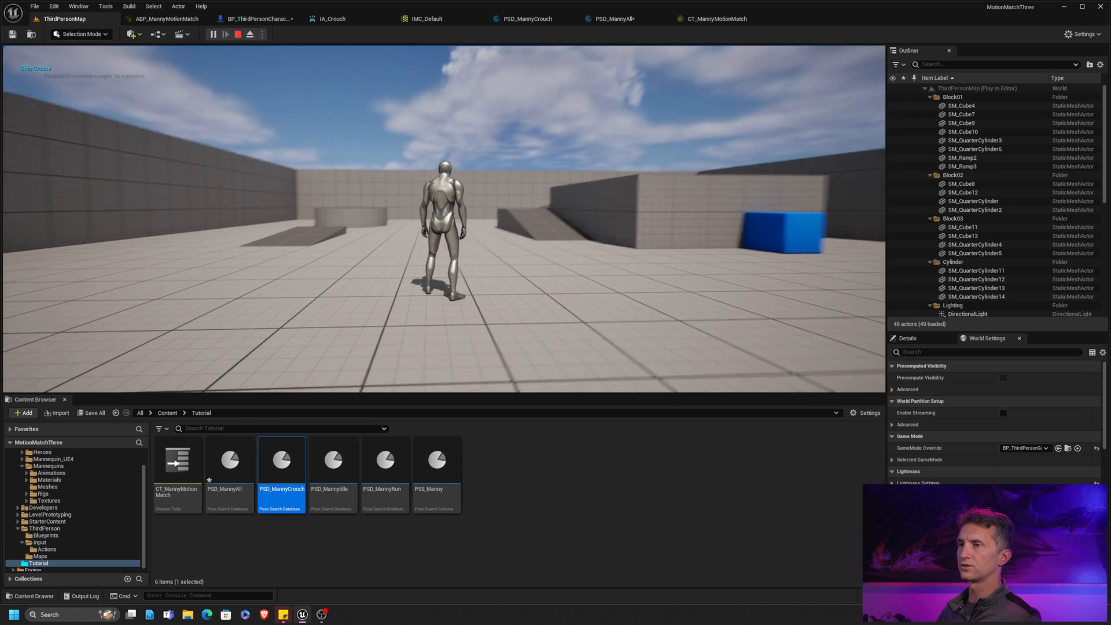
key(s)
key(w)
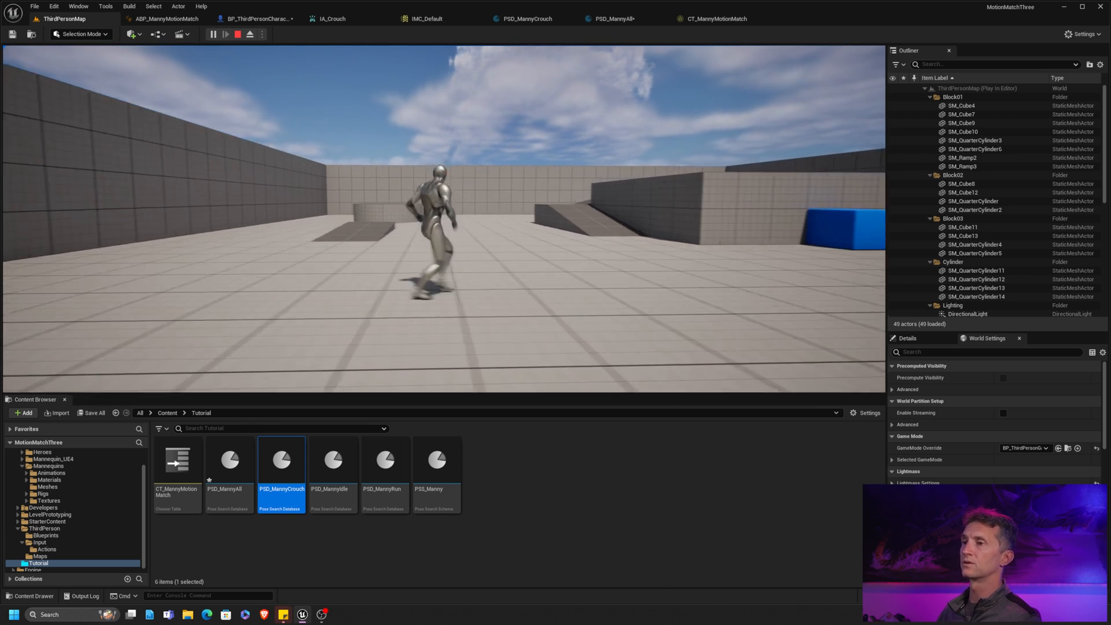
key(c)
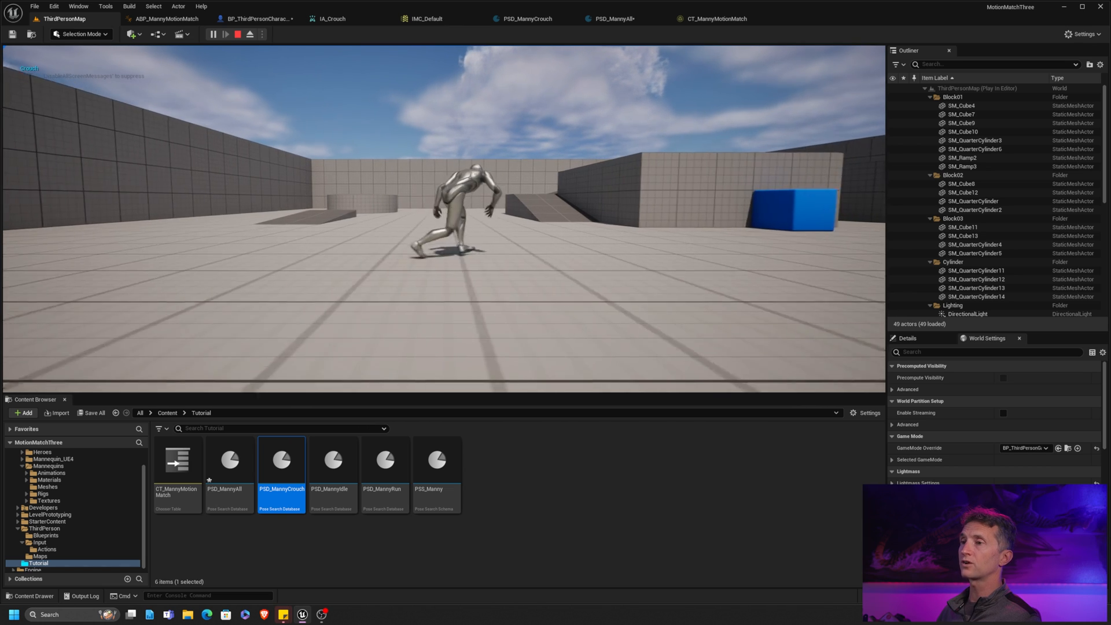